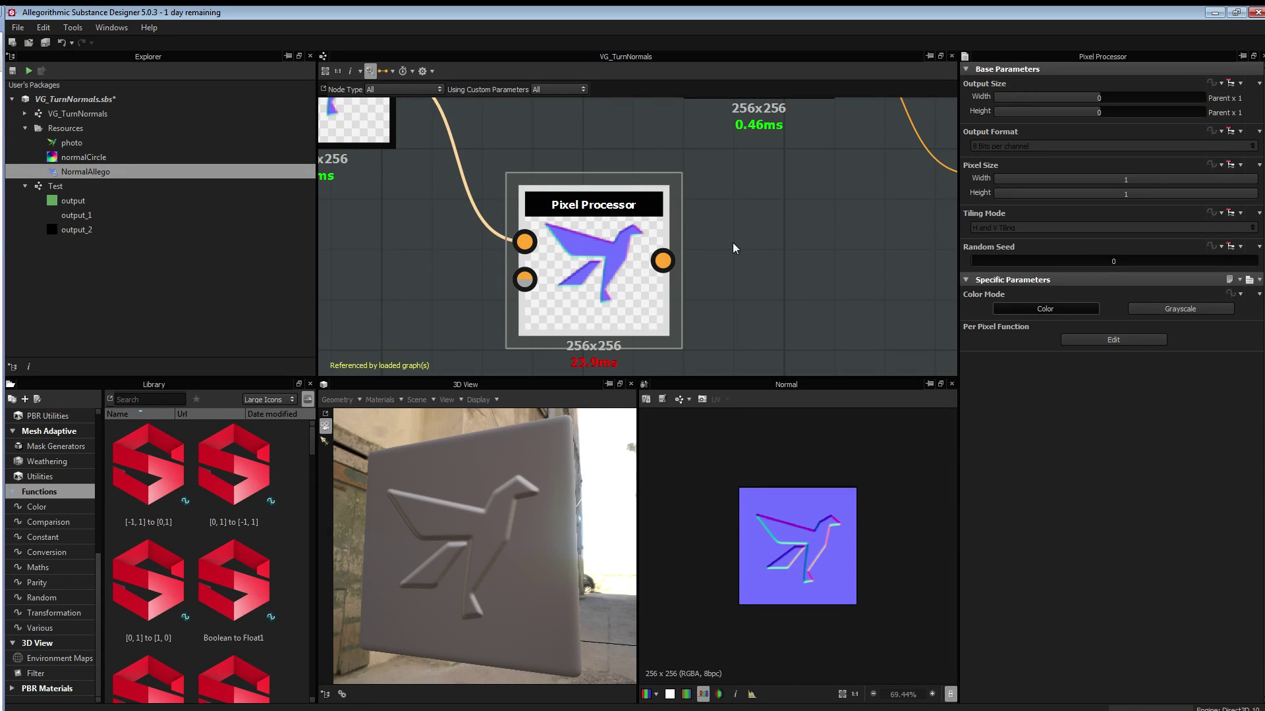
- Examine how the bird normal map lights the cube from several angles in the 3D view
scroll(733, 244, "down", 2)
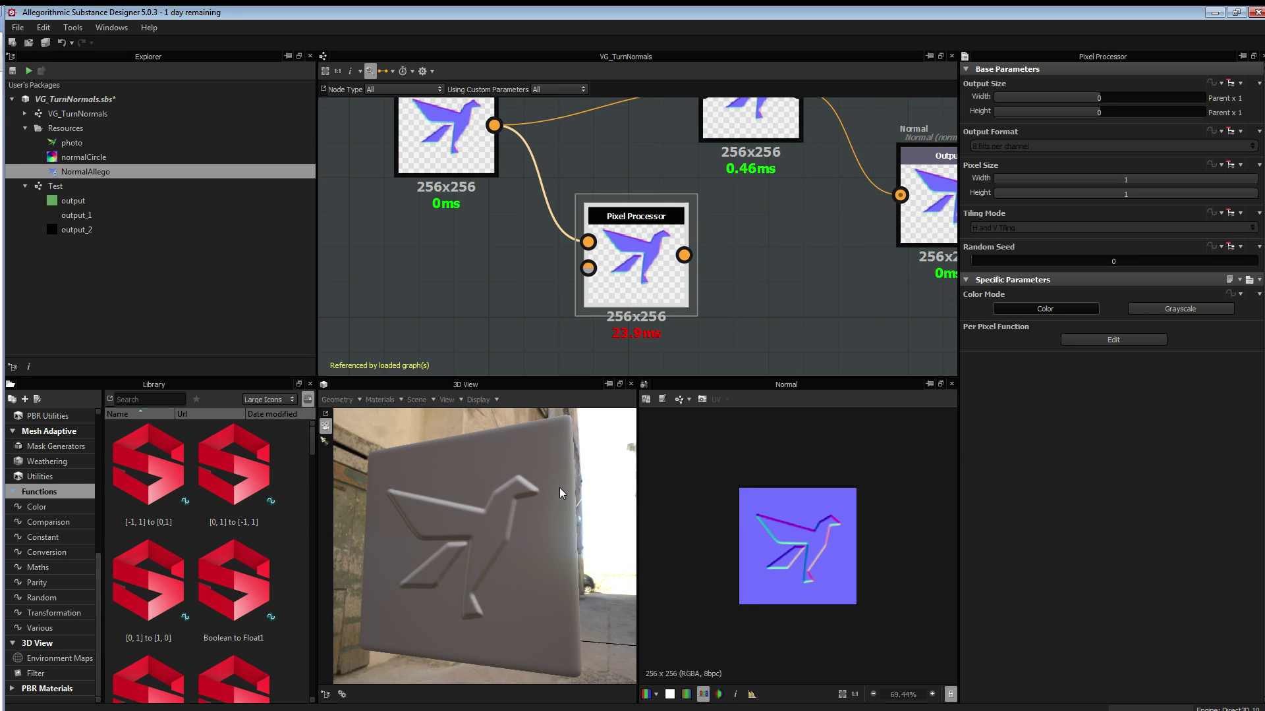
left_click_drag(560, 488, 486, 503)
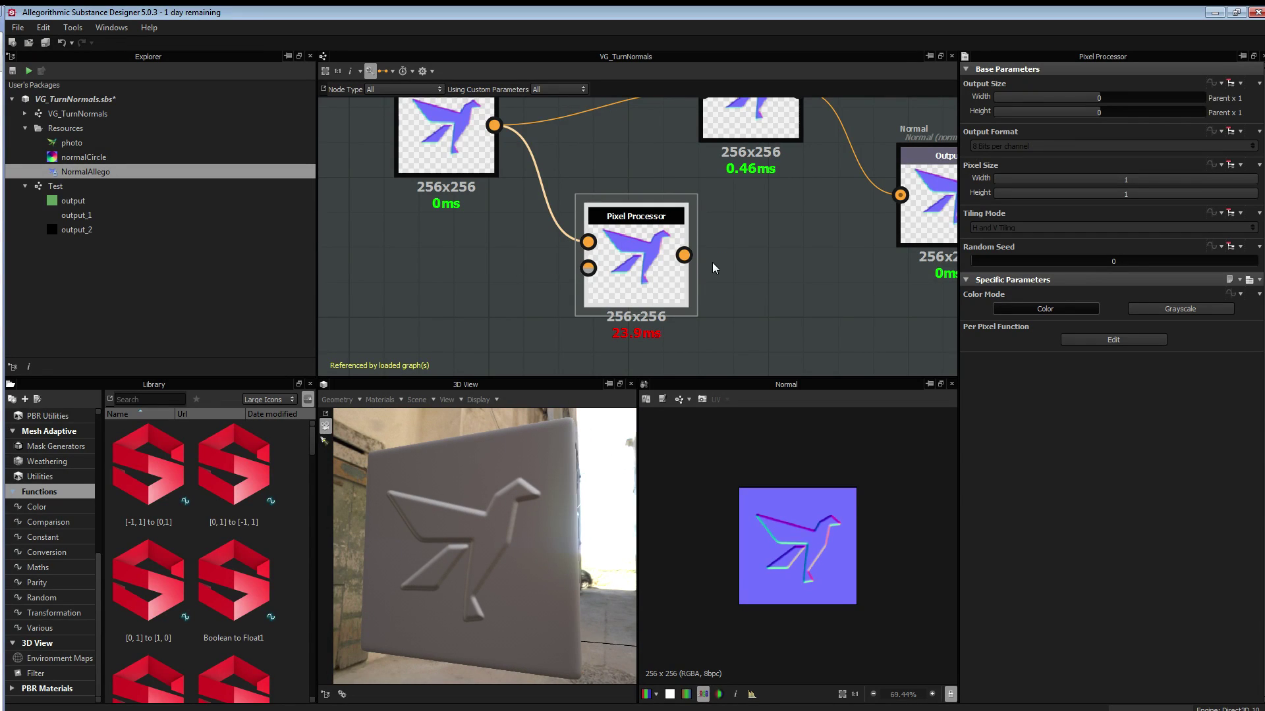
left_click_drag(519, 517, 377, 497)
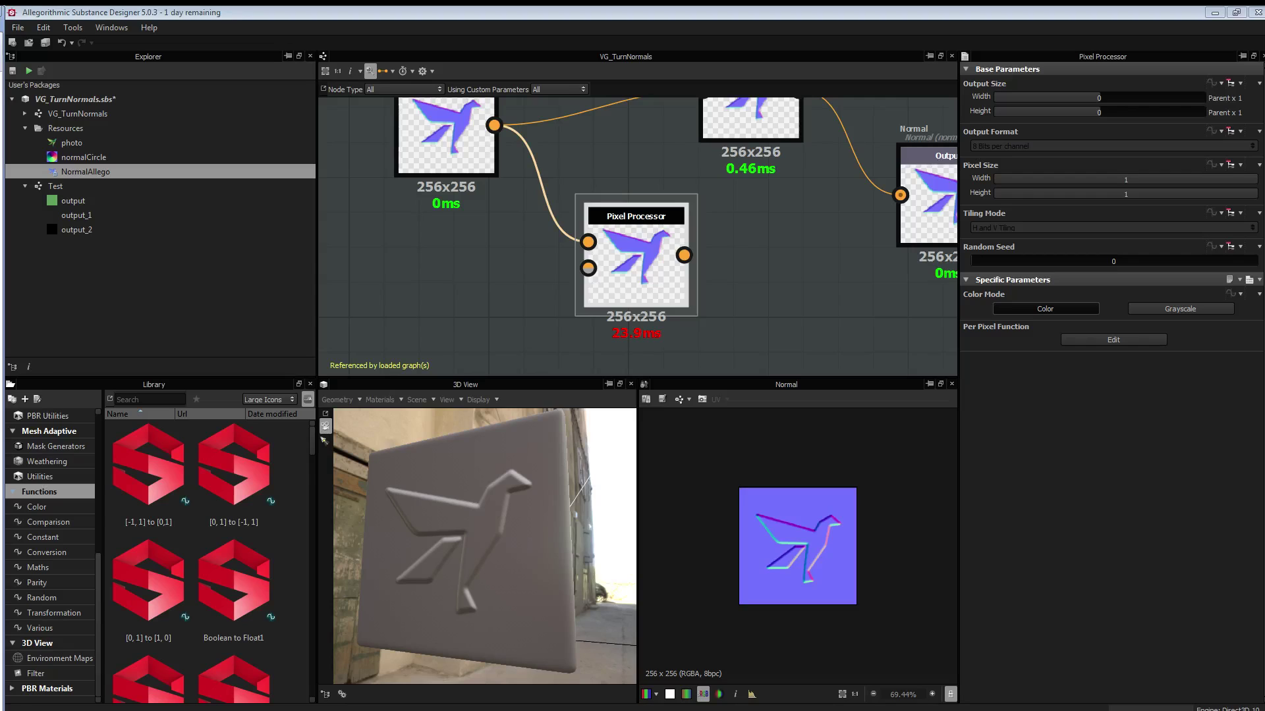
left_click_drag(487, 550, 437, 541)
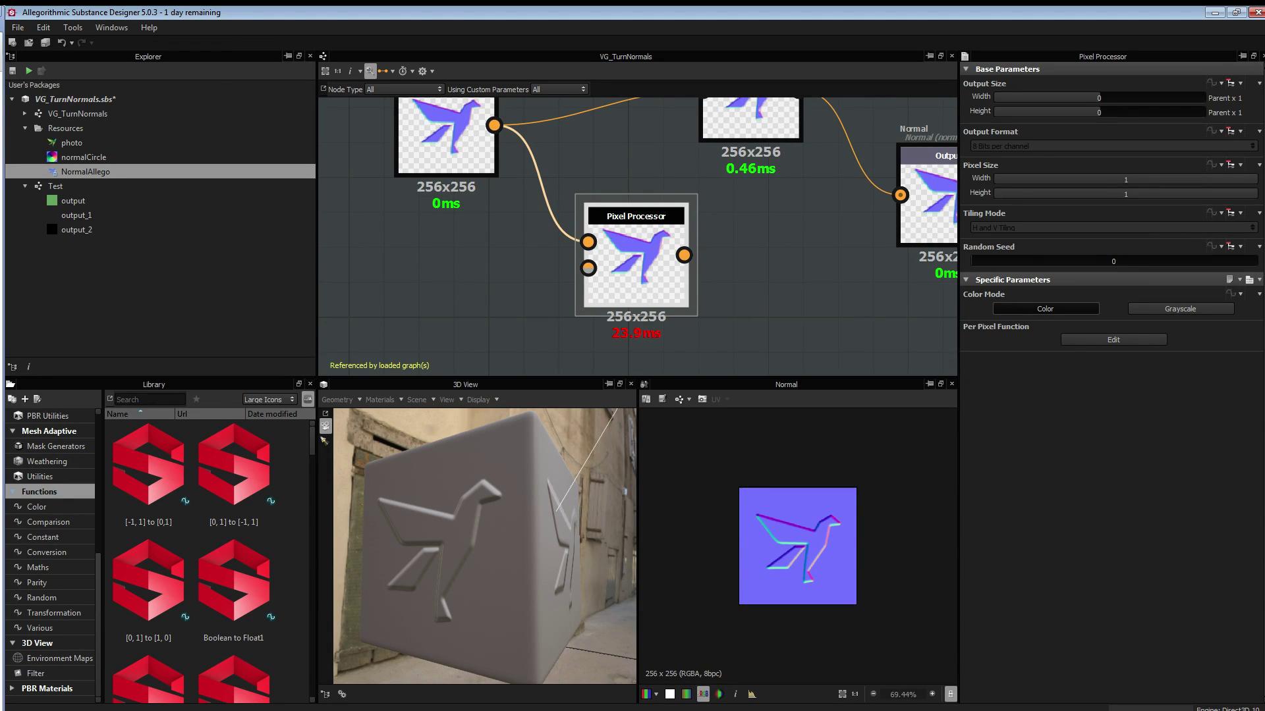
- Switch to the browser and enlarge the Blender wiki image comparing original and flipped normal map channels
key("alt+Tab")
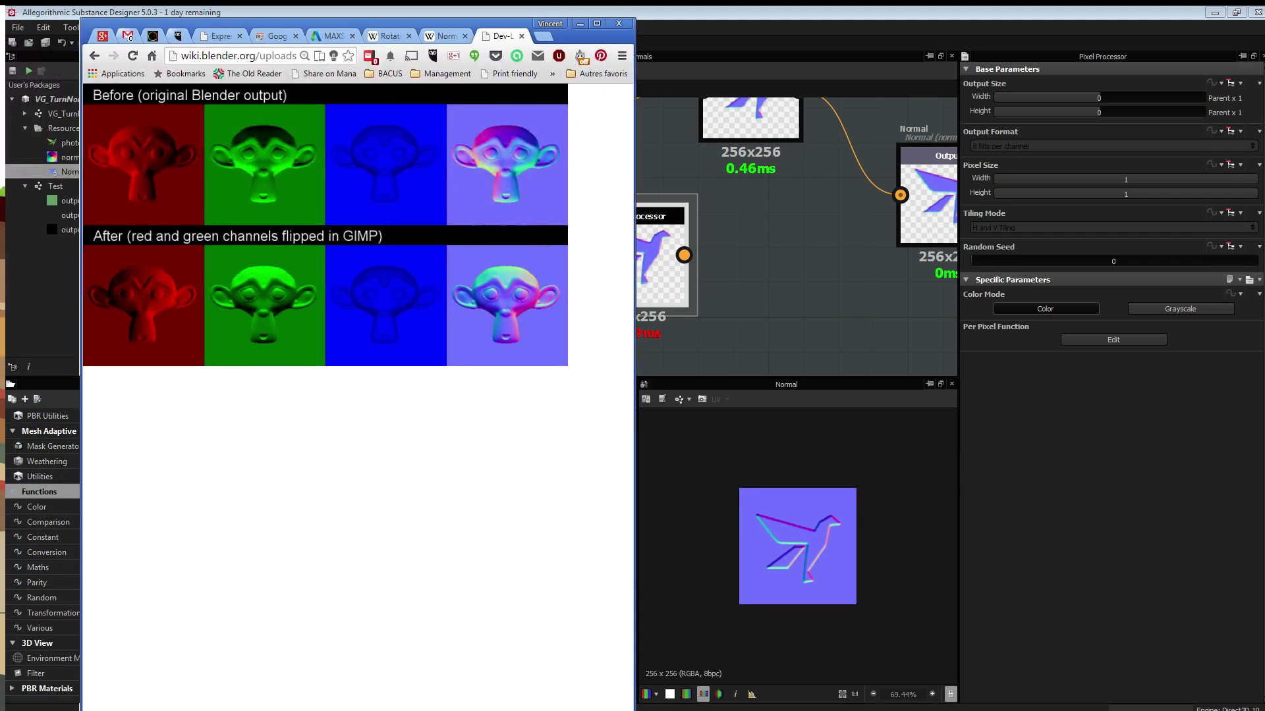
left_click_drag(395, 24, 393, 15)
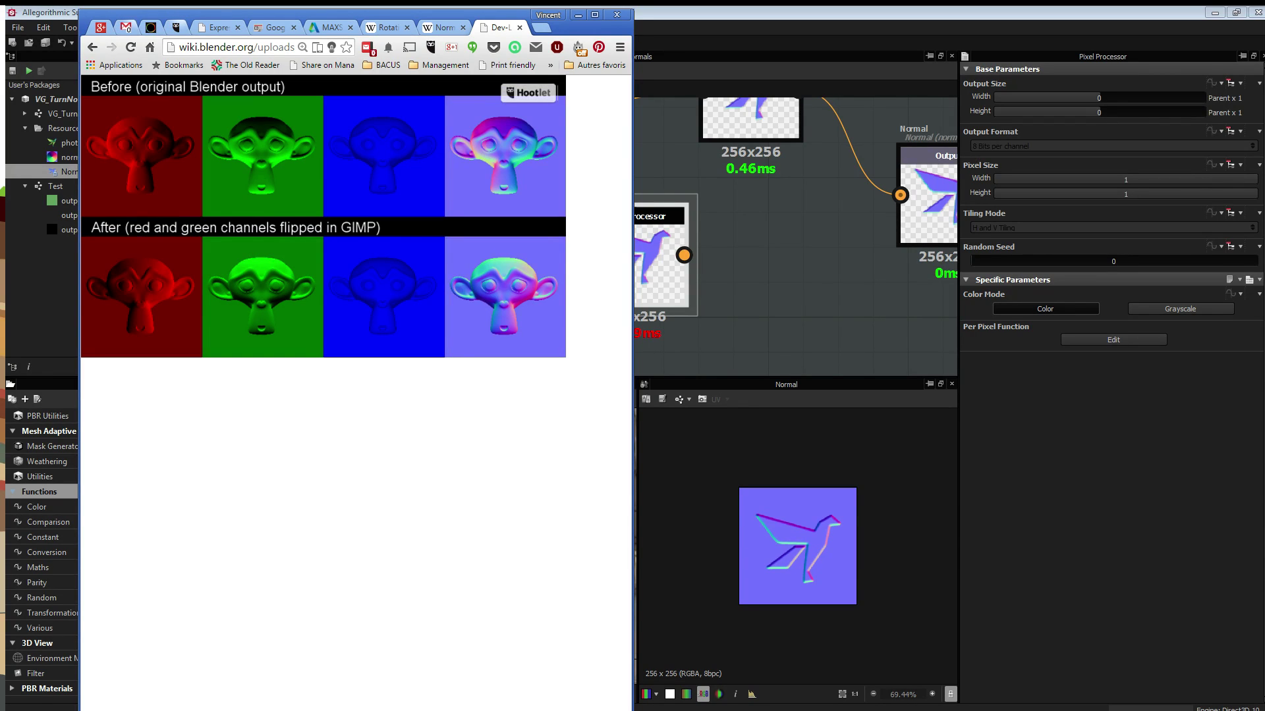
left_click_drag(393, 15, 395, 14)
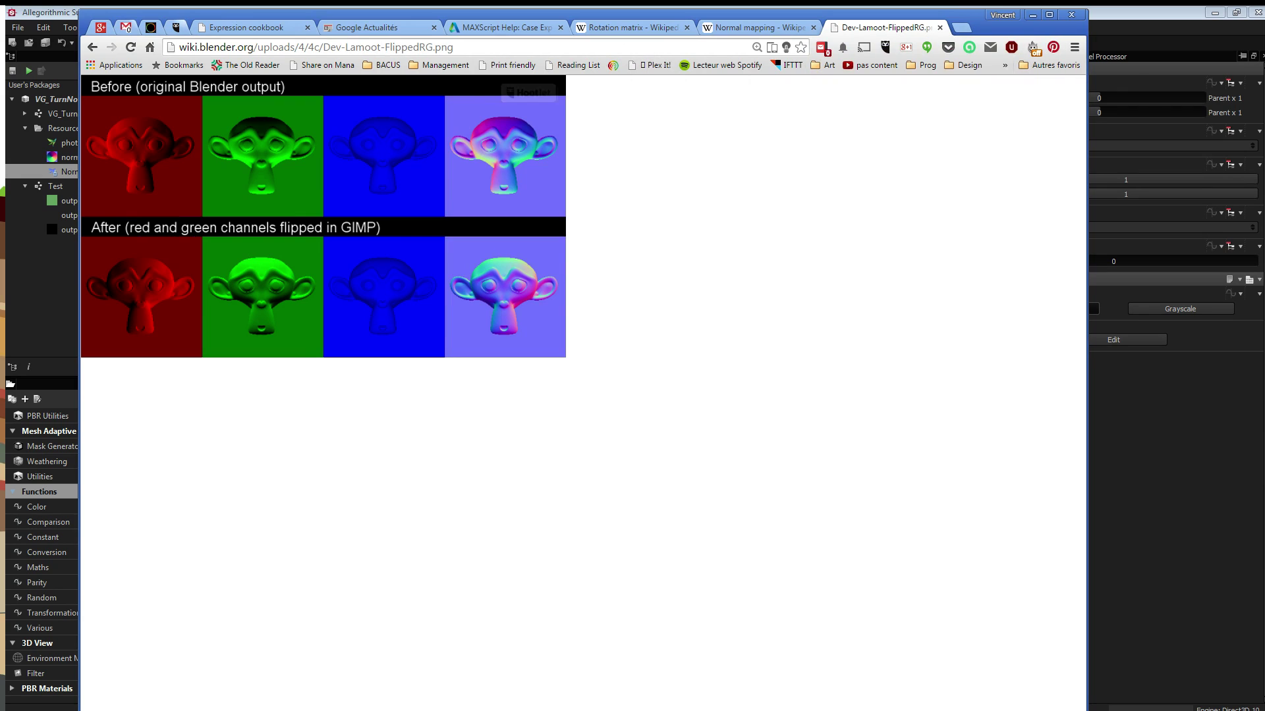
key("ctrl+plus")
key("ctrl+plus")
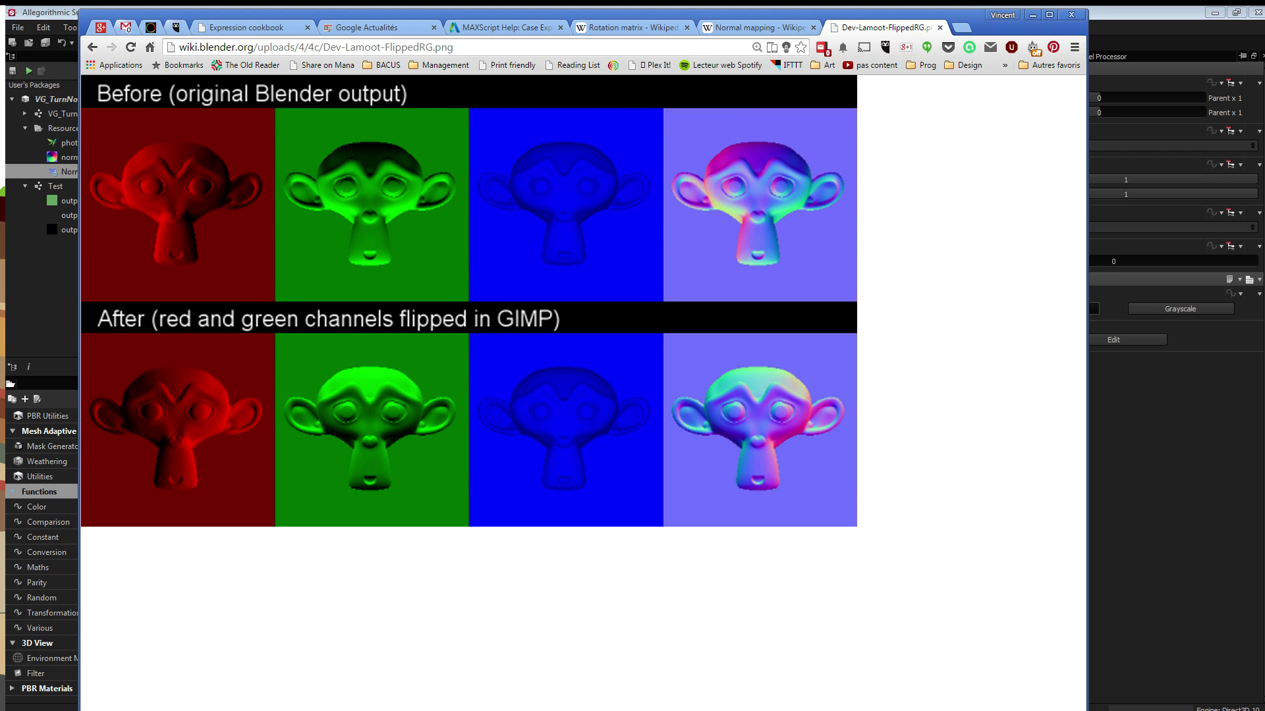
left_click_drag(968, 14, 0, 39)
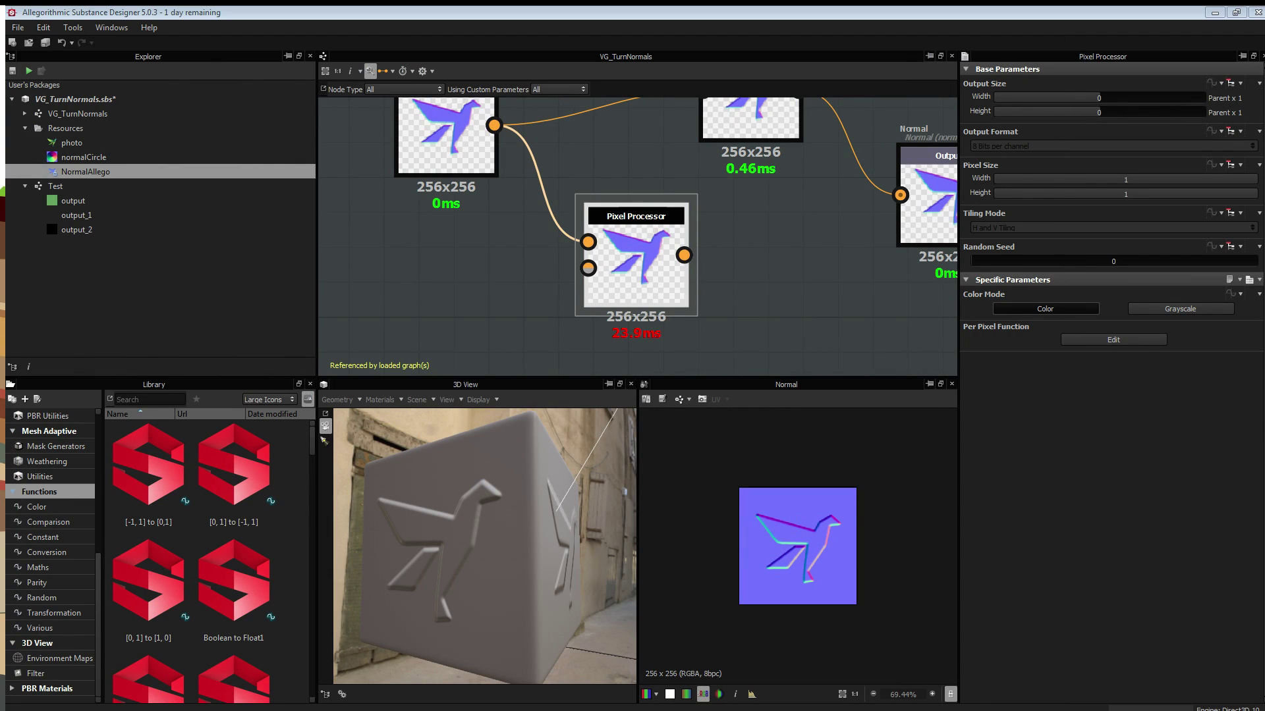
- Rotate the bird normal map with the Transformation 2D node and compare its lighting on the cube
left_click_drag(462, 561, 465, 559)
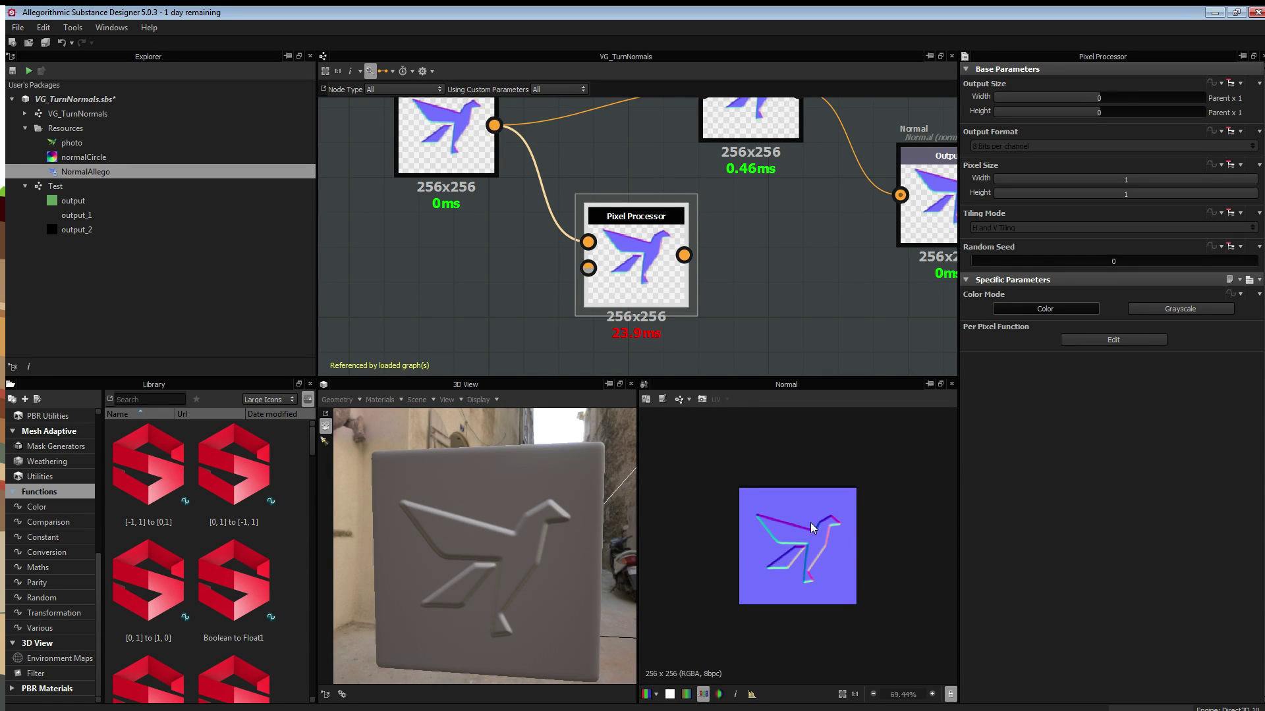
left_click(751, 122)
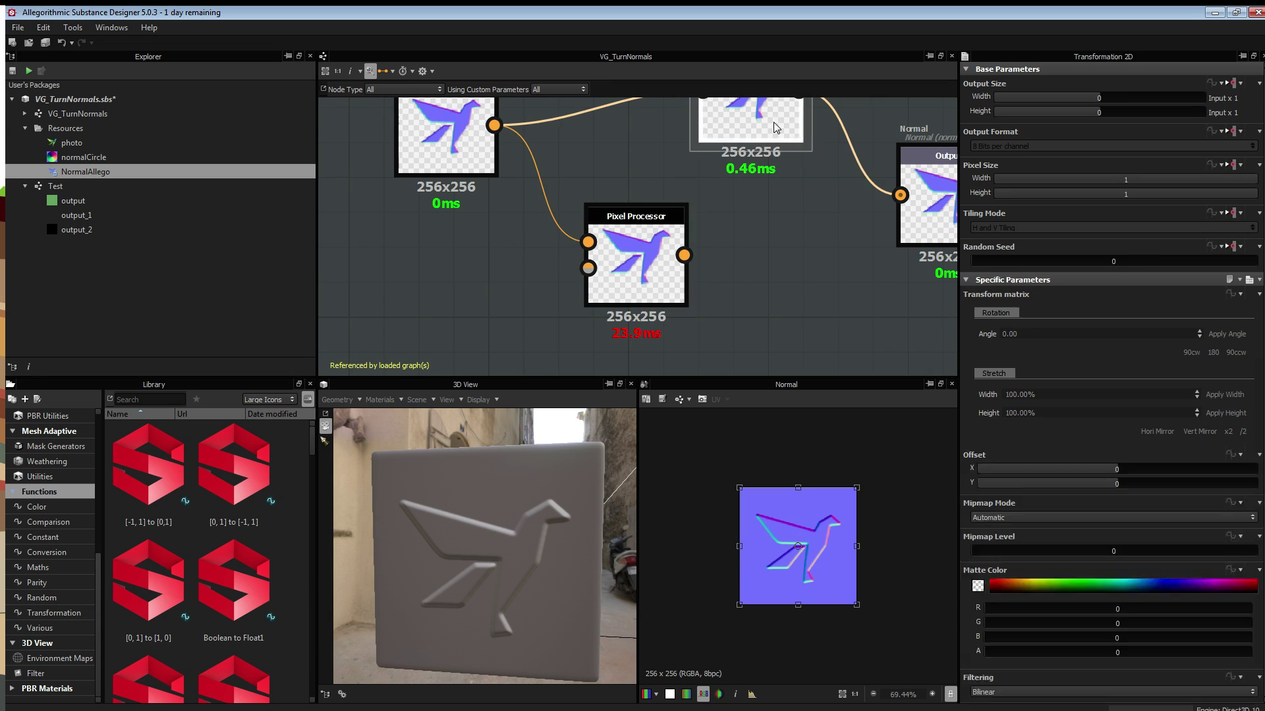
left_click_drag(877, 449, 817, 546)
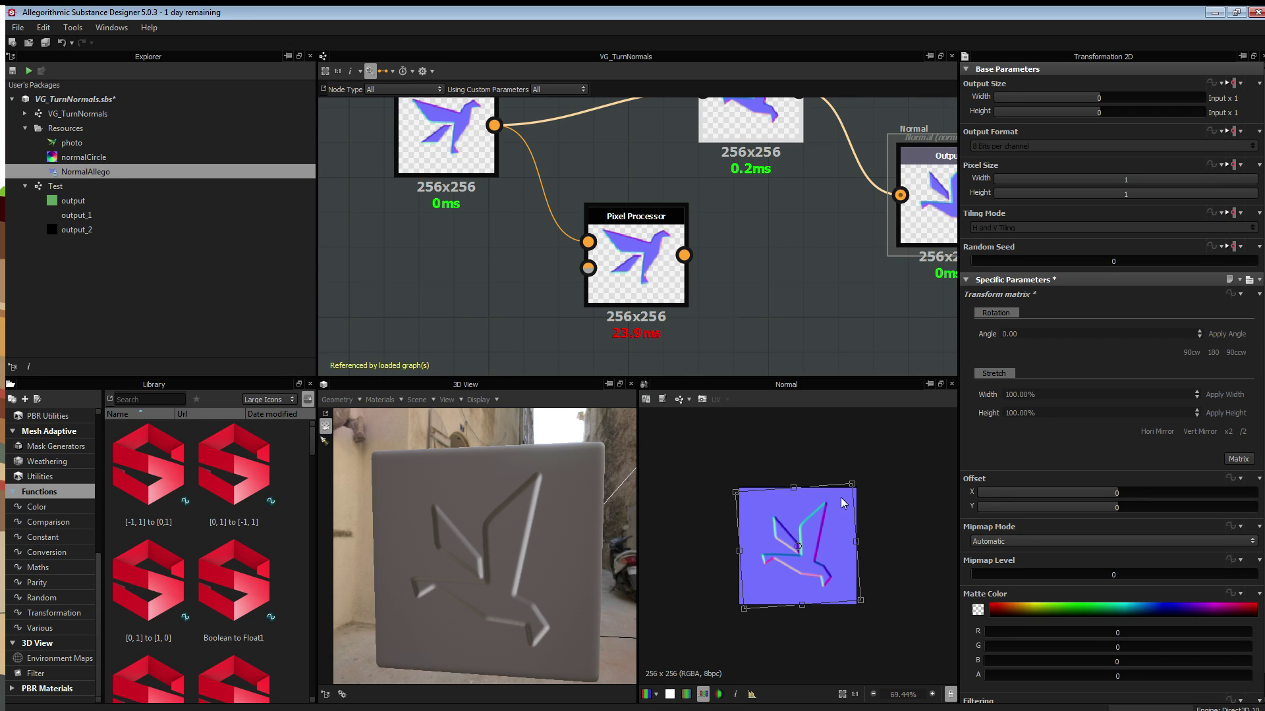
- Connect the Pixel Processor to the Normal Output node in place of the Transformation 2D and display its result
middle_click_drag(720, 267, 687, 293)
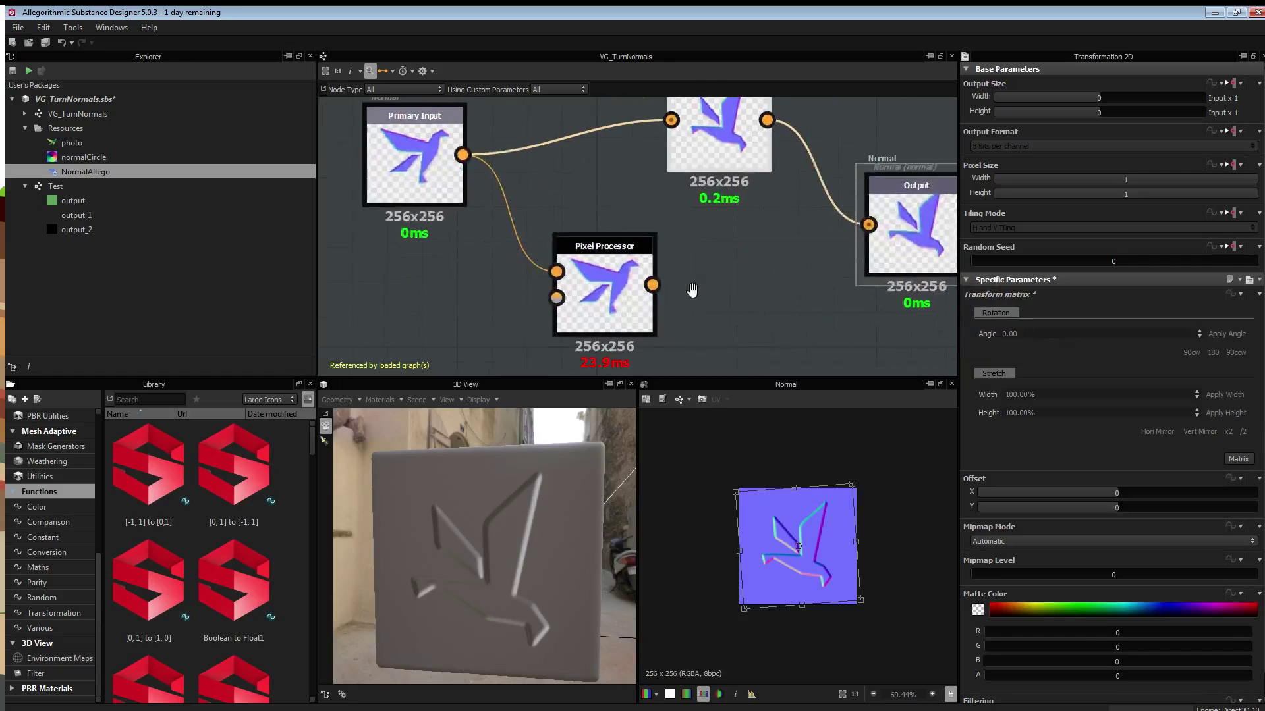
left_click_drag(651, 281, 868, 221)
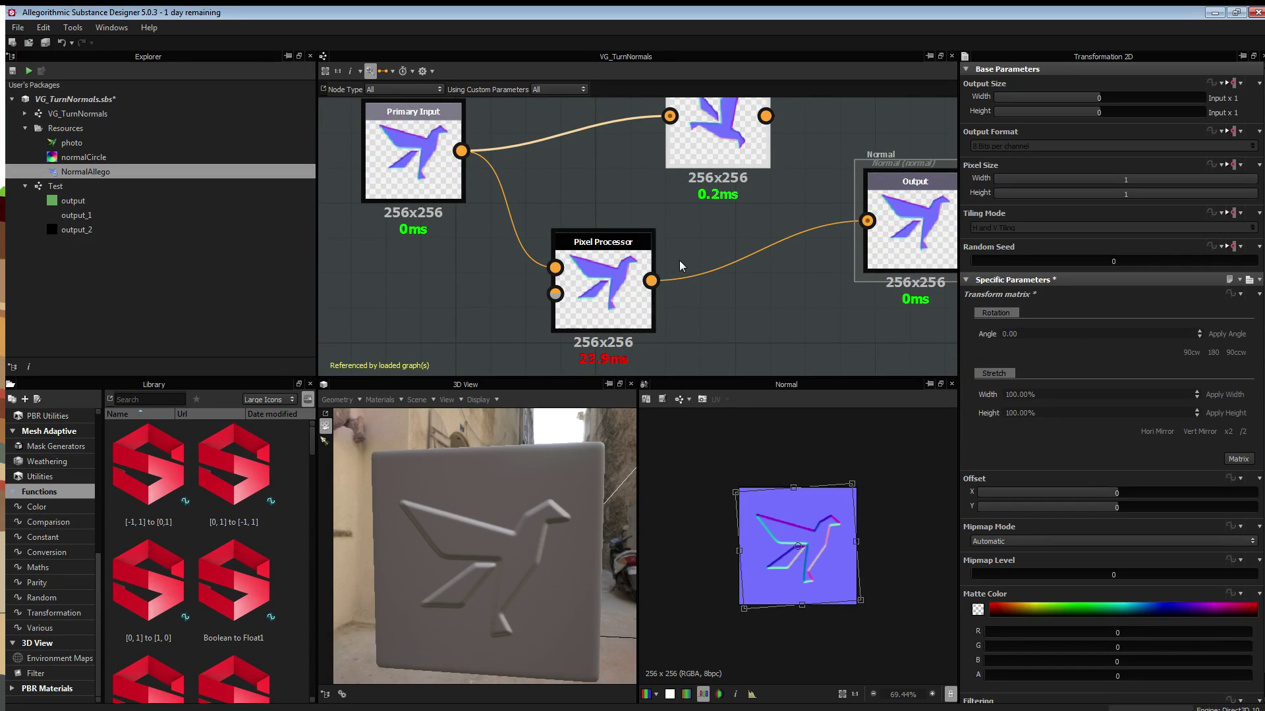
left_click(614, 280)
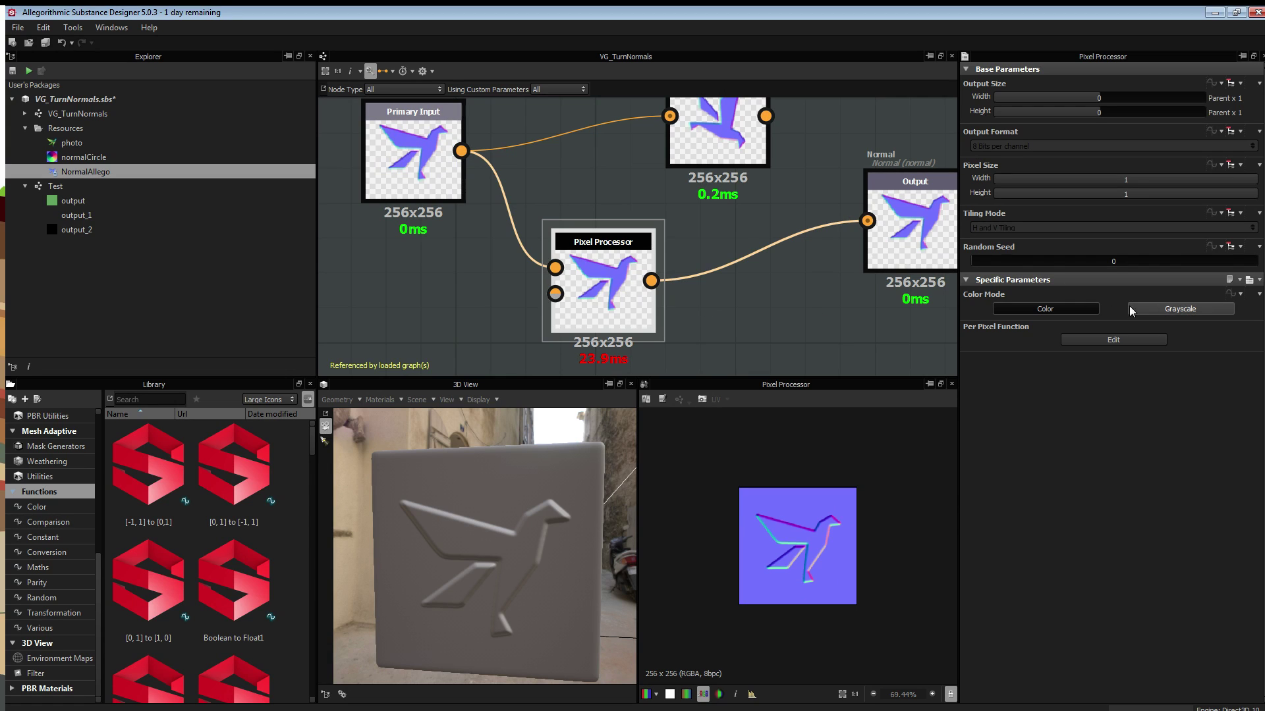
- Preview the graph's Rotation input parameter and try its dial while examining the Pixel Processor result
left_click(746, 313)
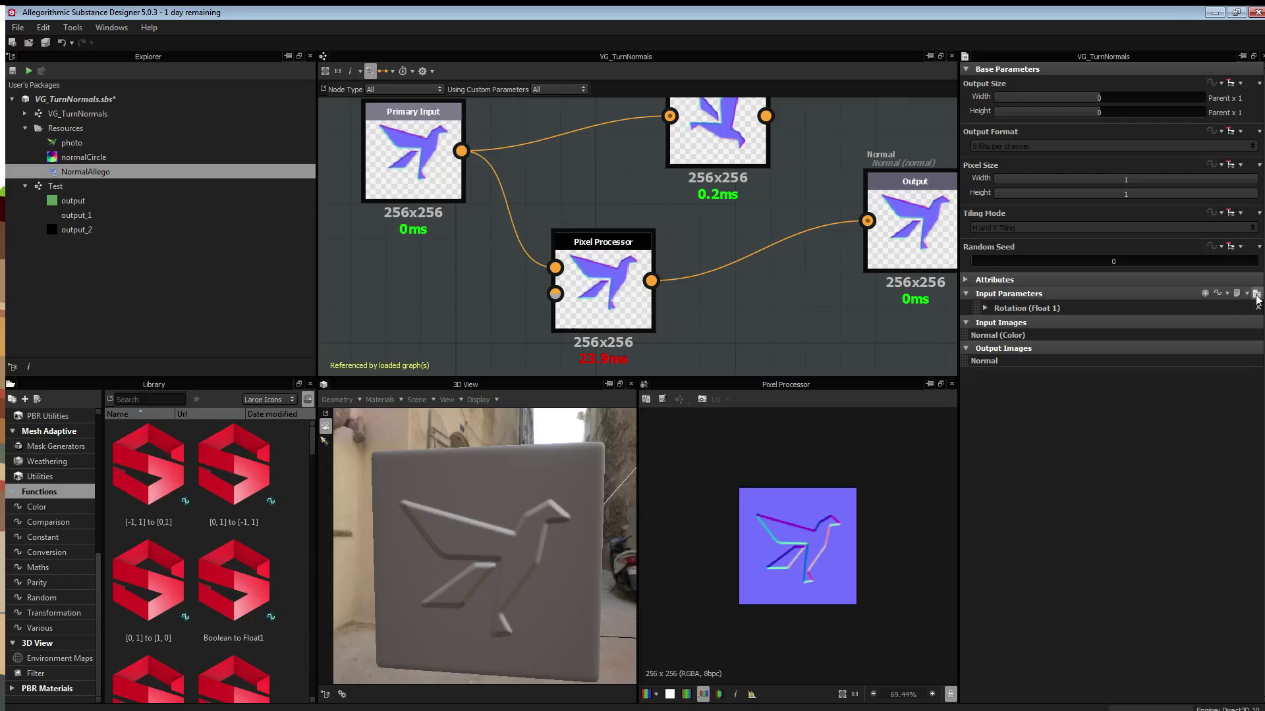
left_click(1237, 294)
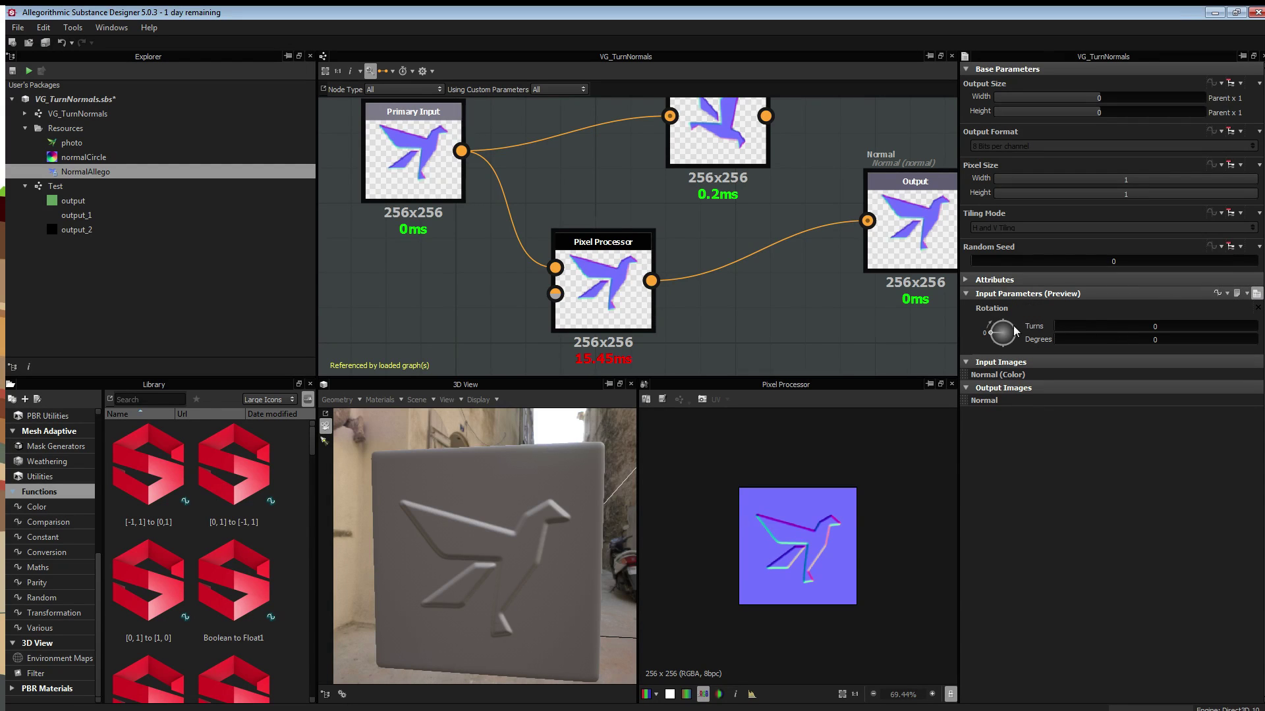
mouse_move(994, 331)
left_mouse_down()
mouse_move(1016, 328)
mouse_move(974, 309)
mouse_move(976, 334)
left_mouse_up()
scroll(856, 492, "up", 6)
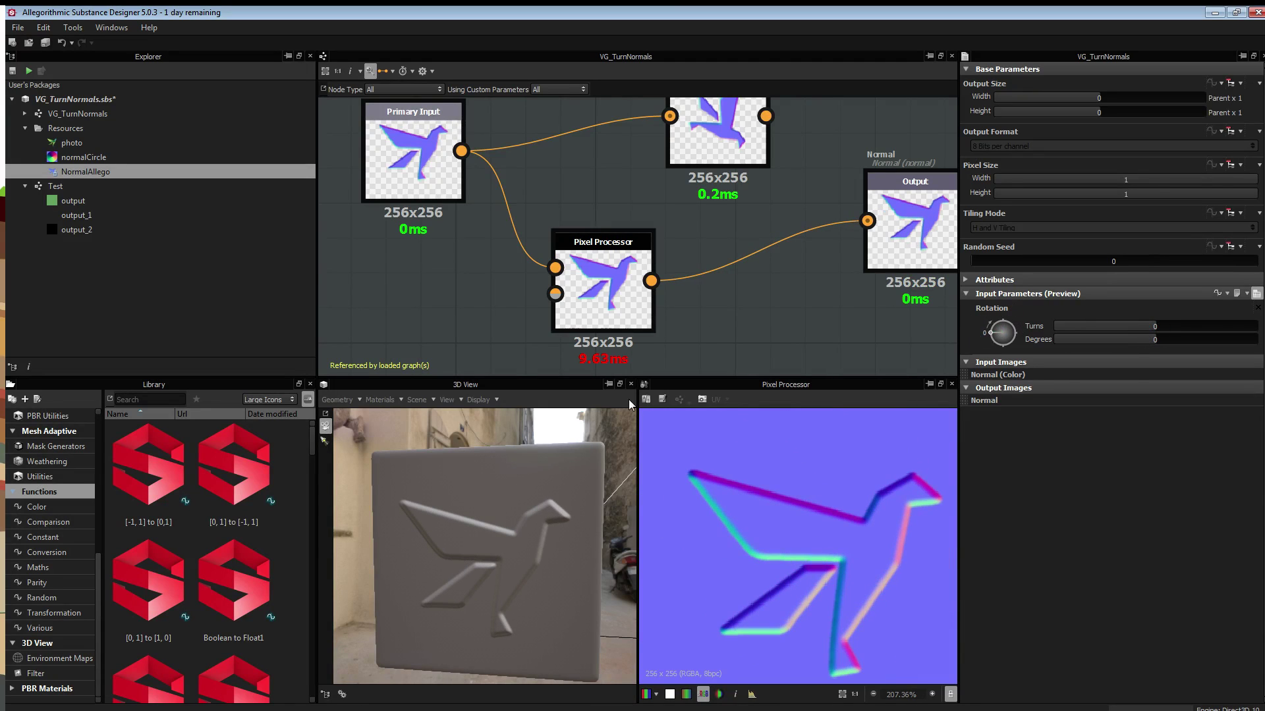
key("f")
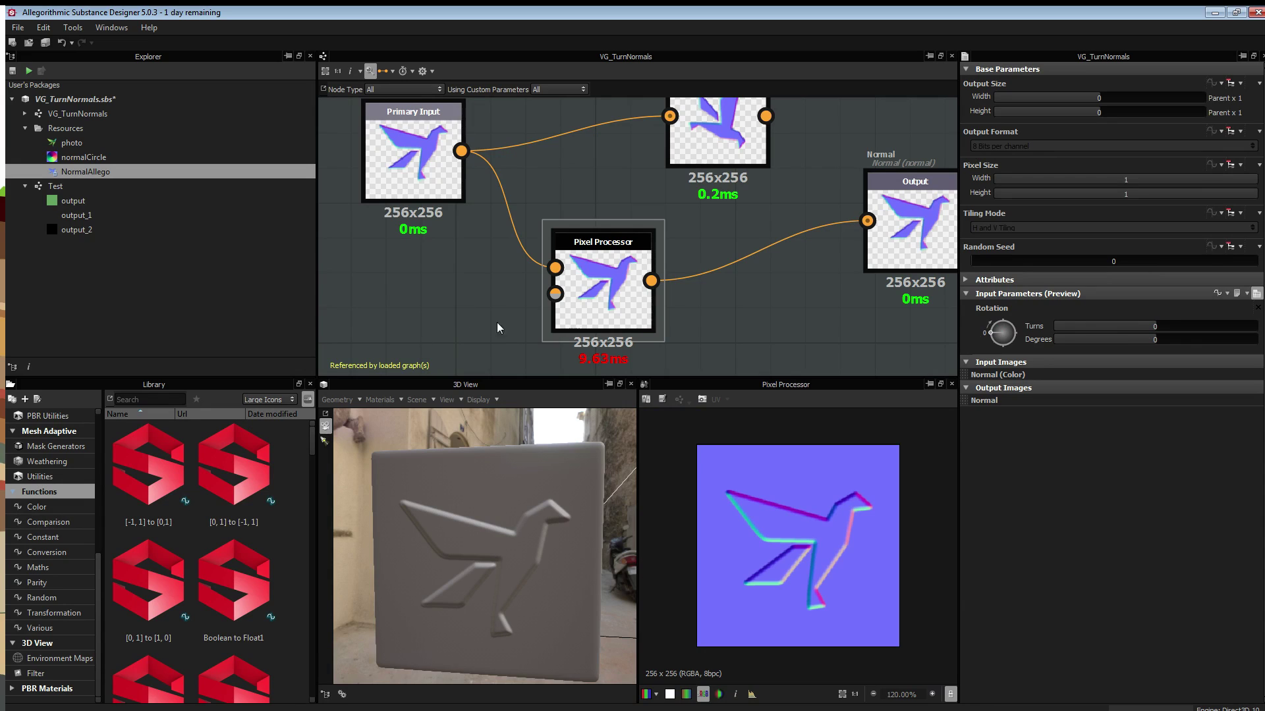
- Start a new graph from the Empty template in the VG_TurnNormals package and name it RotateNormalsTuto
left_click(64, 104)
right_click(65, 104)
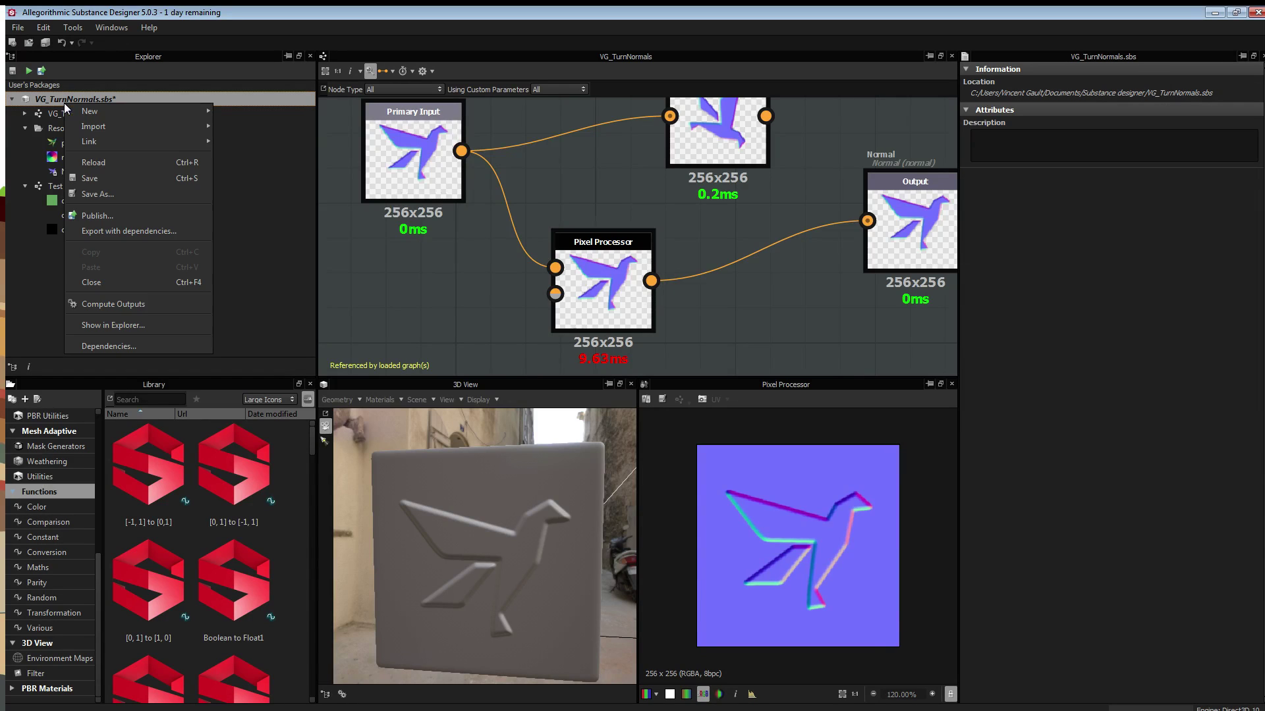
mouse_move(142, 116)
left_click(266, 114)
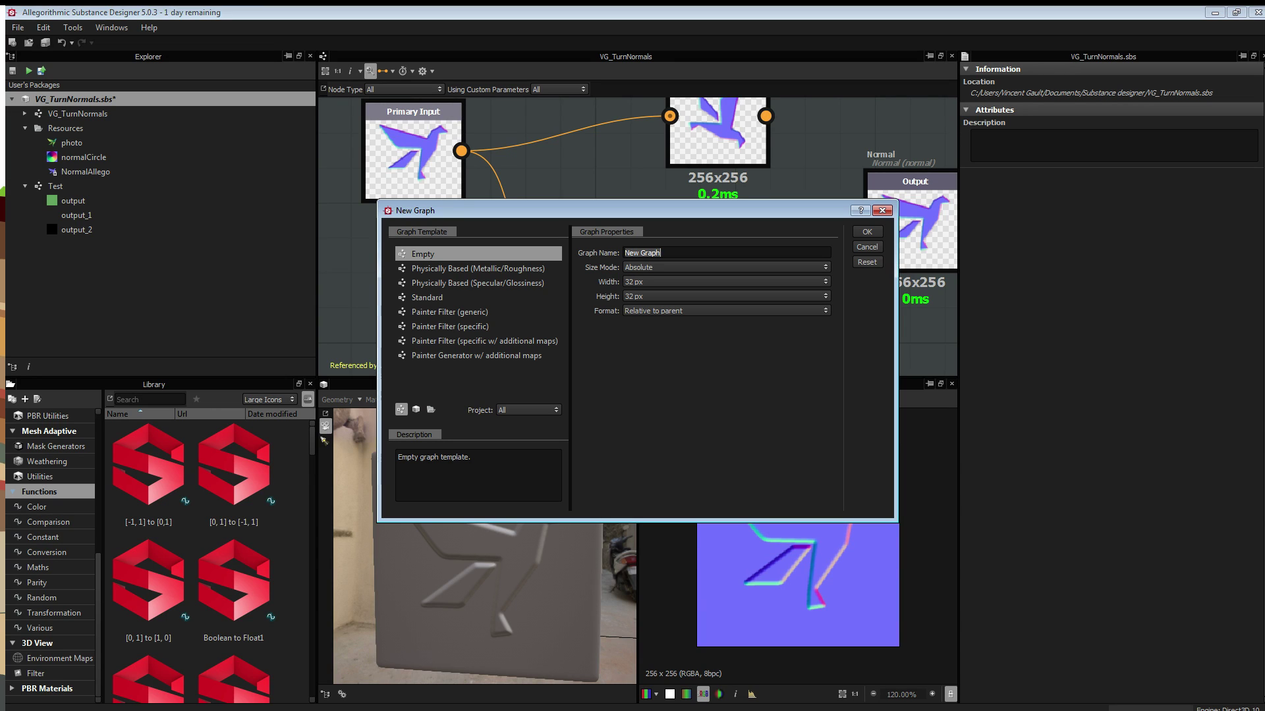
type("RotateNormaz")
key("BackSpace")
type("lsTuto")
- Set the new graph's width and height to 512 px and create it
key("Tab")
key("Tab")
key("alt+Down")
key("Down")
key("Down")
key("Down")
key("Down")
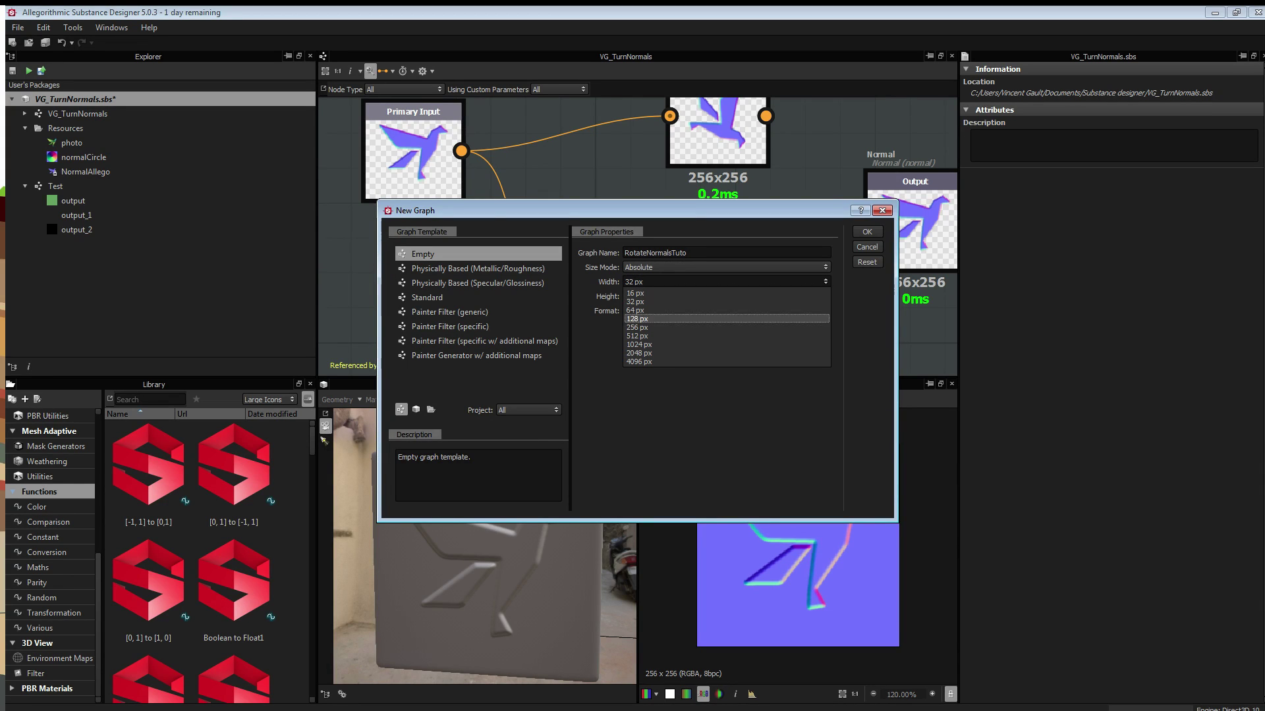
key("Return")
key("Tab")
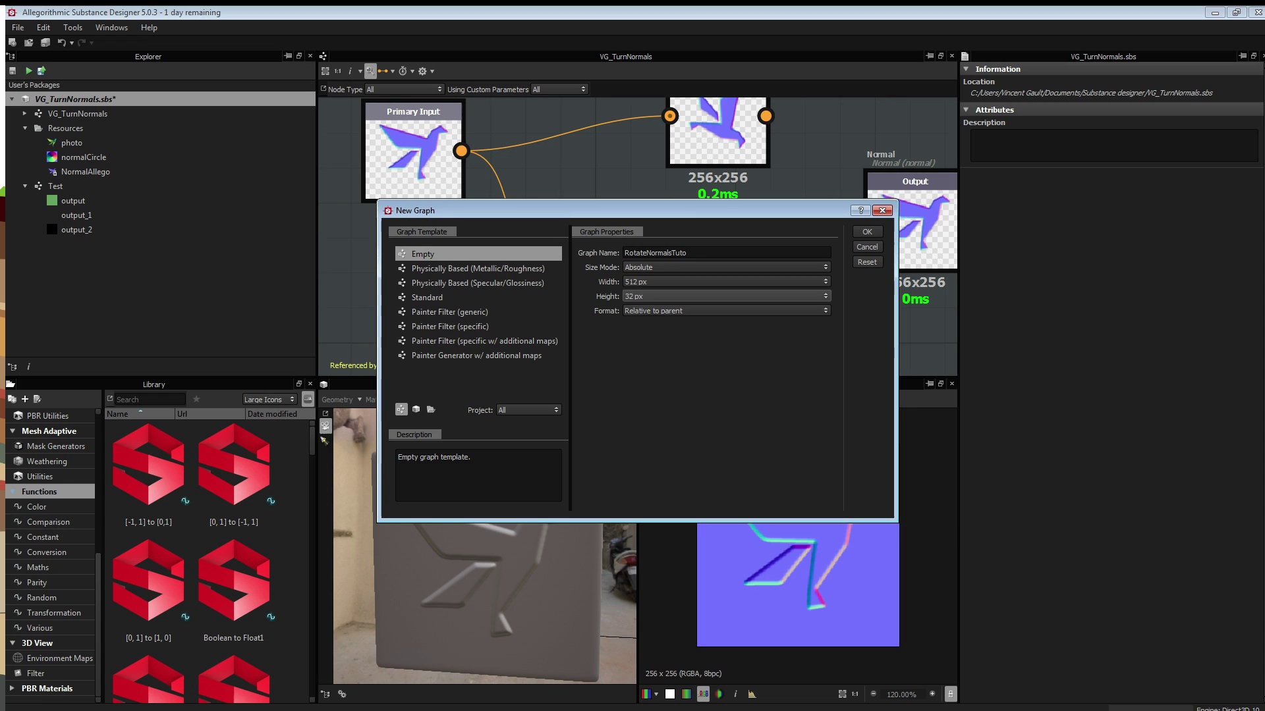
key("alt+Down")
key("Down")
key("Down")
key("Down")
key("Down")
key("Return")
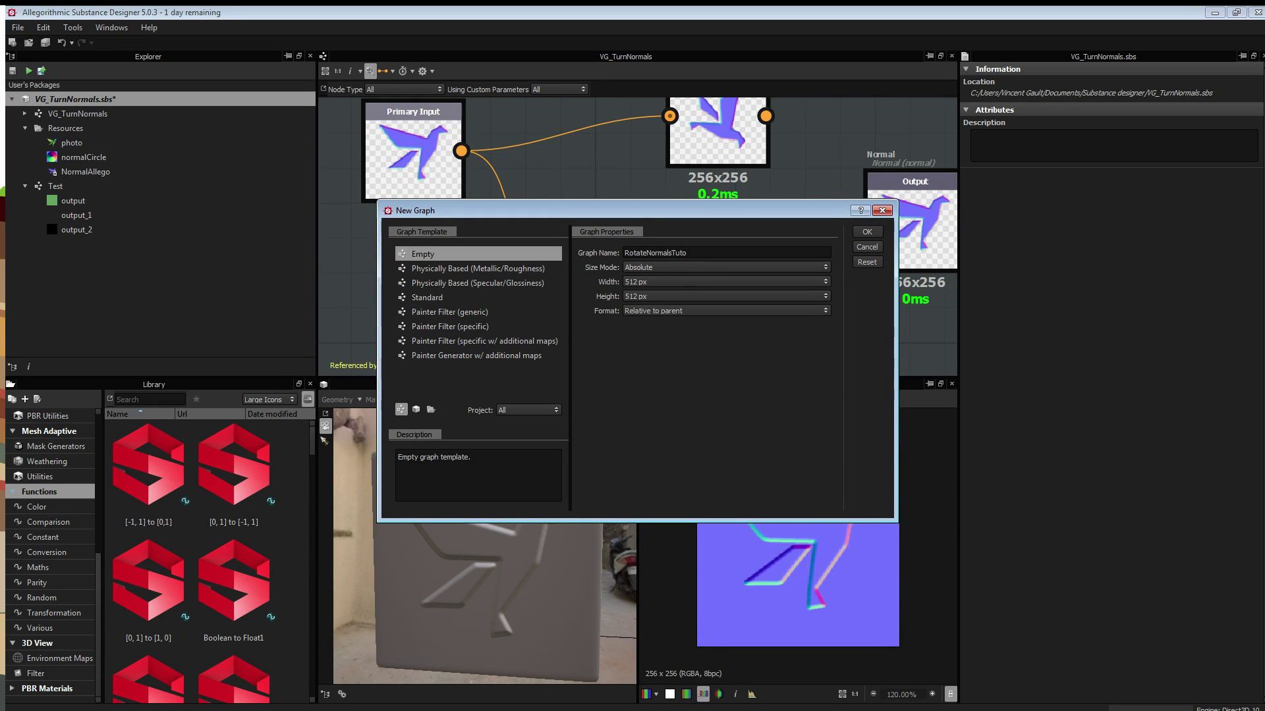
left_click(874, 231)
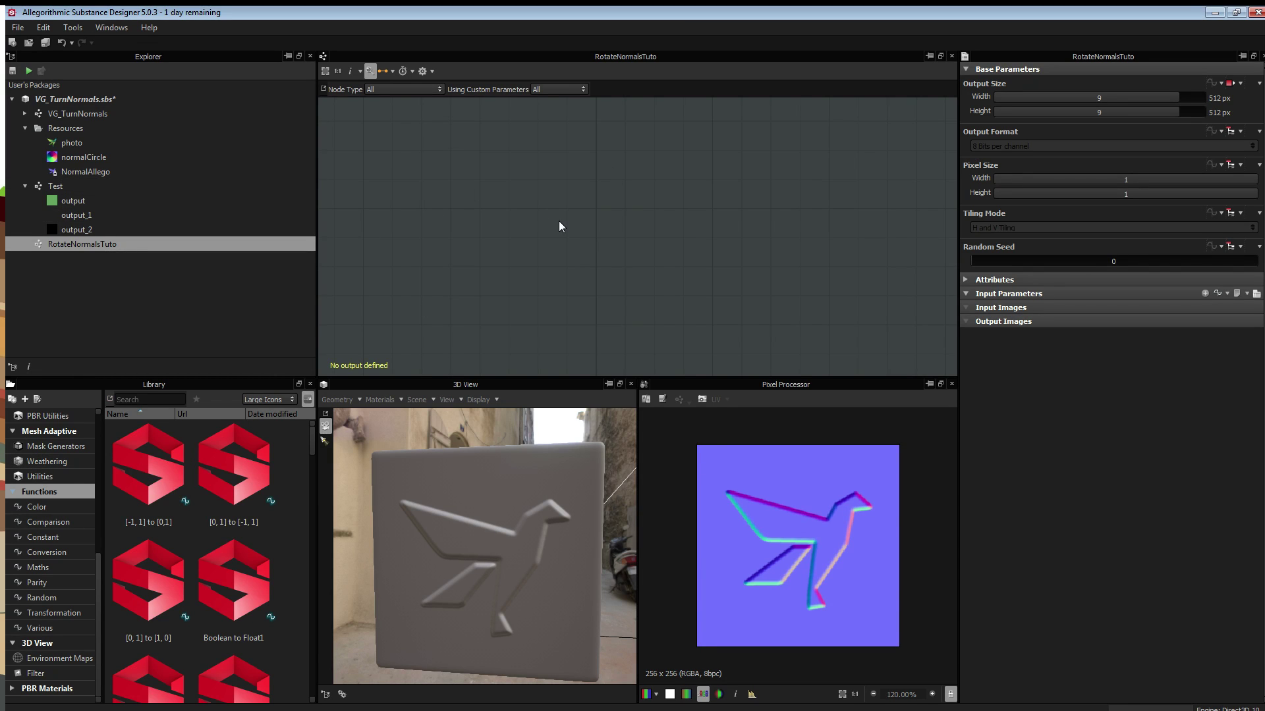
- Add an Output node to the empty graph with an RGBA usage of normal
middle_click_drag(559, 227, 699, 234)
right_click(699, 229)
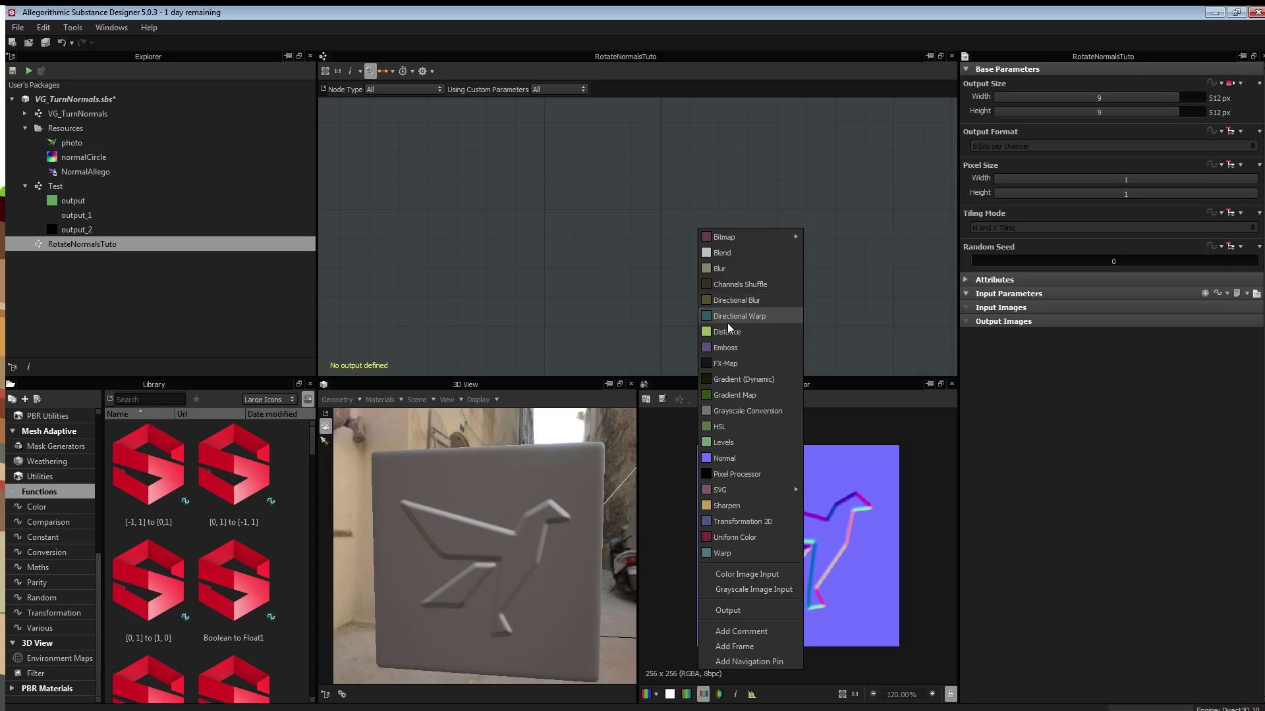
left_click(731, 611)
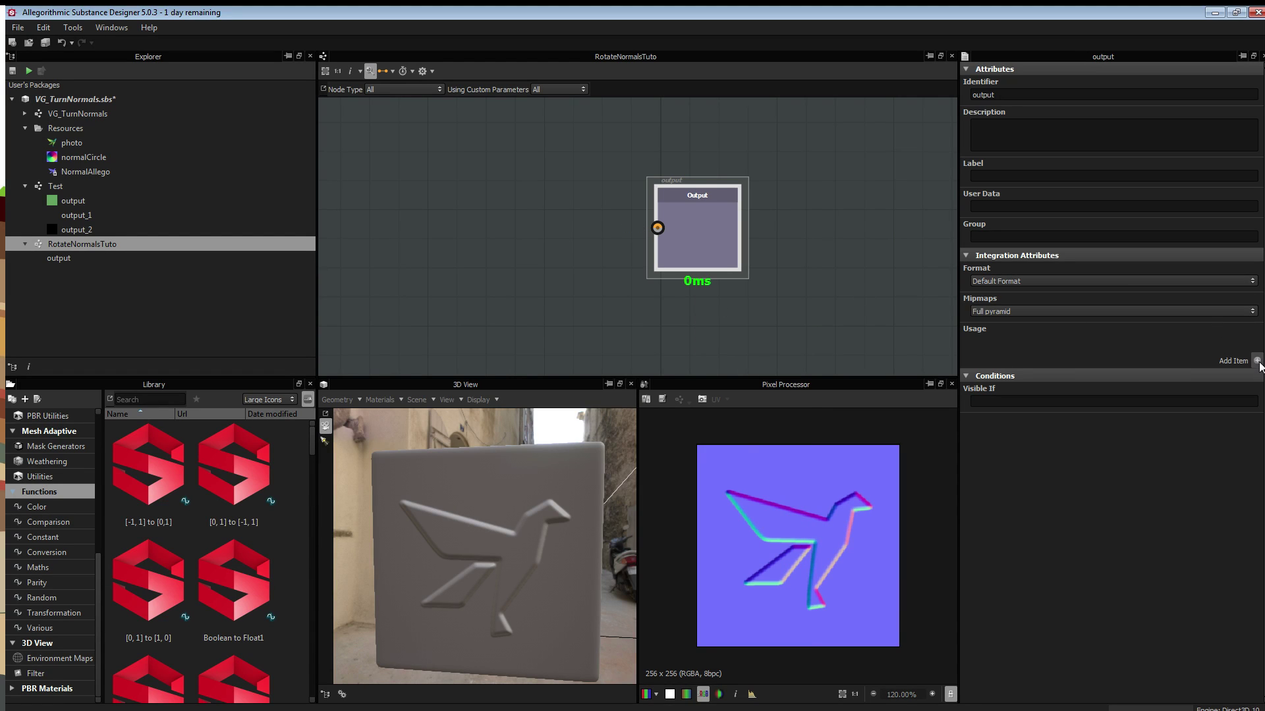
left_click(1257, 362)
left_click(1224, 342)
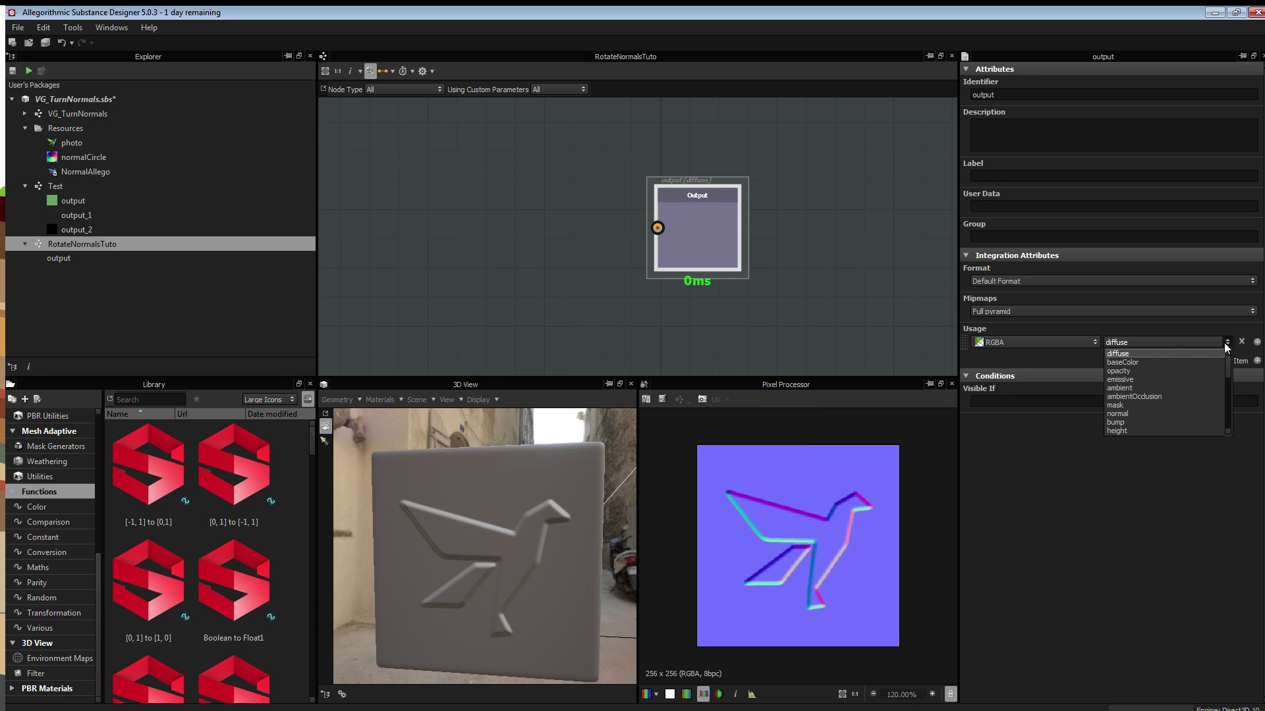
left_click(1128, 413)
left_click_drag(704, 222, 769, 220)
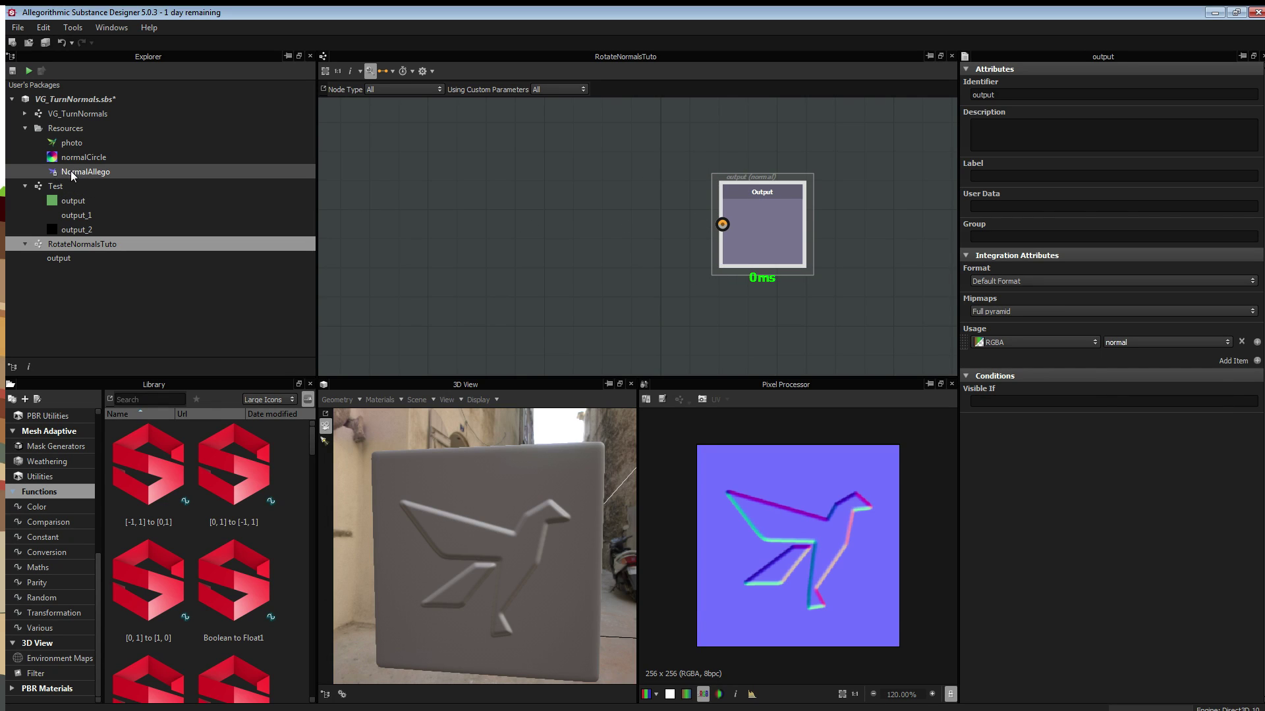
- Insert the NormalAllego resource as a Bitmap node ahead of the Output node, leaving space between them
left_click_drag(70, 171, 423, 214)
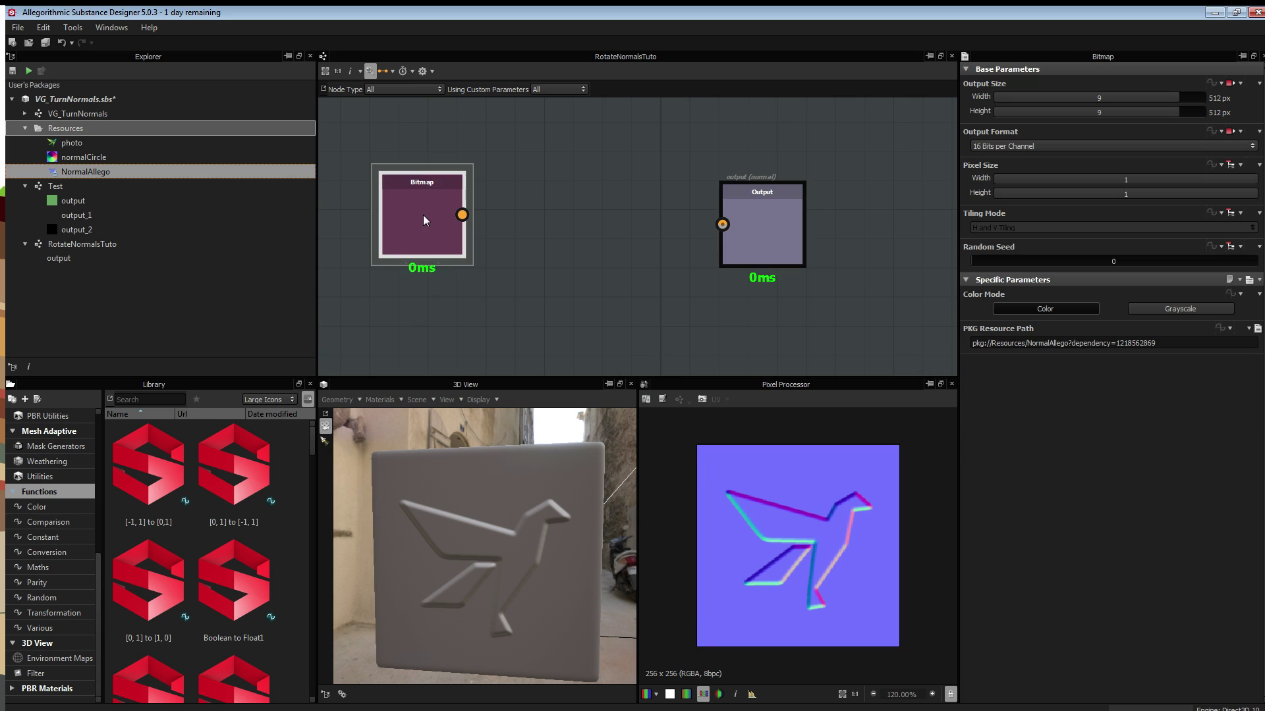
scroll(416, 215, "up", 2)
scroll(417, 215, "up", 1)
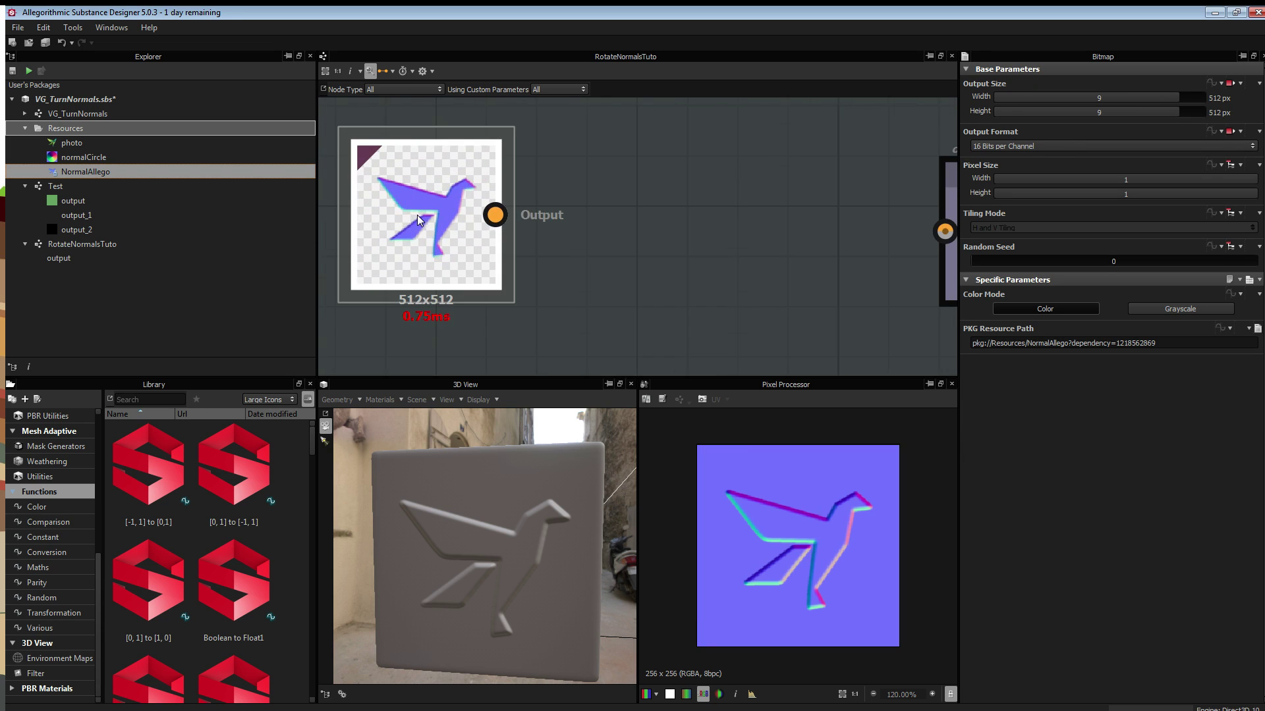
scroll(417, 215, "down", 1)
scroll(422, 227, "up", 3)
scroll(423, 228, "down", 2)
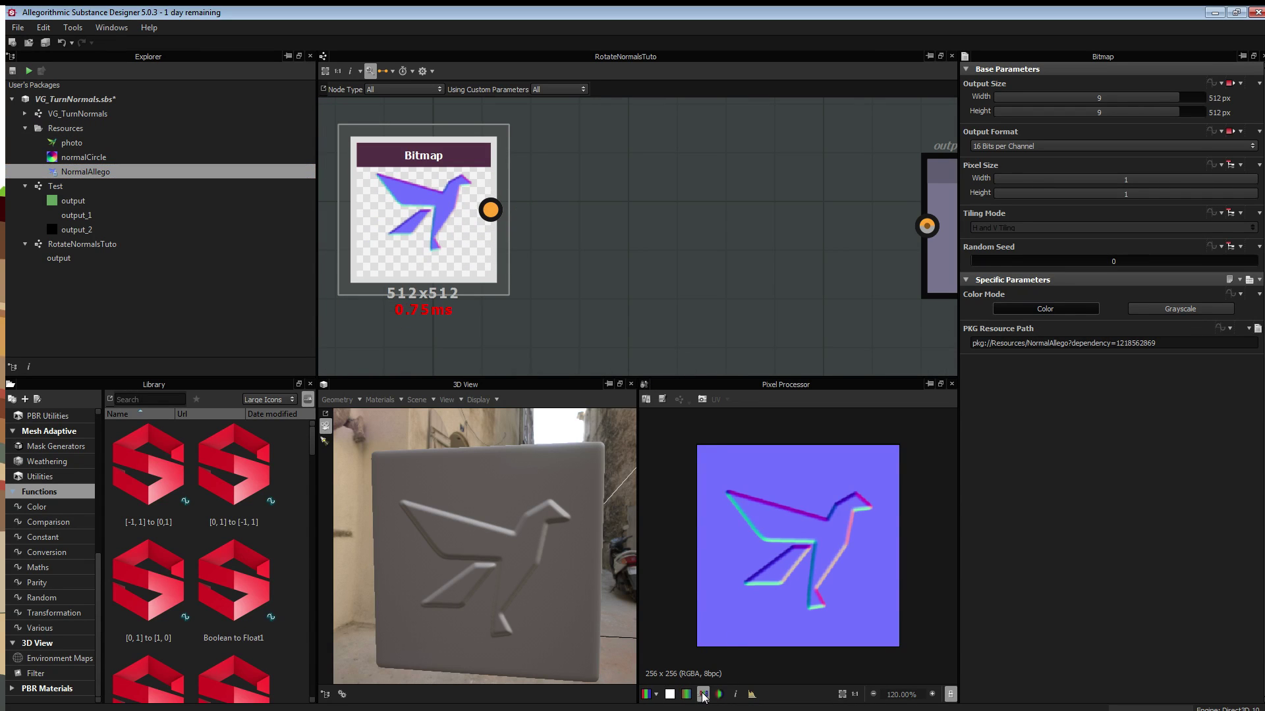
left_click_drag(414, 193, 448, 209)
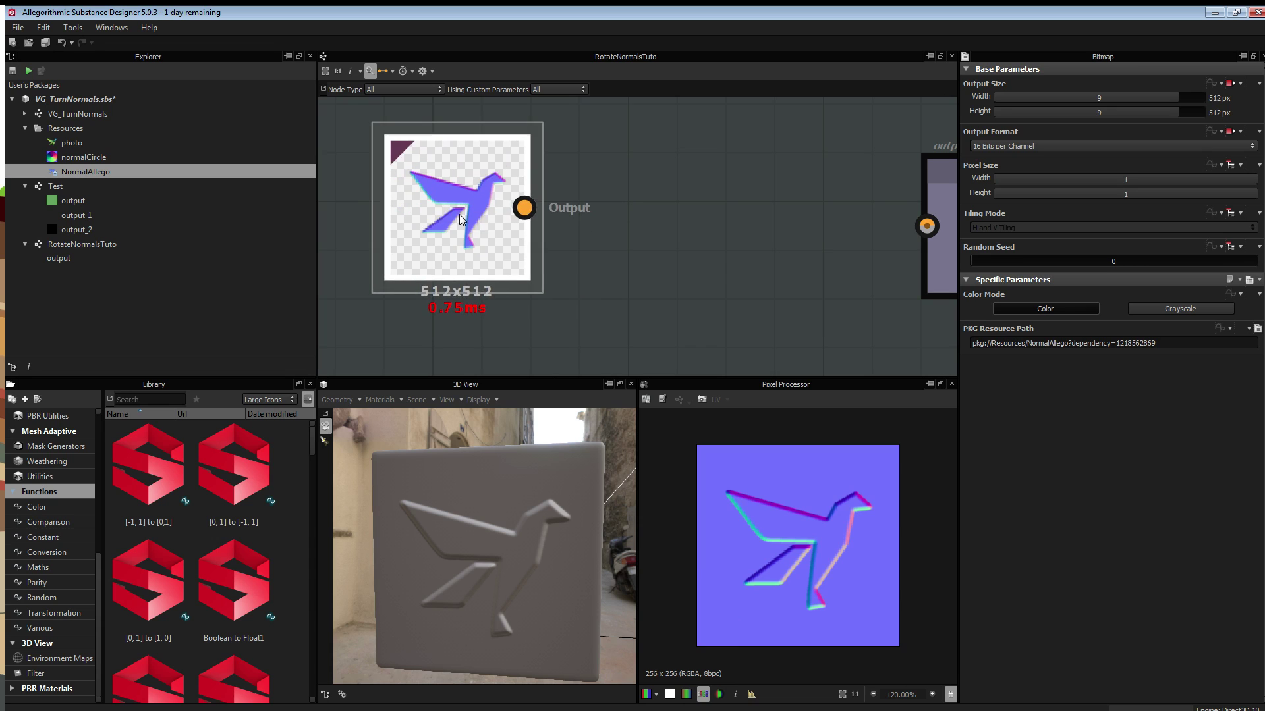
scroll(588, 260, "down", 3)
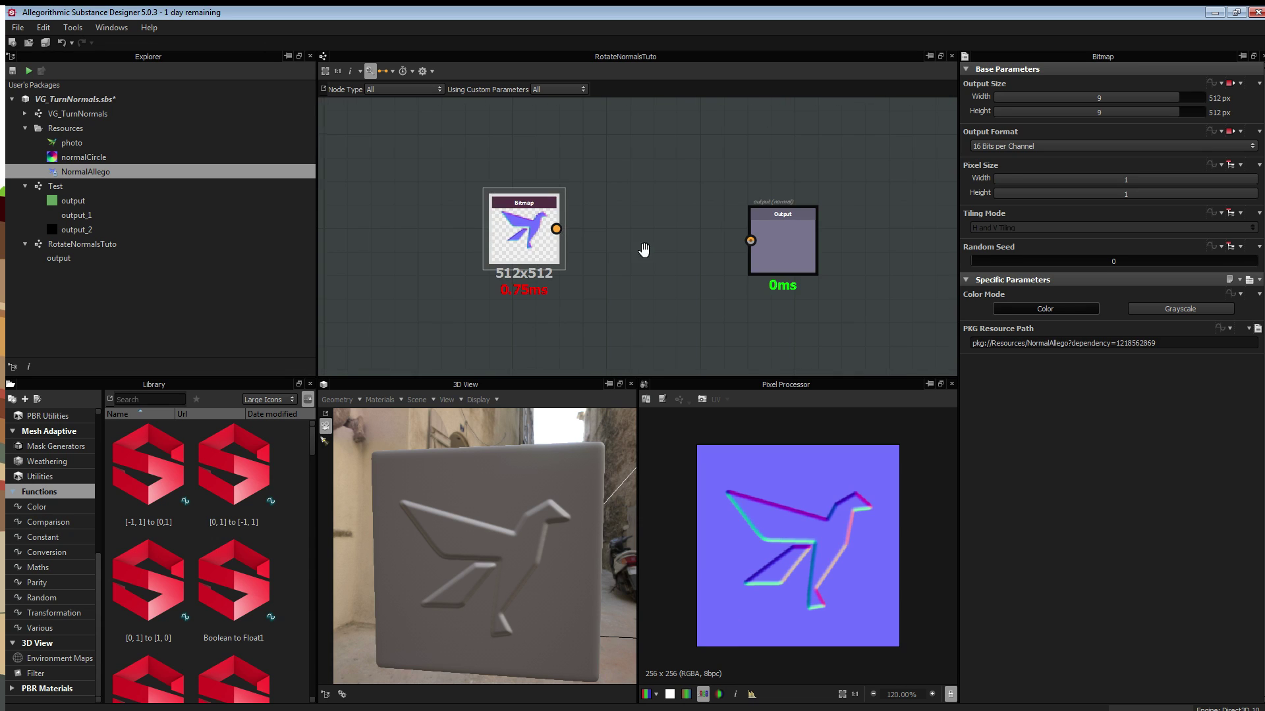
middle_click_drag(644, 248, 807, 238)
left_click_drag(686, 211, 593, 207)
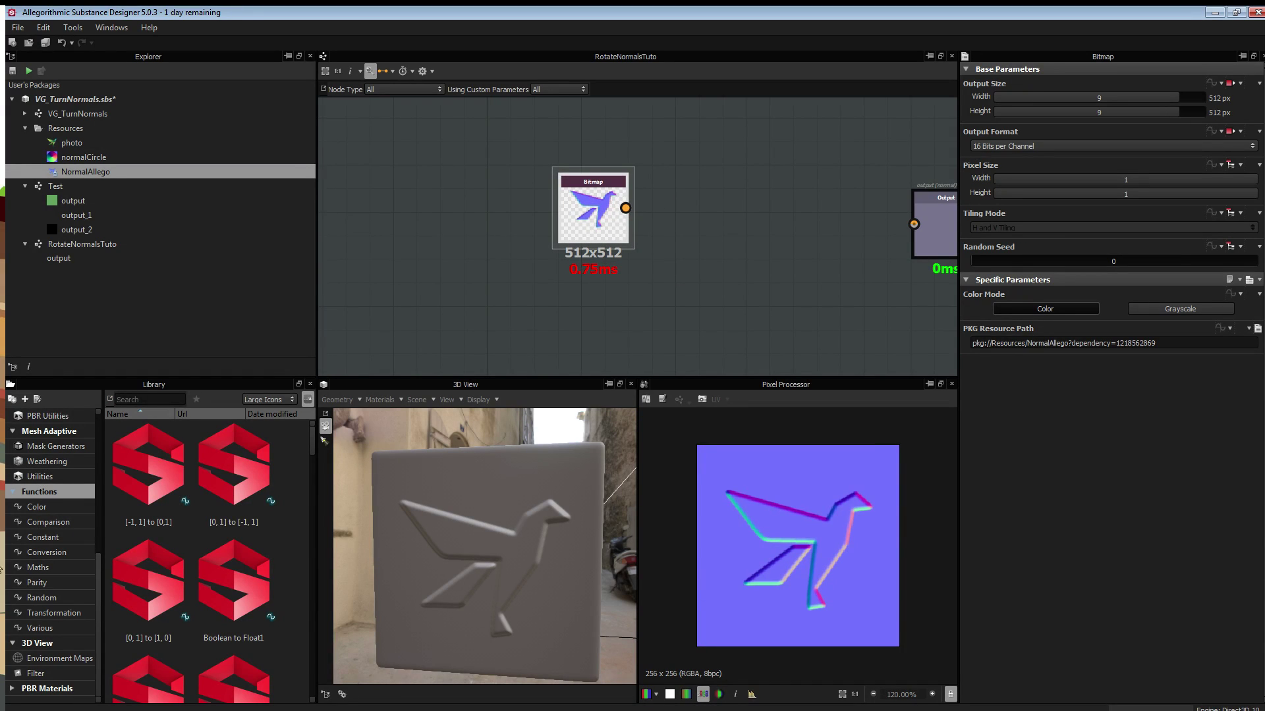
- Add a Pixel Processor node between the Bitmap and Output nodes, leaving space around it
left_click_drag(585, 221, 514, 215)
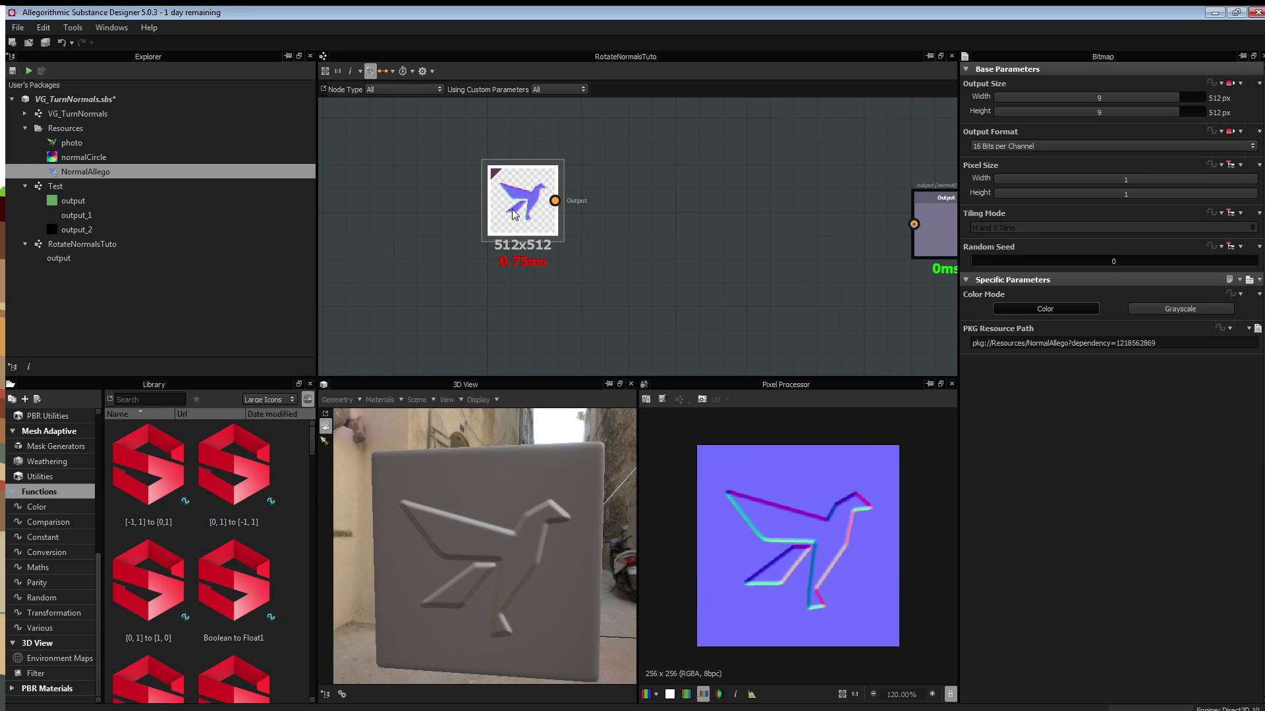
right_click(642, 223)
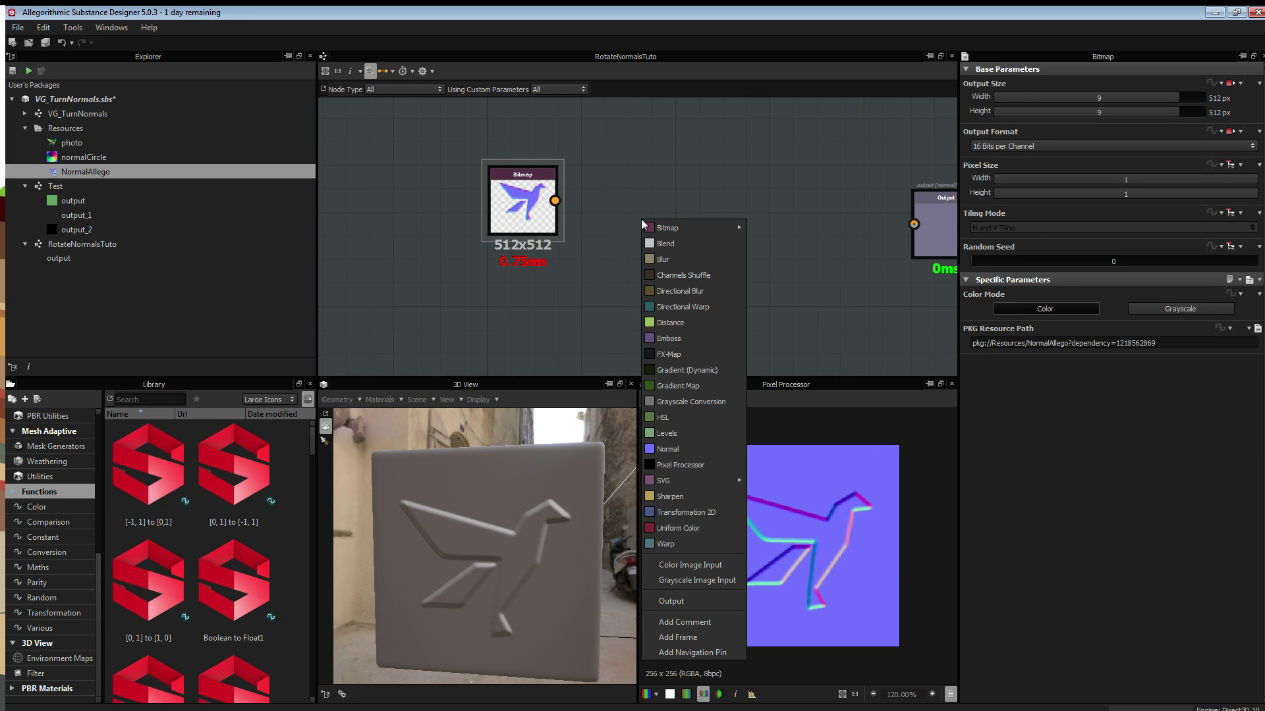
left_click(693, 465)
left_click_drag(631, 197, 671, 183)
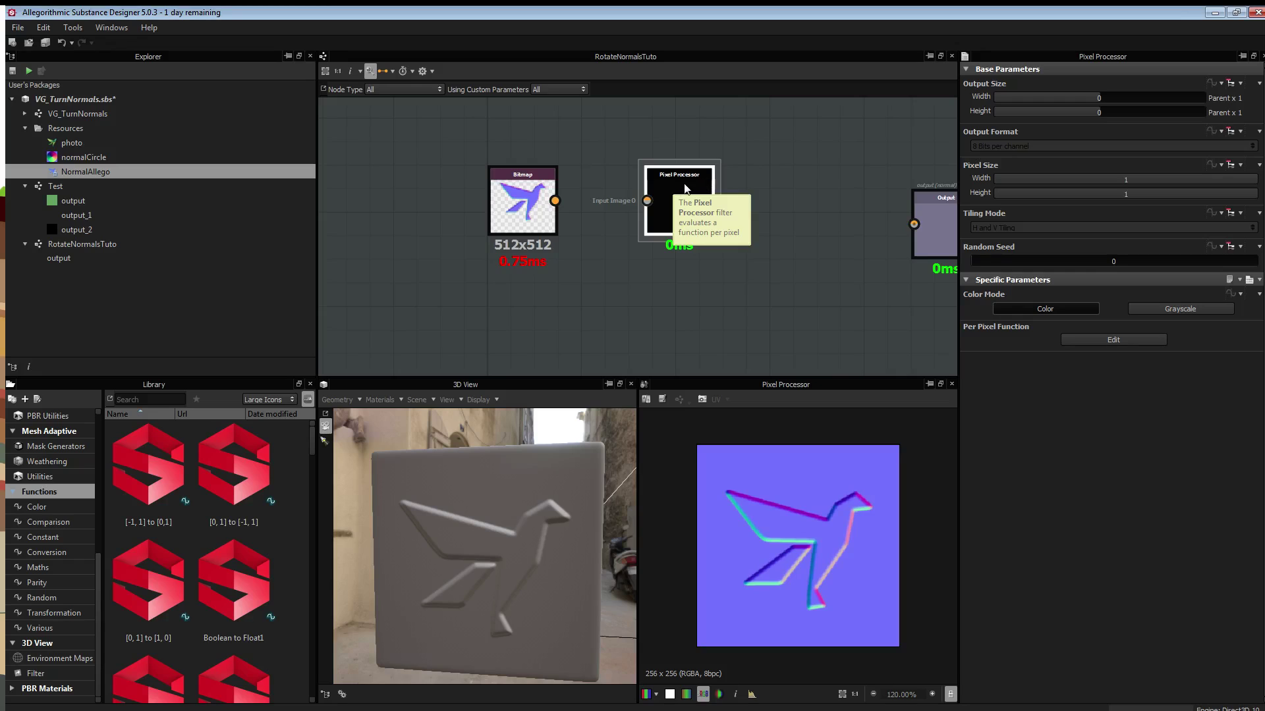
scroll(684, 183, "up", 3)
mouse_move(682, 197)
left_mouse_down()
mouse_move(649, 196)
mouse_move(666, 196)
left_mouse_up()
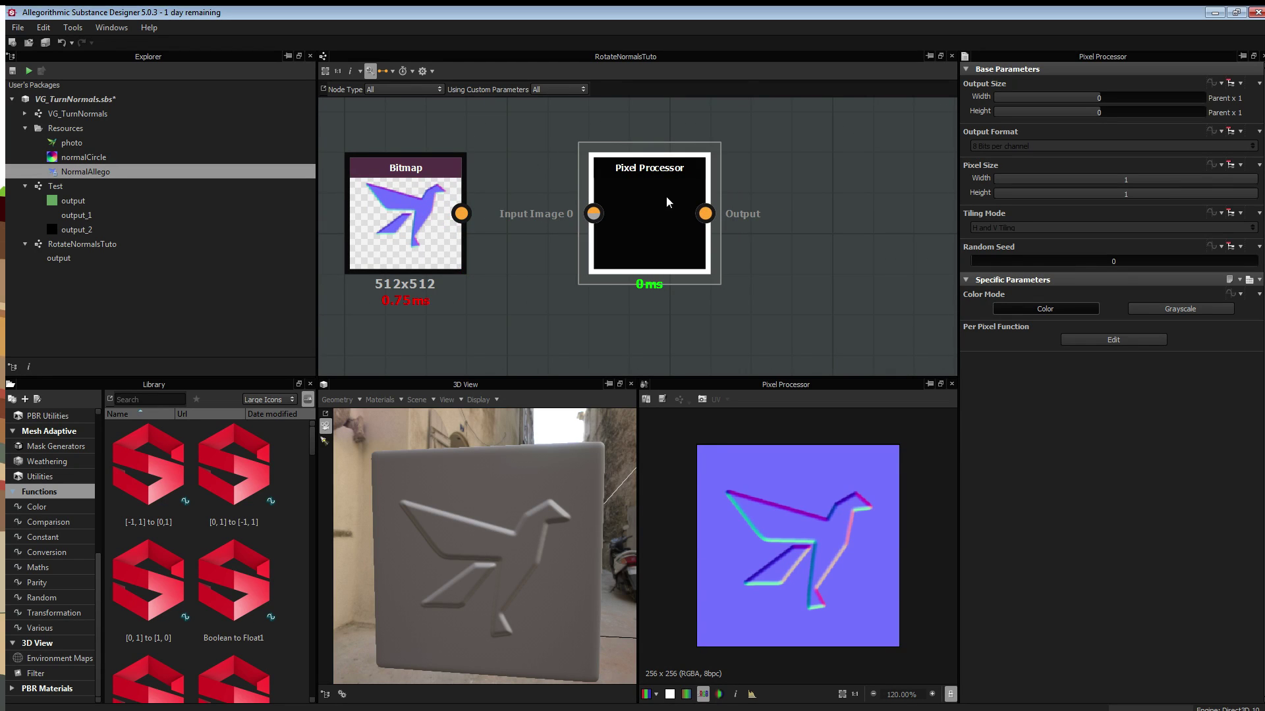
scroll(784, 211, "down", 3)
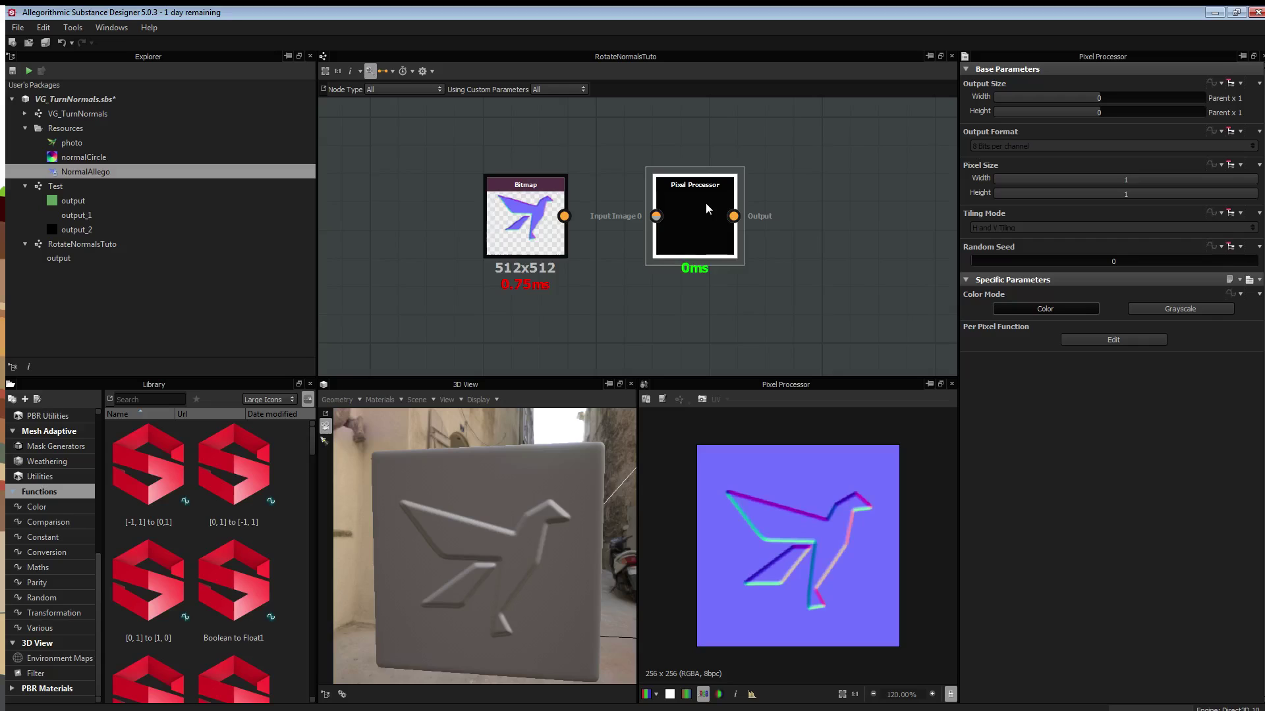
- Connect the Bitmap to the Pixel Processor's first image input, and the Pixel Processor's output to the Output node
left_click_drag(564, 216, 655, 216)
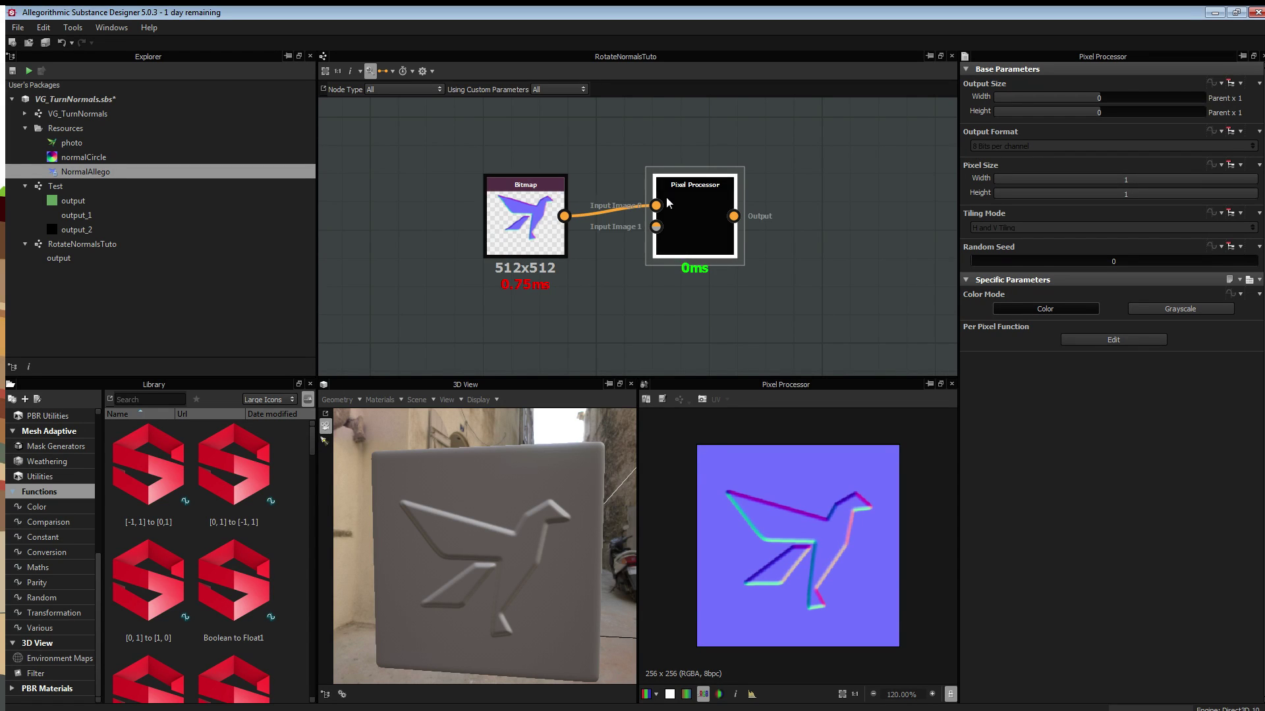
left_click(513, 216)
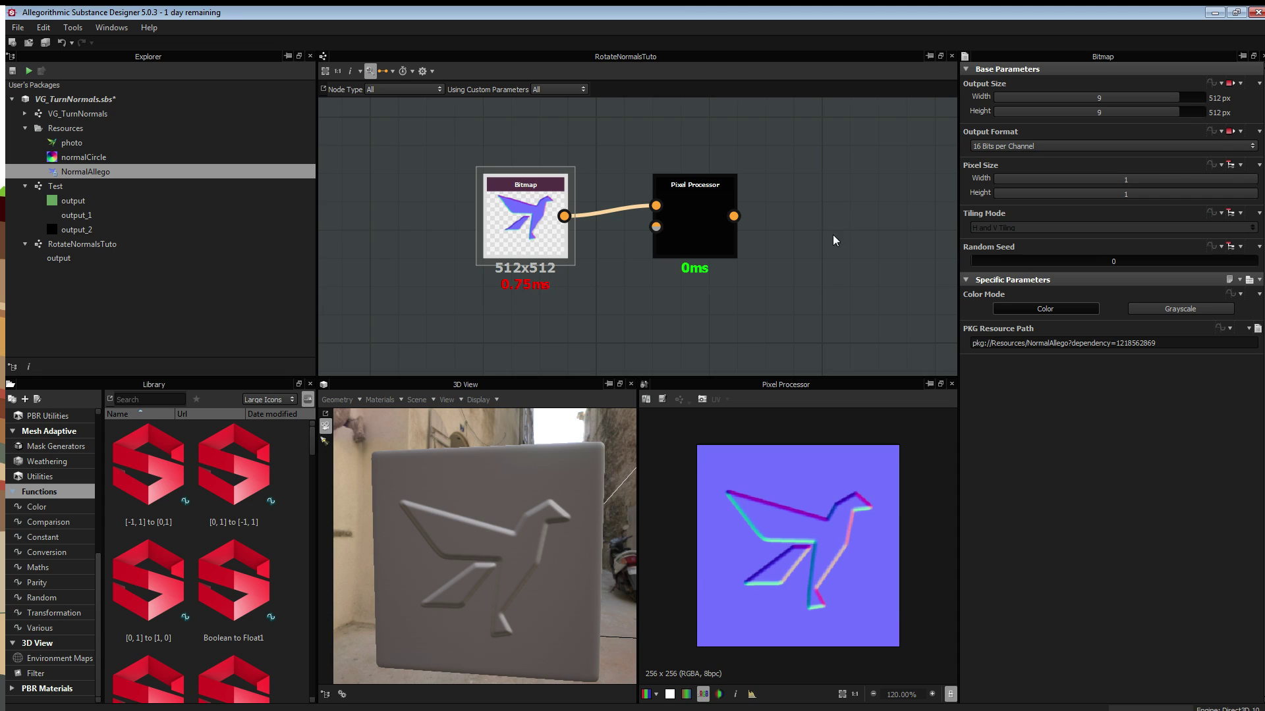
key("f")
left_click_drag(657, 220, 874, 244)
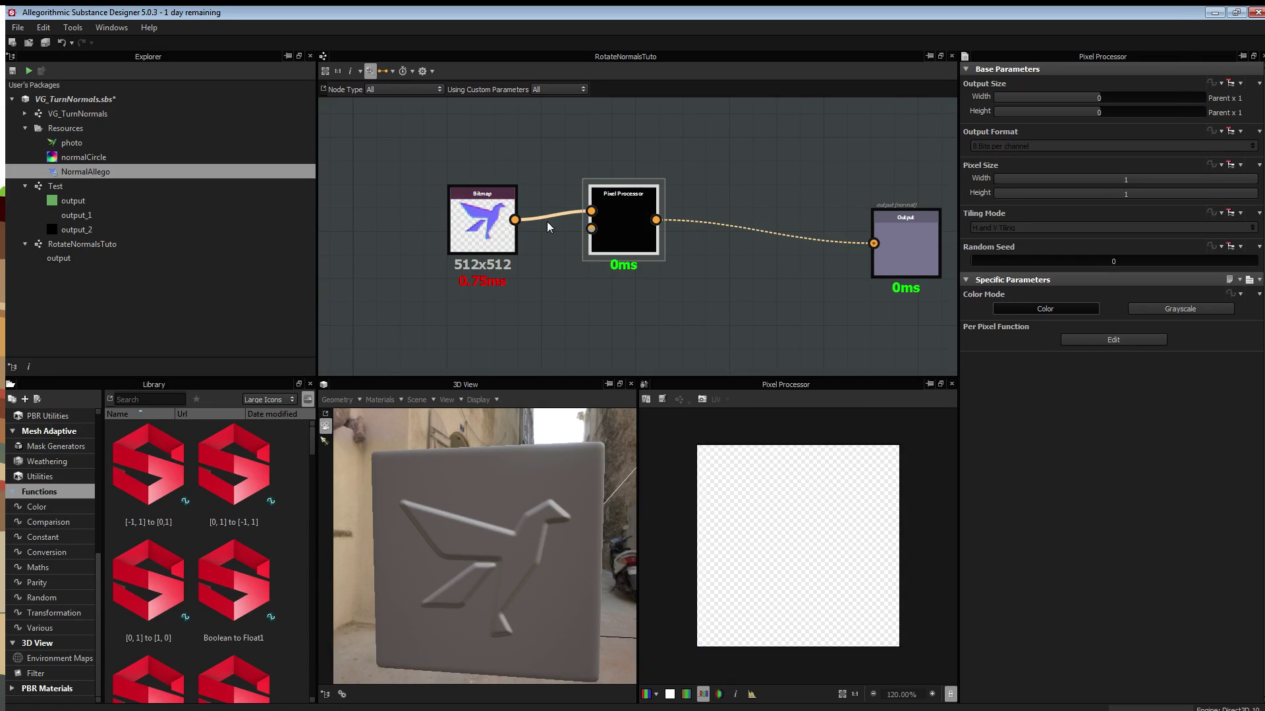
- Preview the Bitmap and the Pixel Processor in the 2D view, and move the Bitmap node slightly higher
double_click(493, 220)
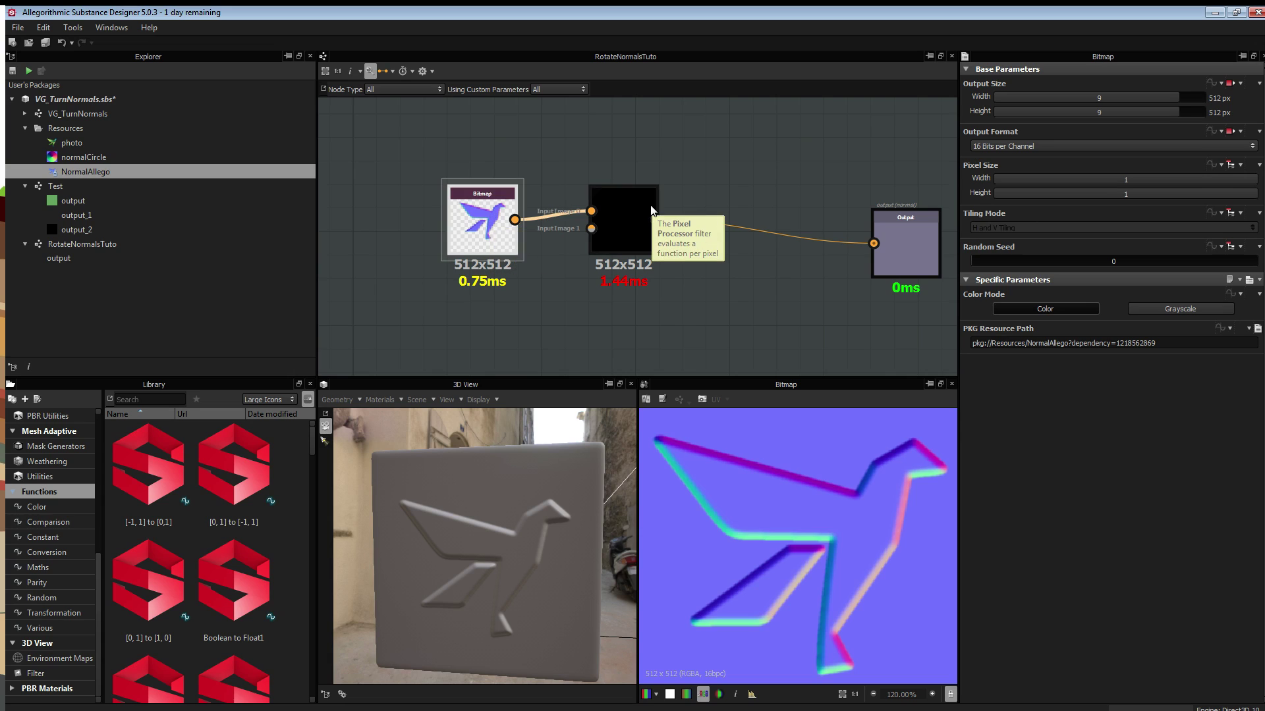
double_click(627, 212)
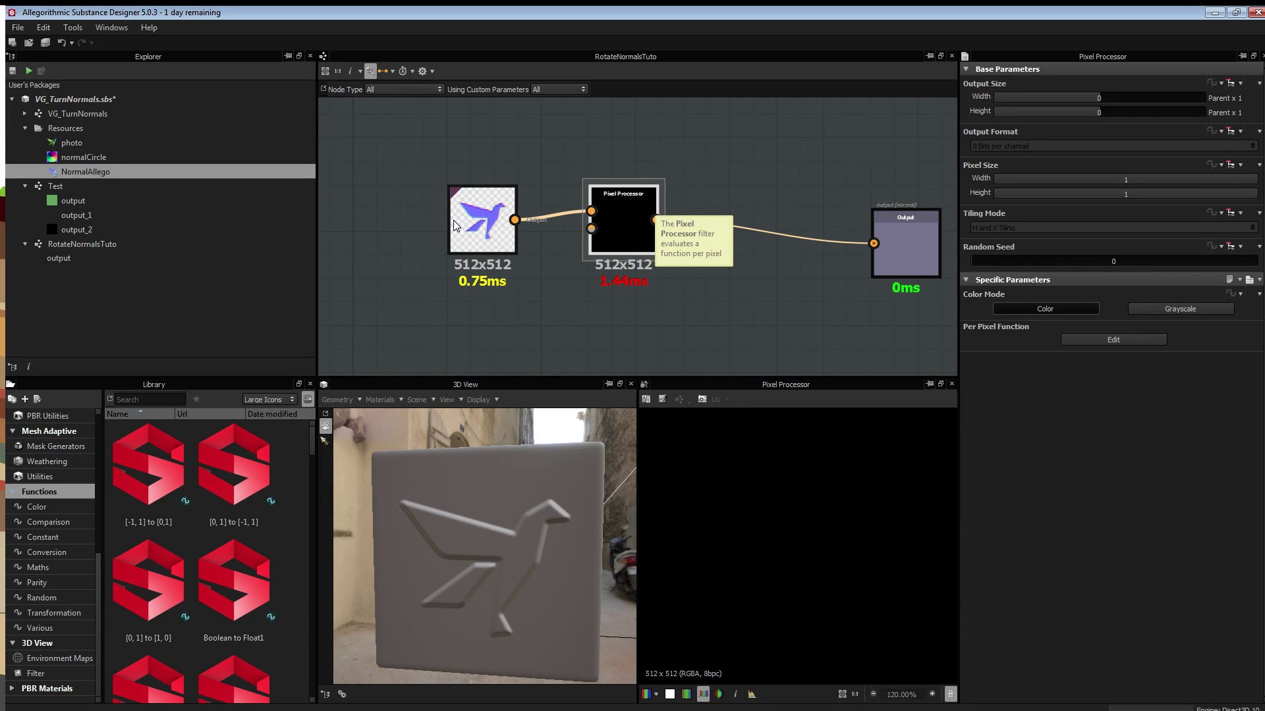
left_click_drag(468, 212, 468, 192)
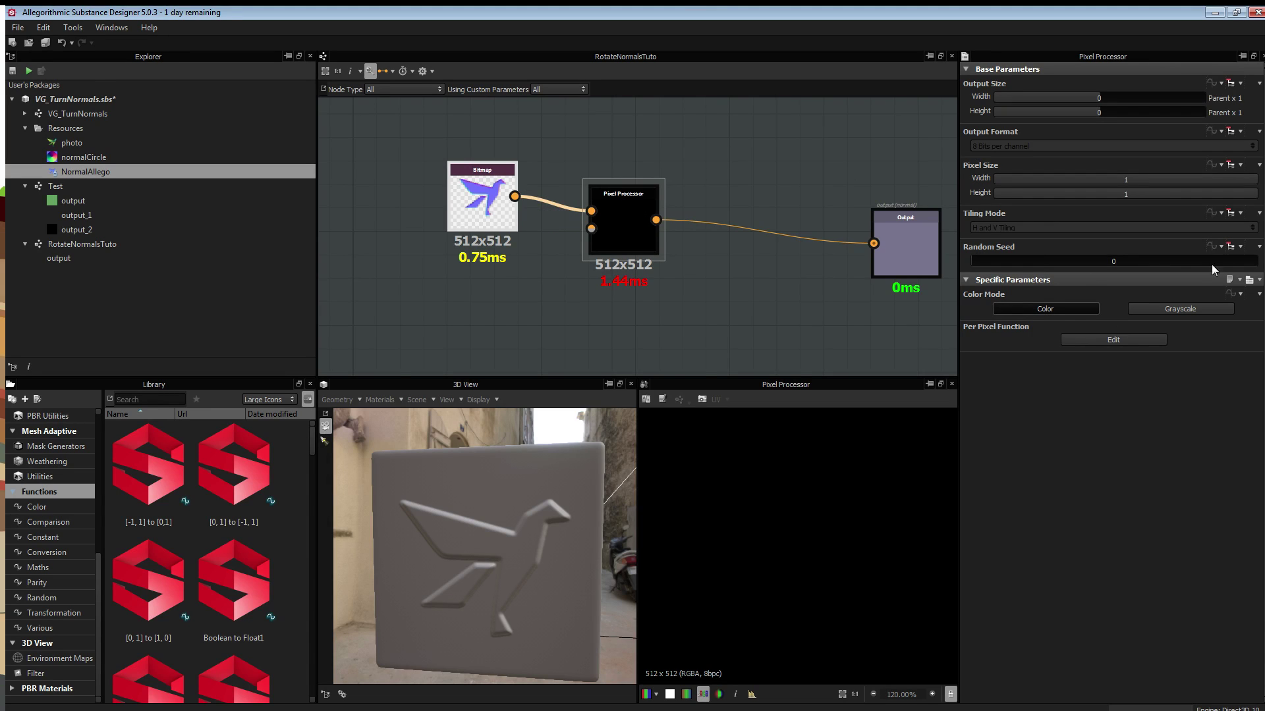
- Open the Pixel Processor's per-pixel function for editing
left_click(1113, 339)
scroll(846, 232, "down", 4)
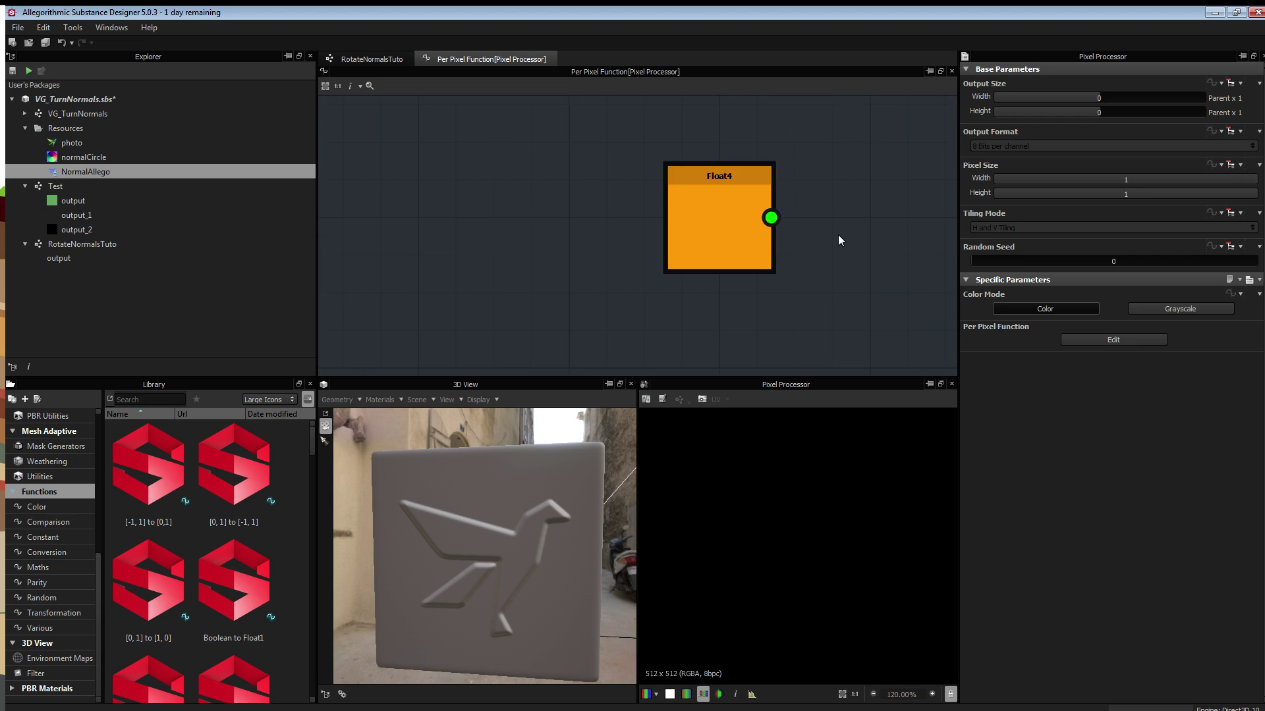
middle_click_drag(852, 232, 666, 242)
scroll(659, 244, "up", 4)
- Try the default Float4 constant with a first component of 0.53 and a second component of 0.34
left_click(542, 254)
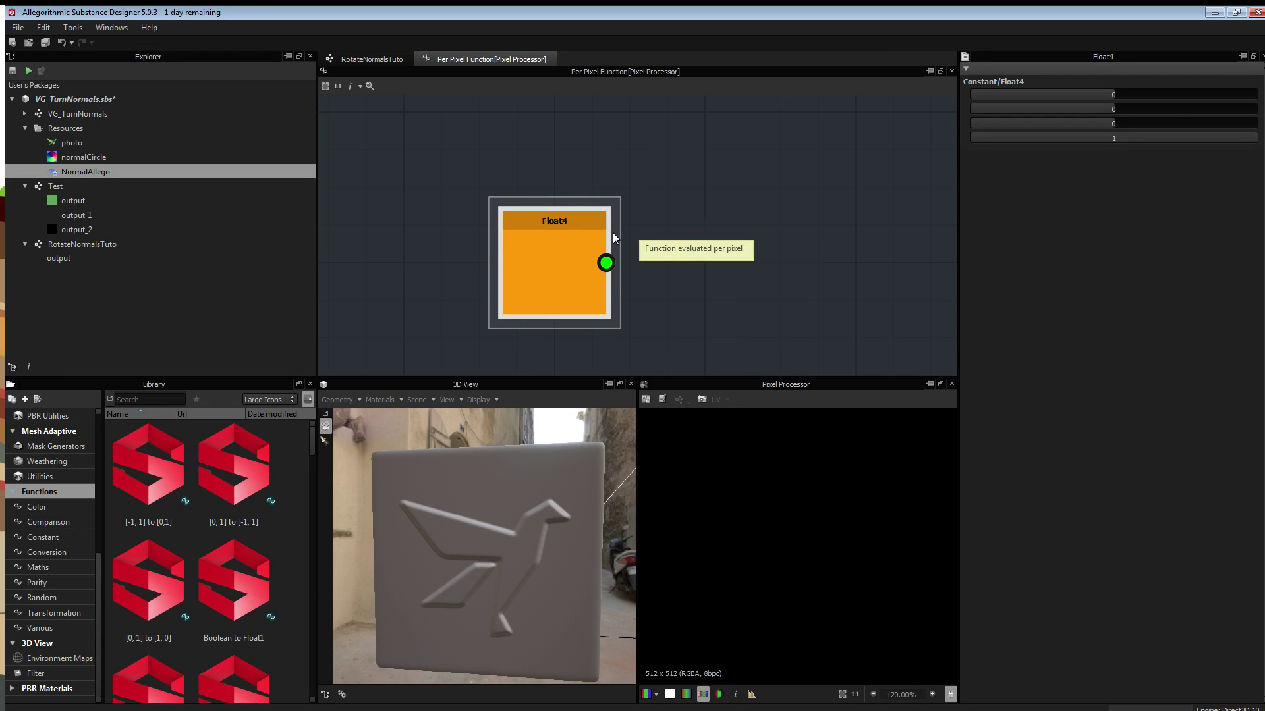
left_click_drag(1115, 95, 1180, 100)
right_click(528, 248)
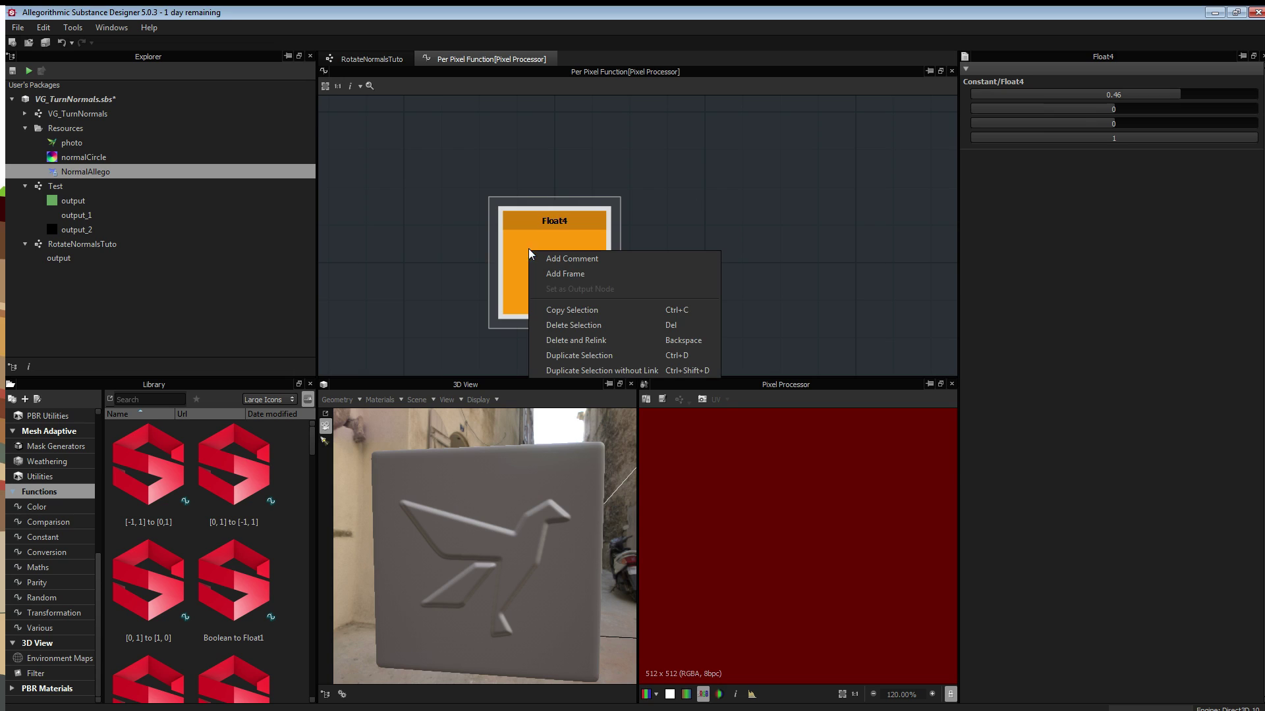
left_click(758, 212)
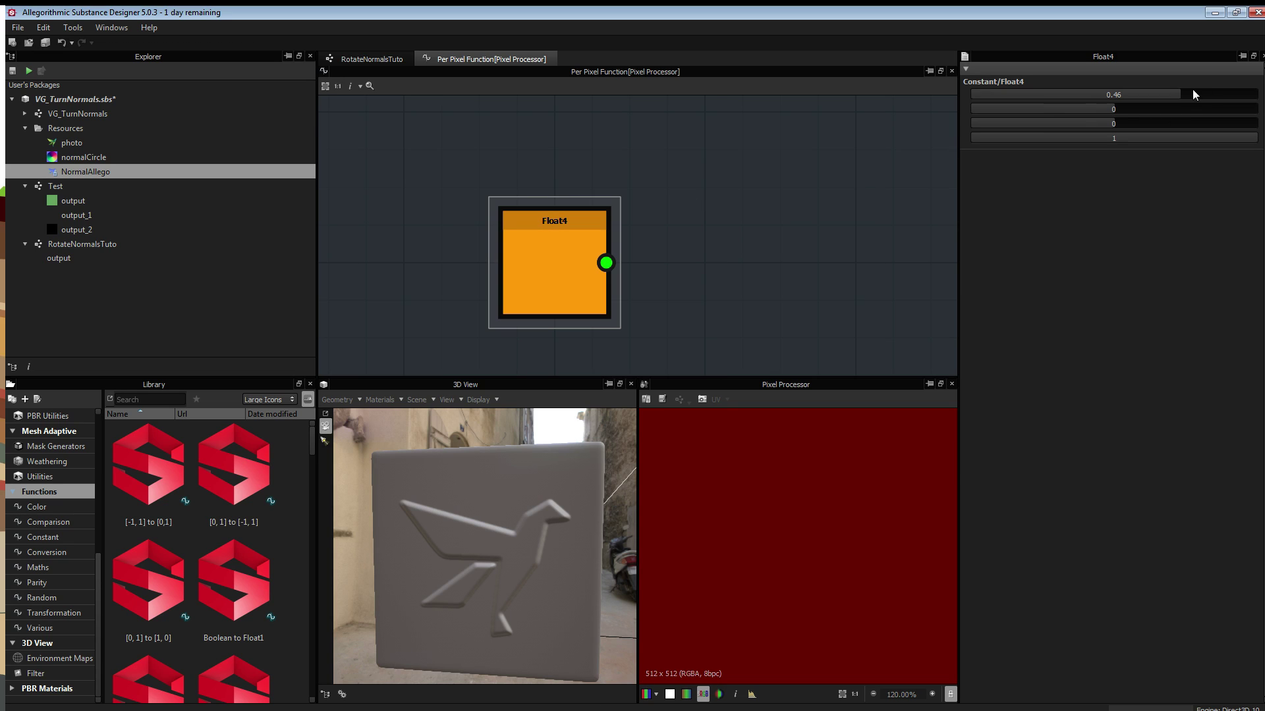
mouse_move(1193, 89)
left_mouse_down()
mouse_move(1121, 95)
mouse_move(1190, 96)
left_mouse_up()
left_click_drag(1117, 108, 1161, 108)
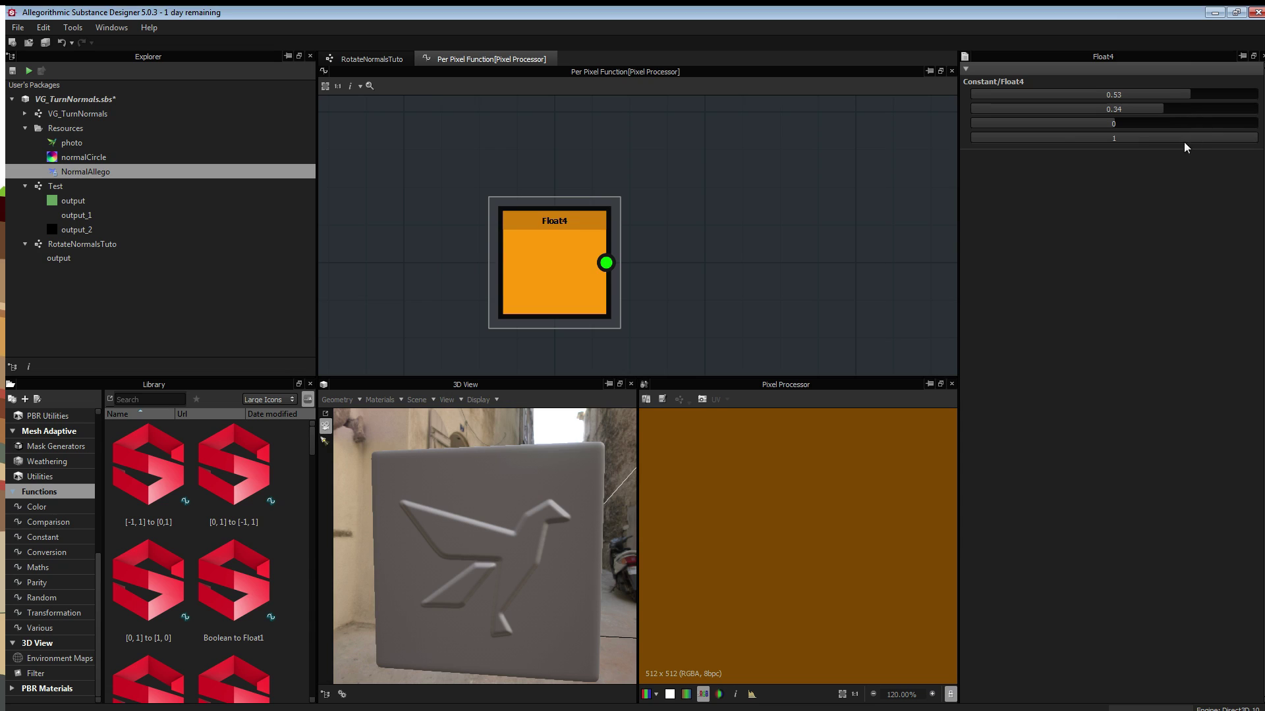
- Try other Float4 colour components, ending with 0.24, 0.46 and 0.41 for the first three
left_click(1200, 94)
left_click(1194, 108)
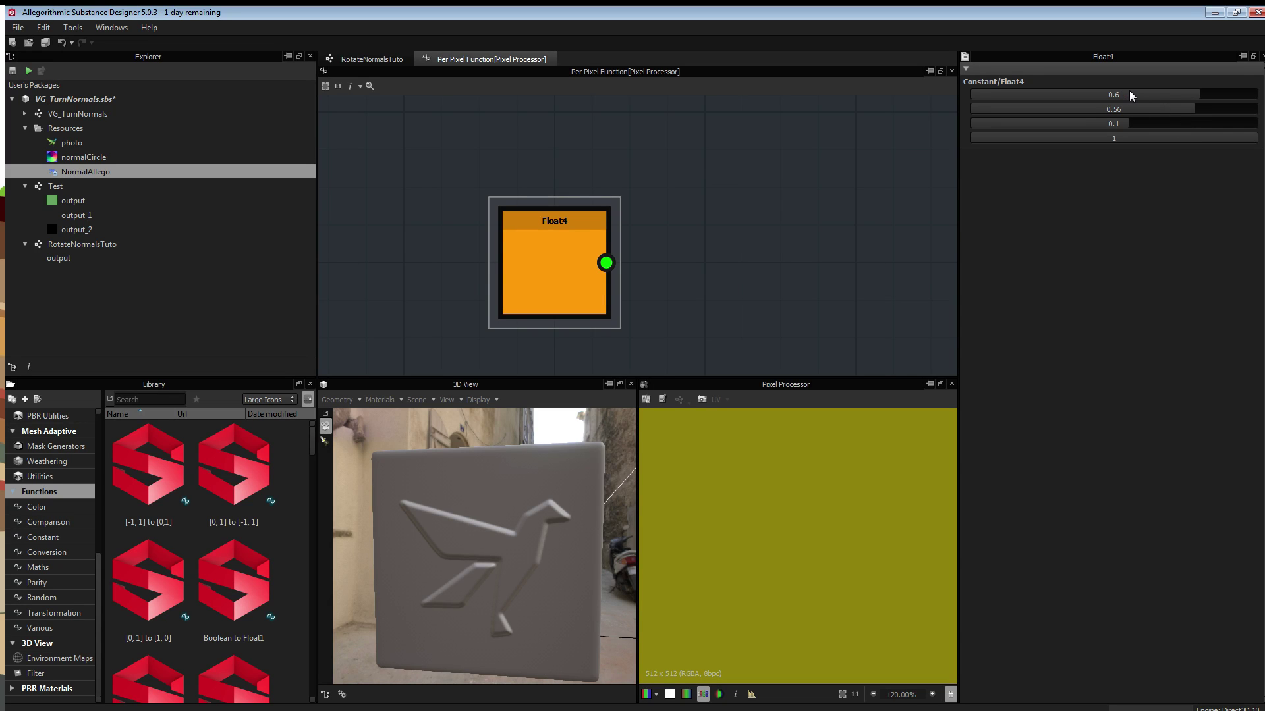
left_click(1148, 94)
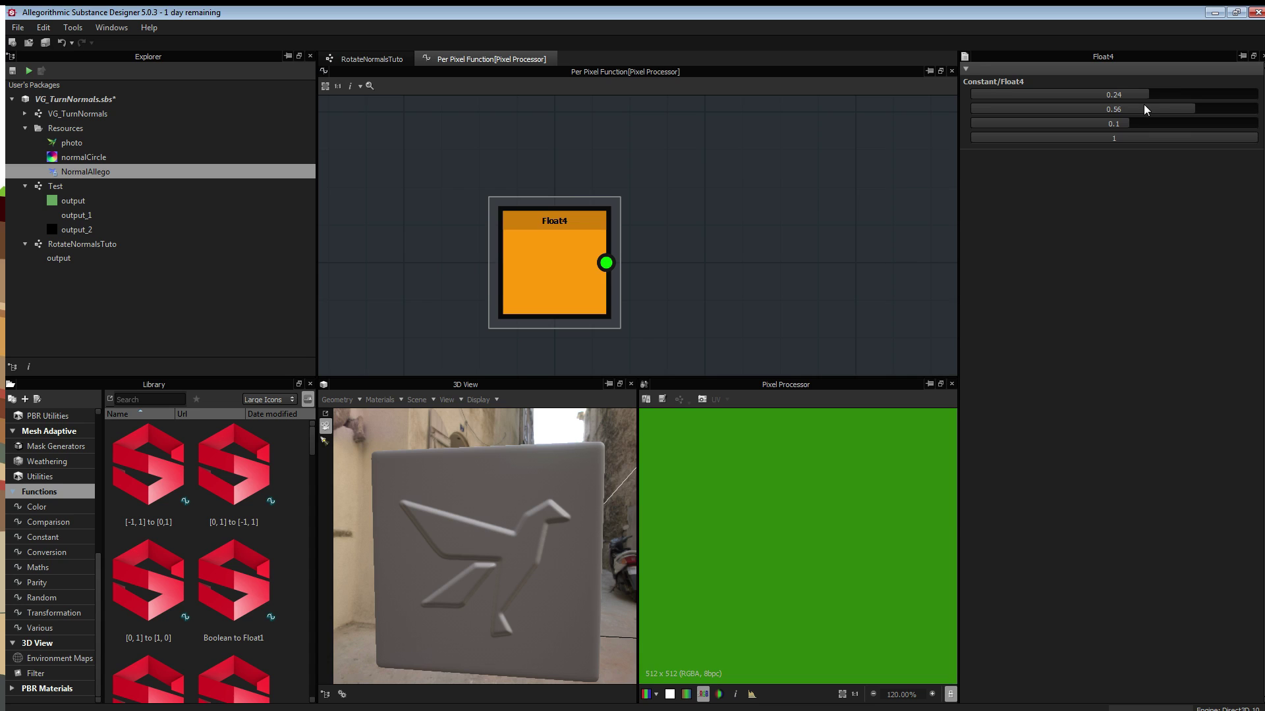
left_click(1179, 108)
left_click(1223, 123)
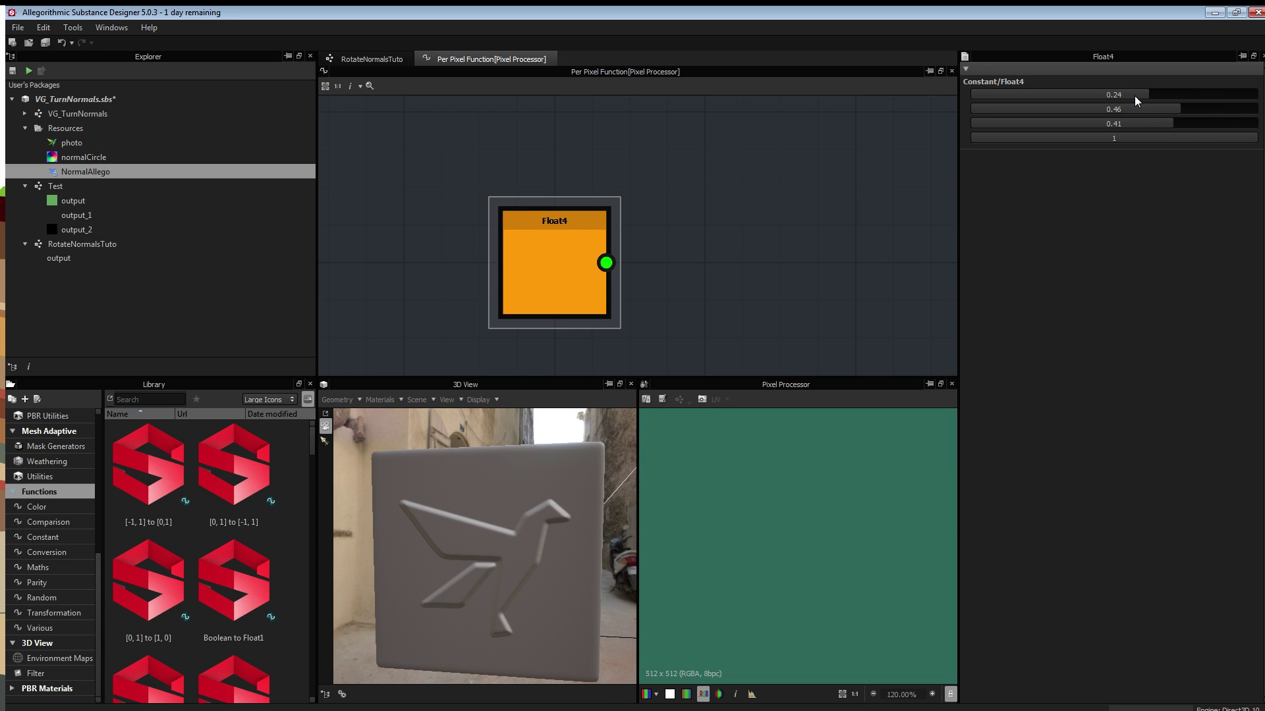
- Delete the default Float4 node from the per-pixel function
scroll(727, 242, "down", 3)
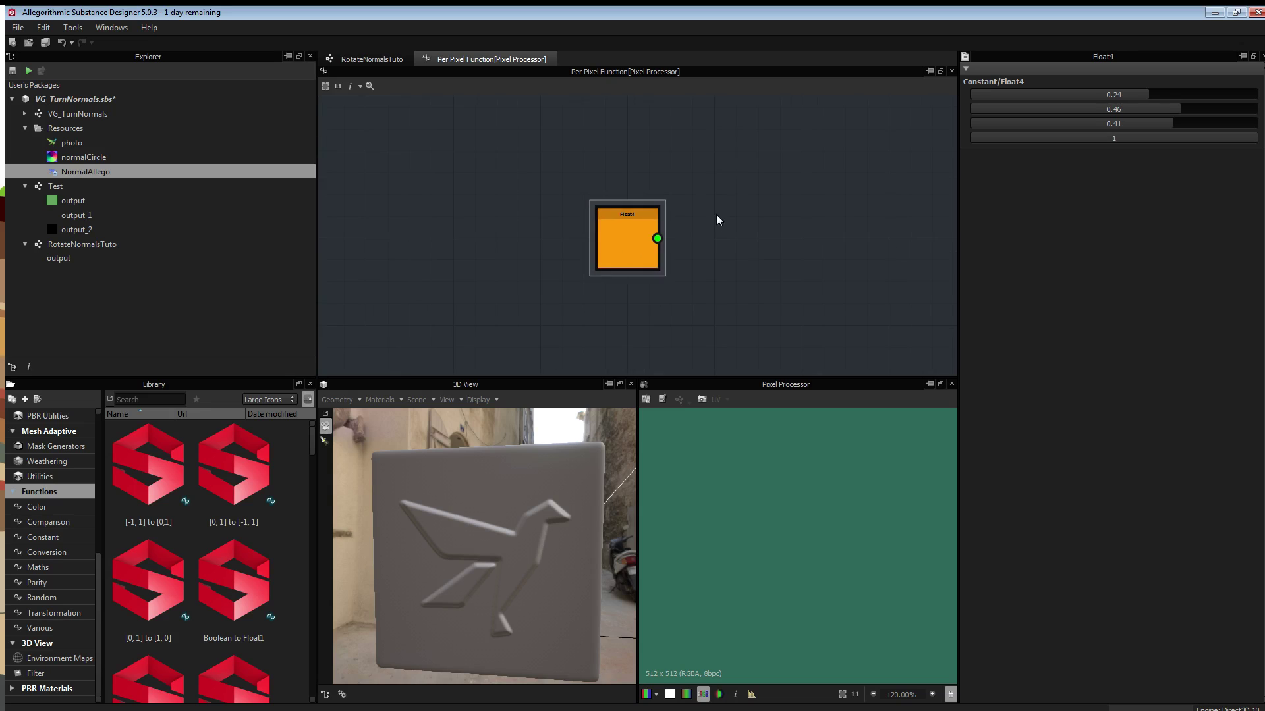
left_click_drag(737, 167, 528, 278)
key("Delete")
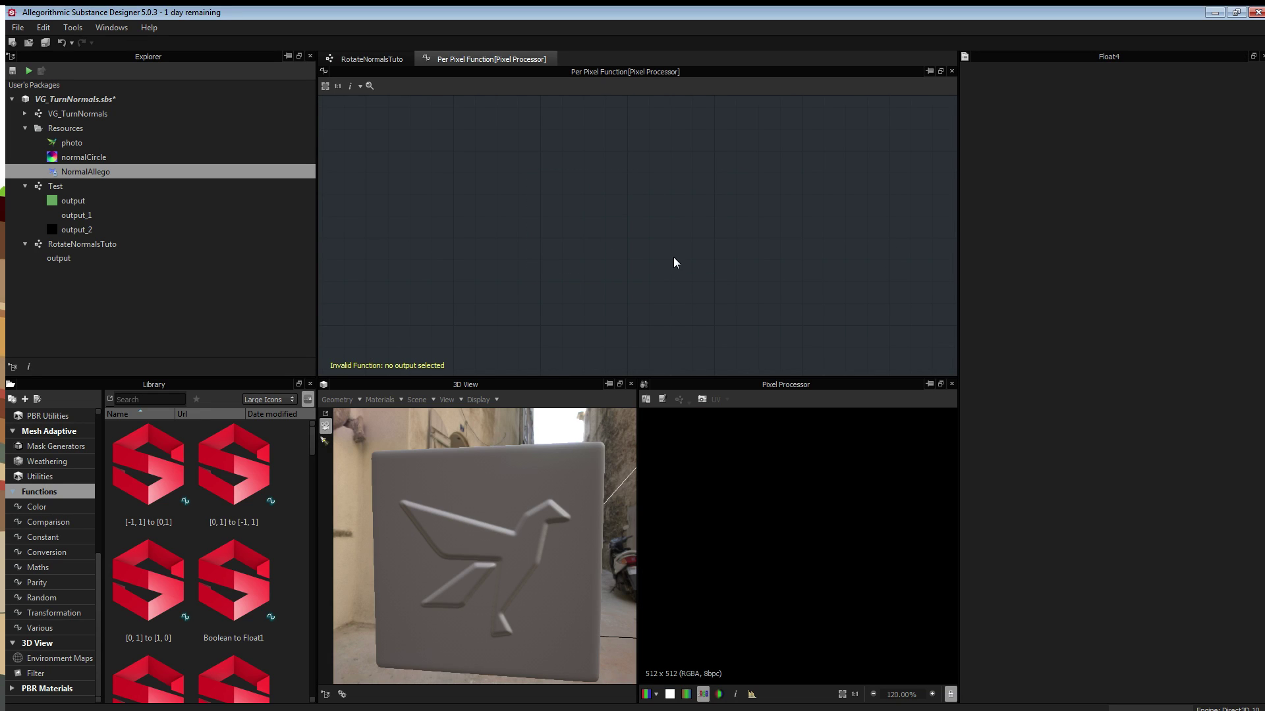
- Add a Get Float2 variable node to the empty function and make it read $pos
right_click(580, 224)
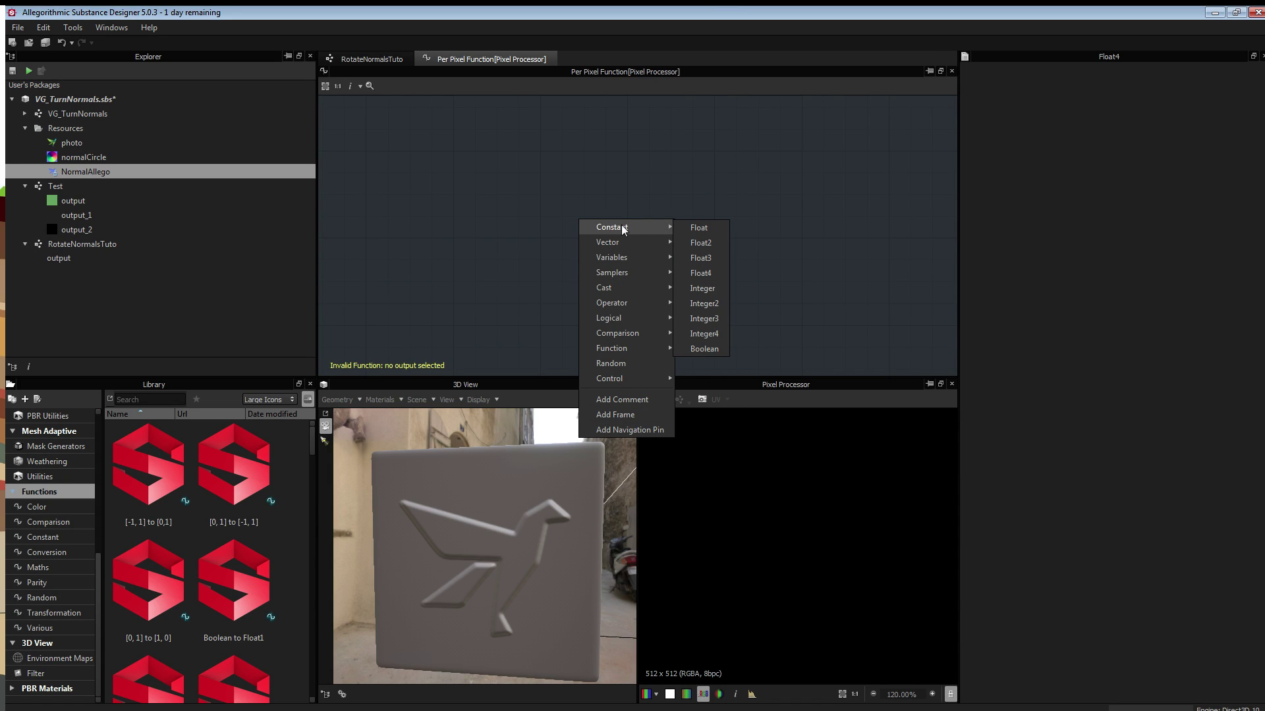
mouse_move(618, 290)
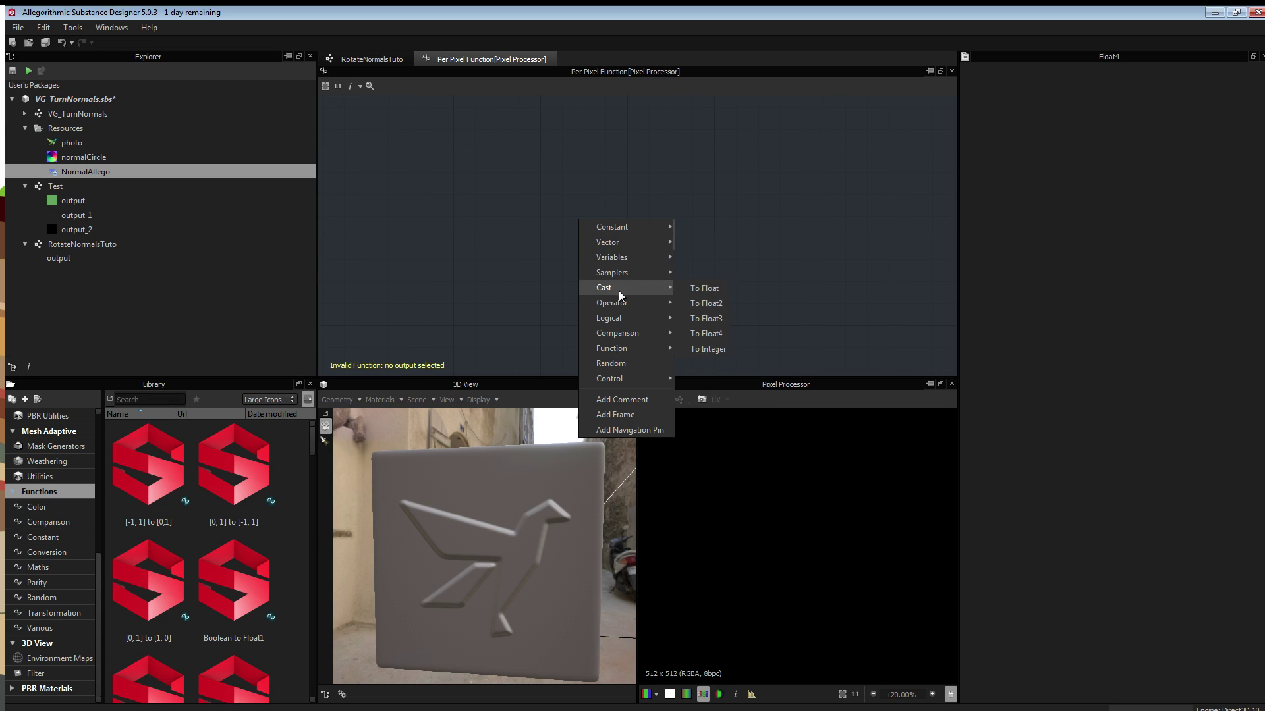
mouse_move(631, 252)
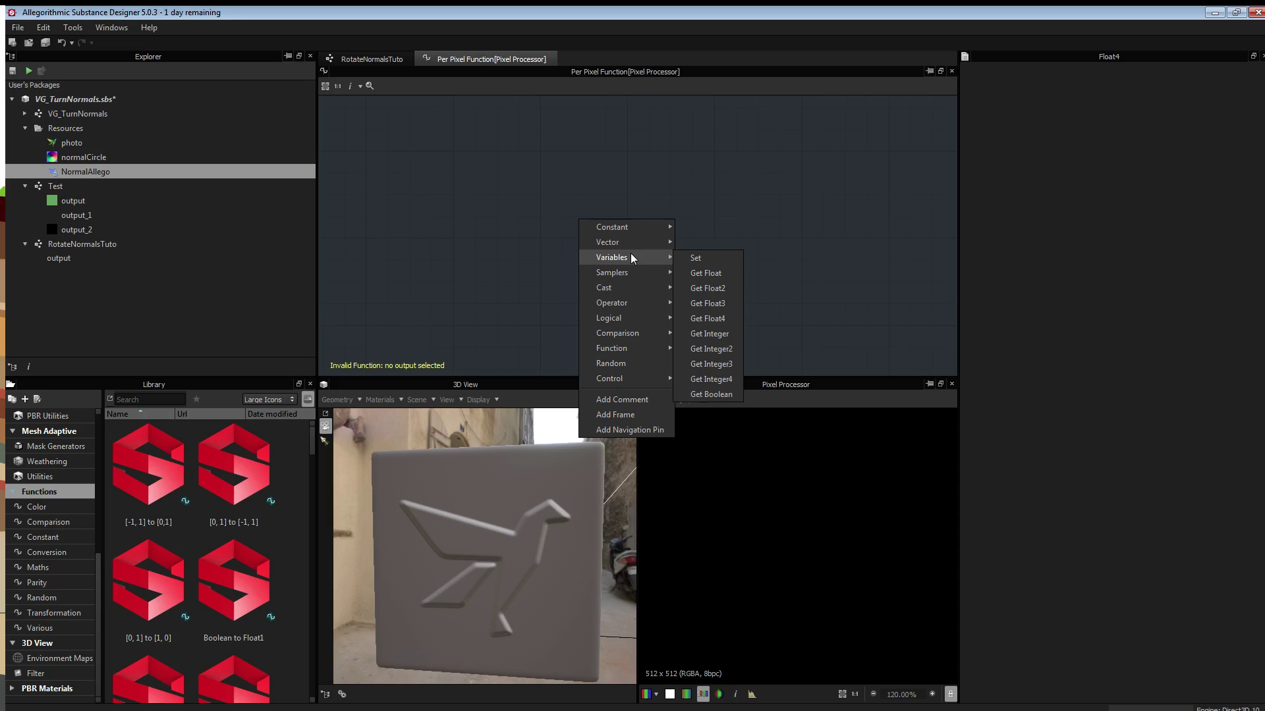
left_click(708, 288)
left_click_drag(585, 235, 483, 200)
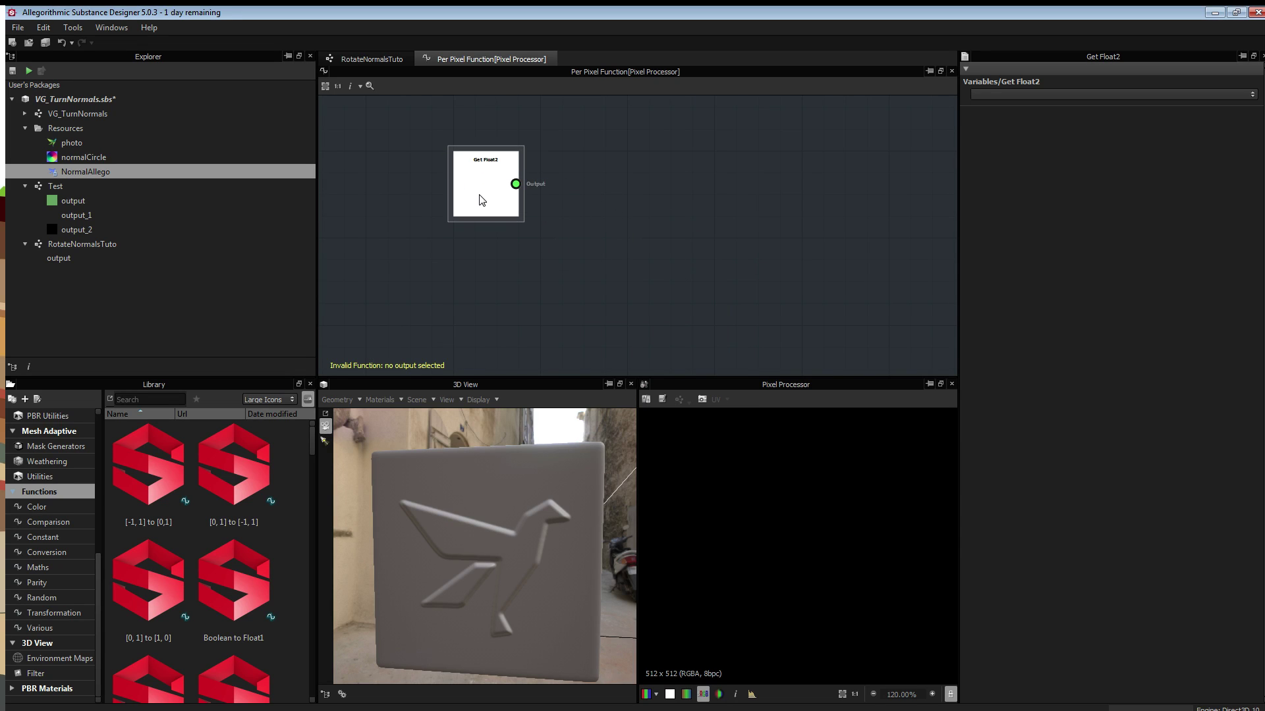
left_click(1253, 98)
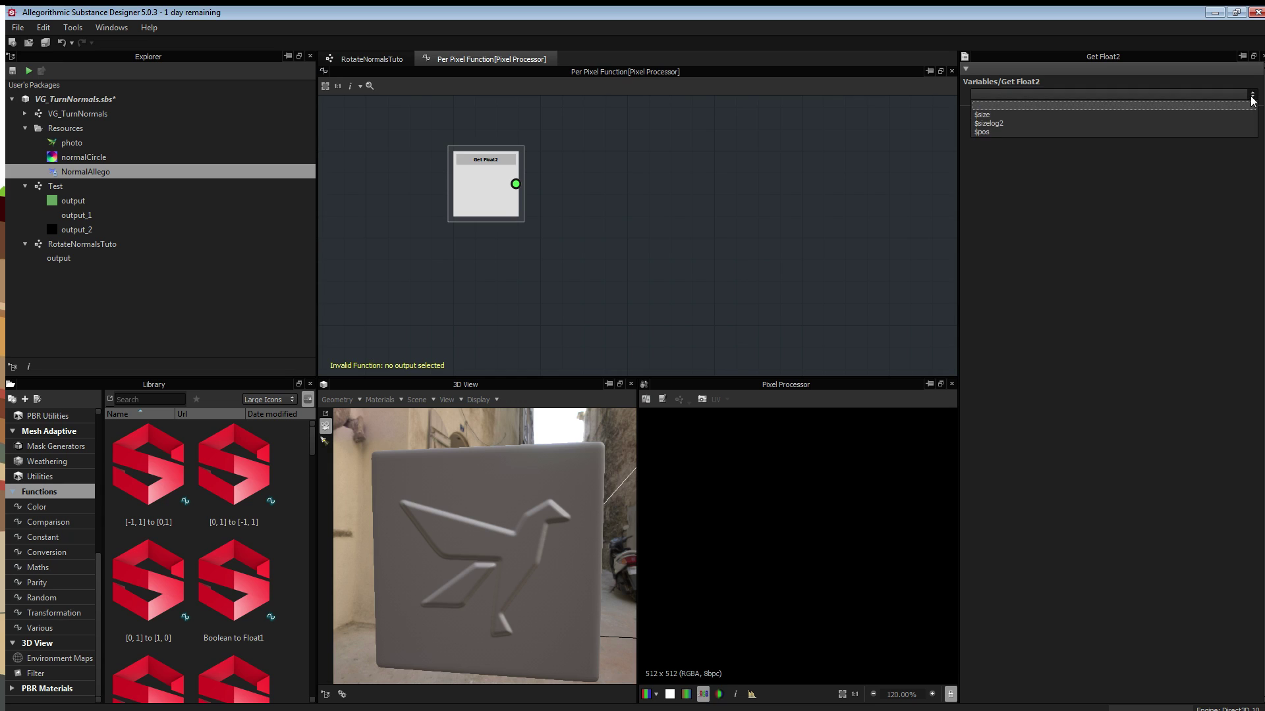
left_click(988, 131)
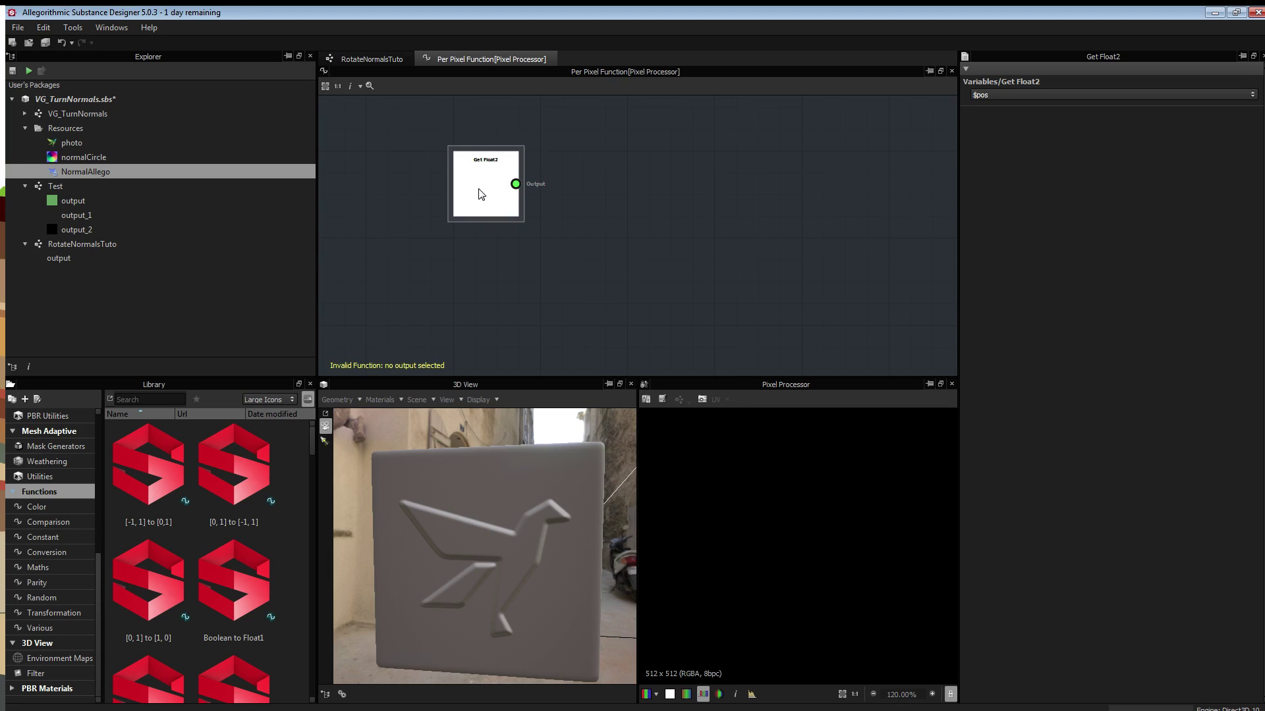
left_click_drag(481, 193, 483, 215)
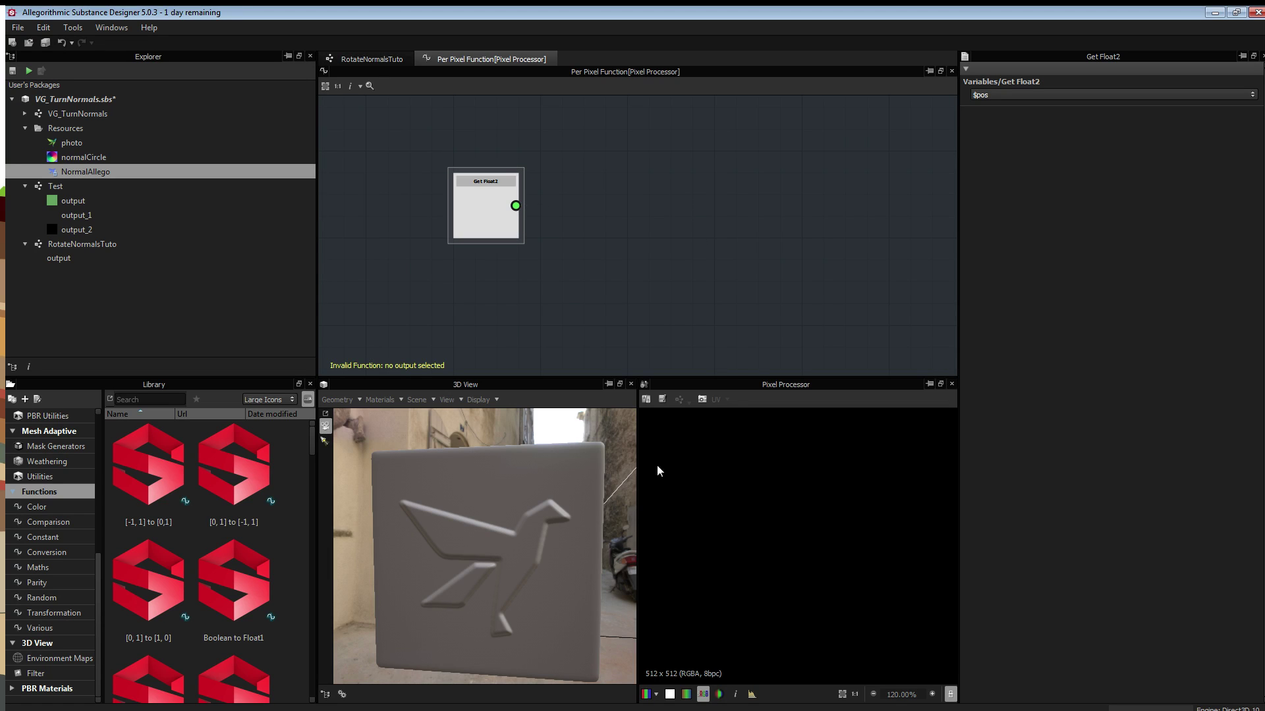
- Add a Sample Color node fed by the Get Float2 node, leaving a gap between the two
scroll(756, 486, "down", 5)
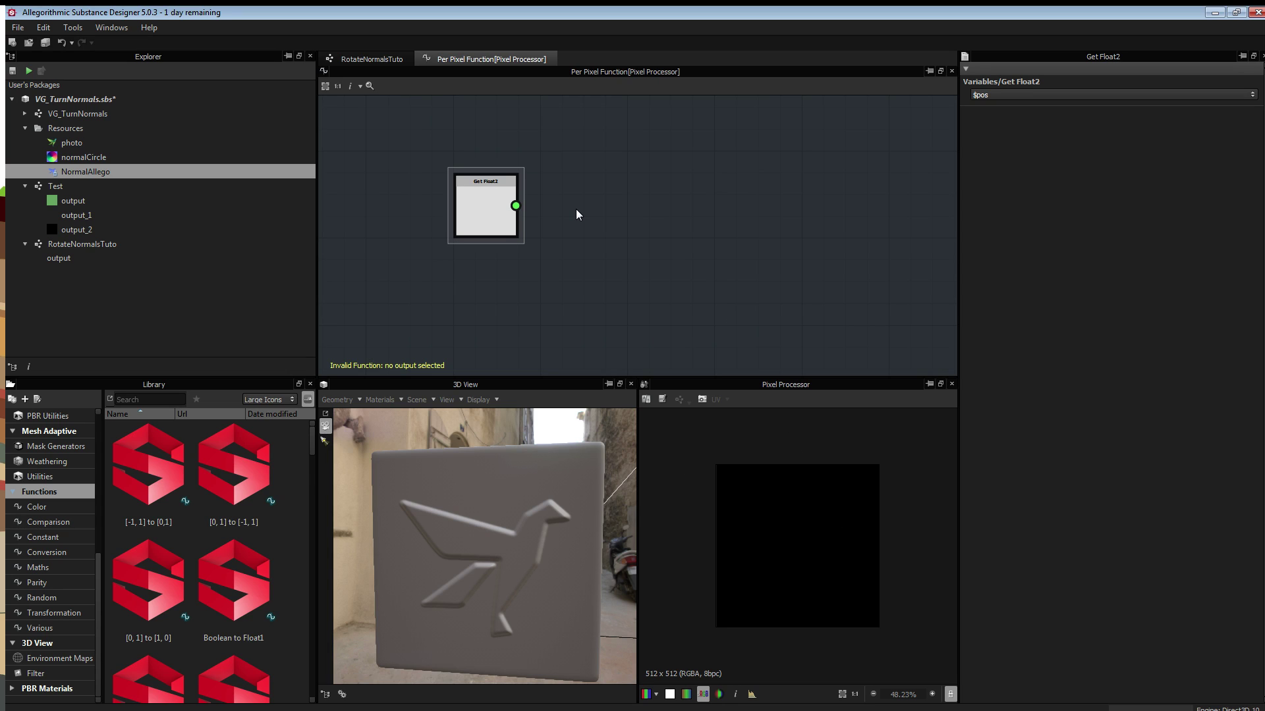
right_click(620, 212)
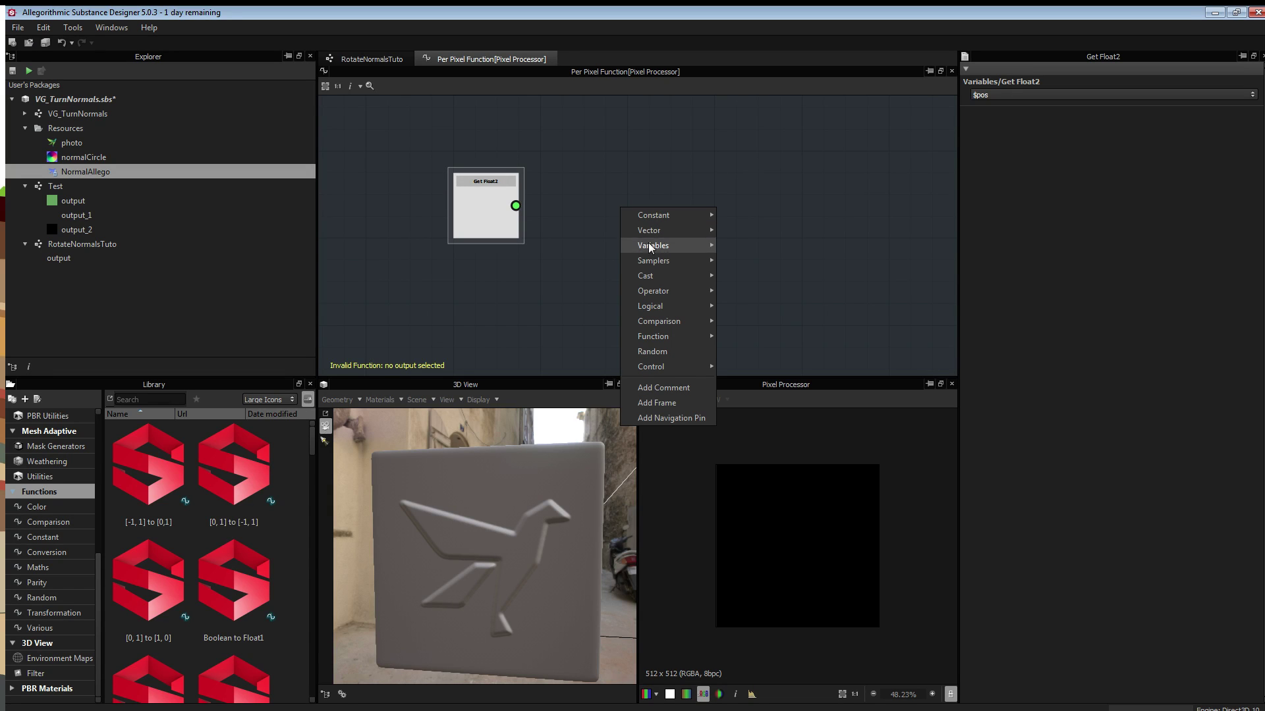
mouse_move(653, 260)
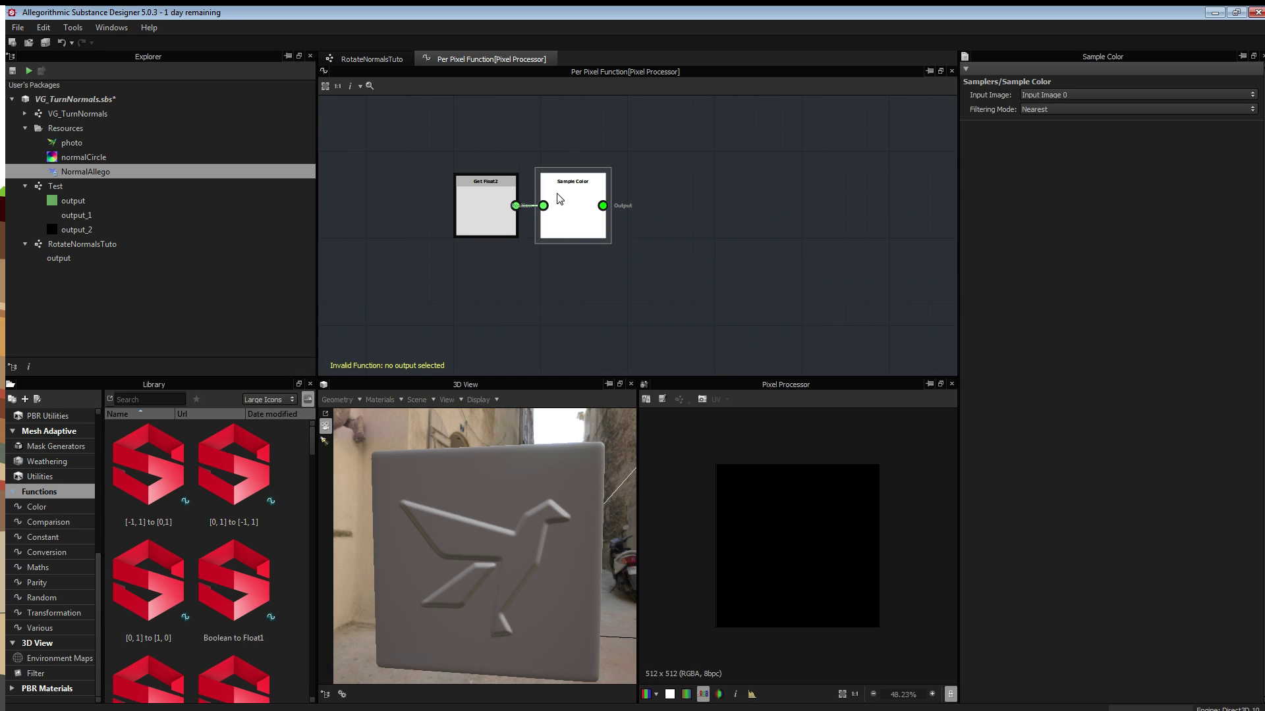
left_click_drag(573, 211, 638, 210)
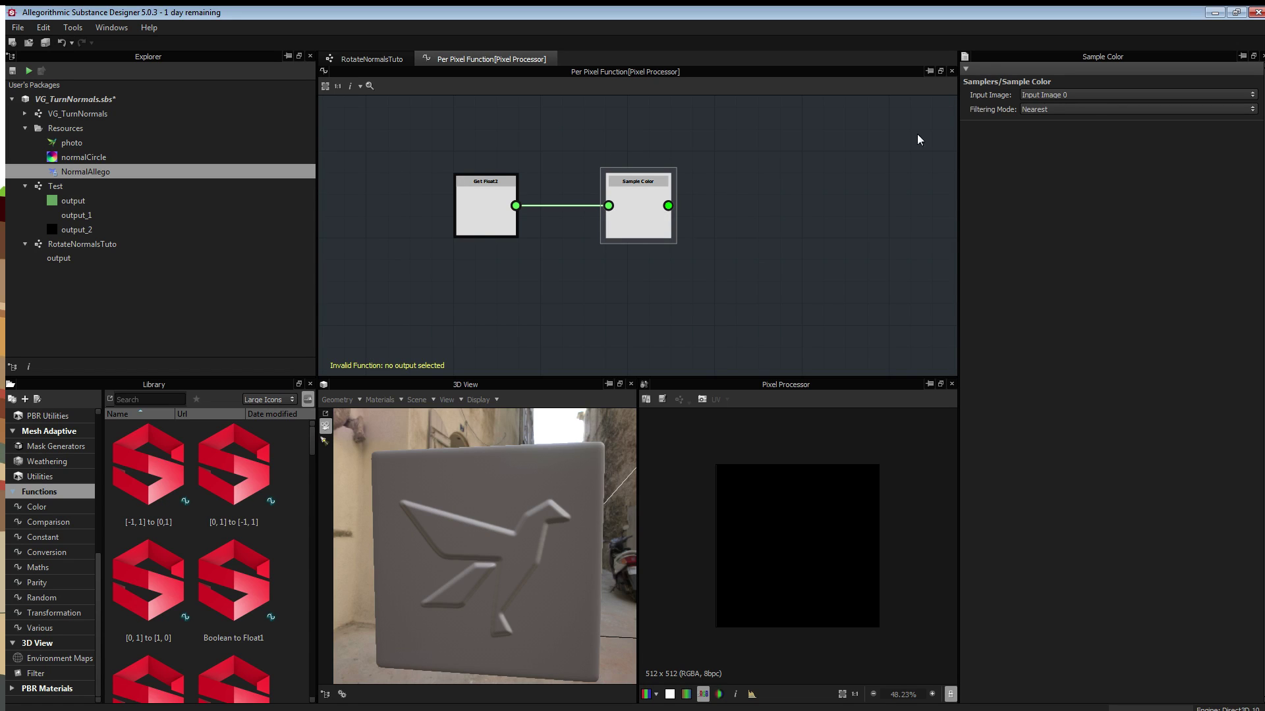
- Keep Input Image 0 as the Sample Color source and set its filtering mode to Bilinear
left_click(1104, 95)
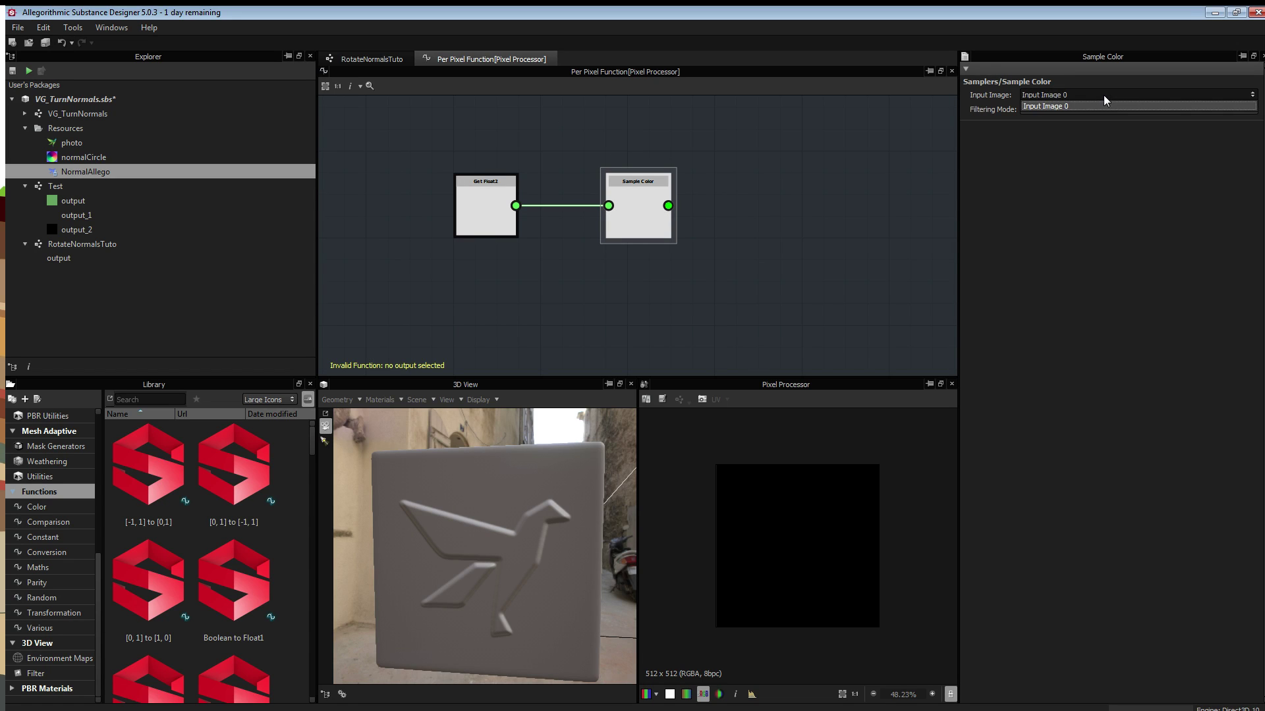
left_click(1104, 94)
left_click(1045, 109)
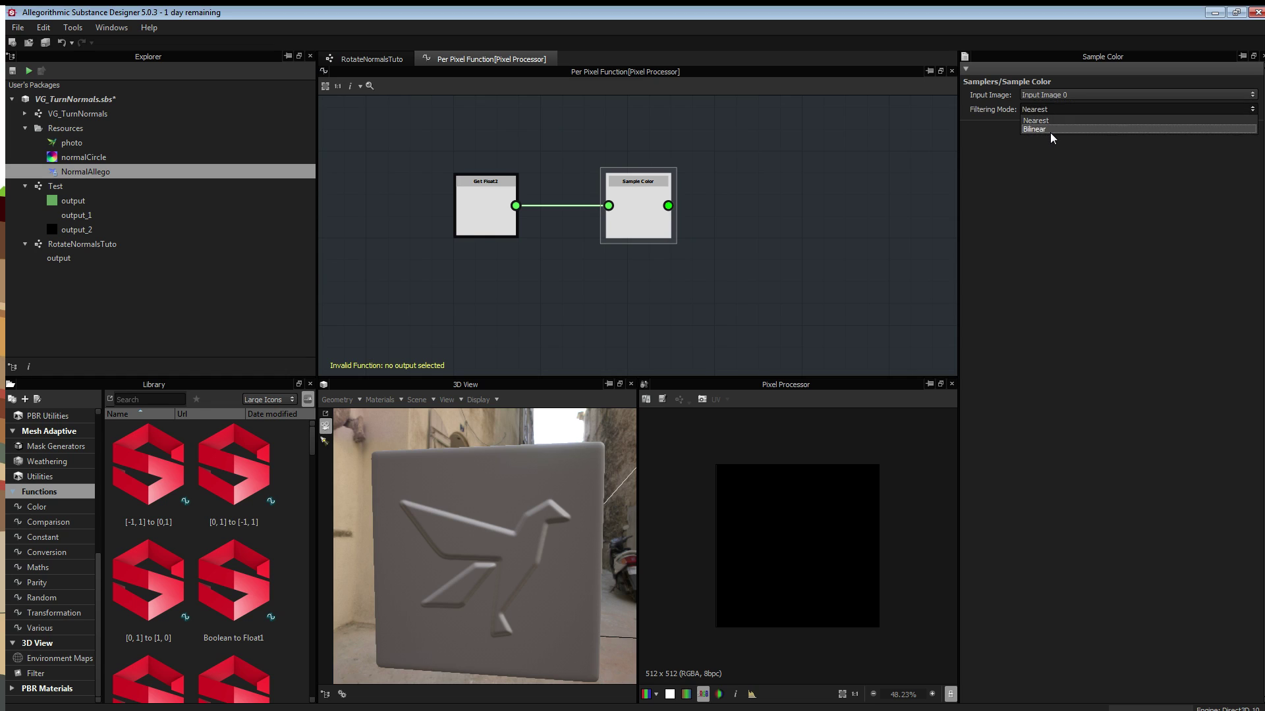
left_click(1053, 129)
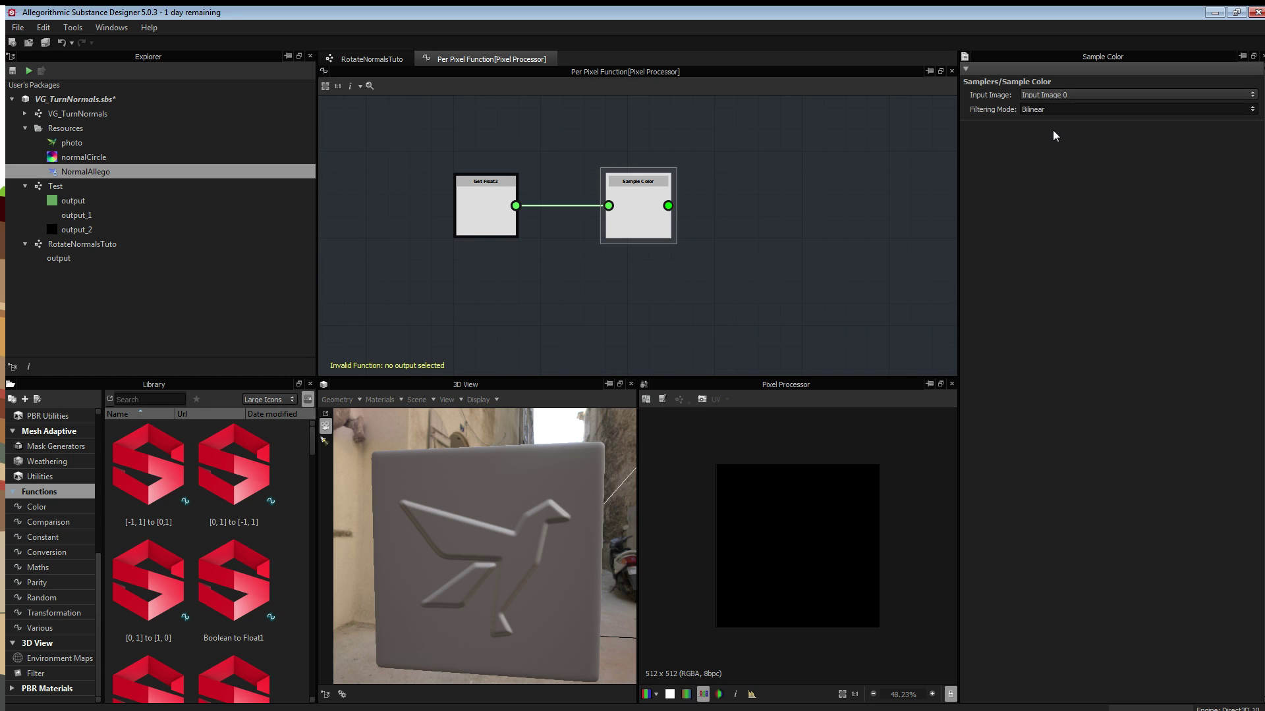
- Set the Sample Color node as the output node of the per-pixel function
right_click(643, 200)
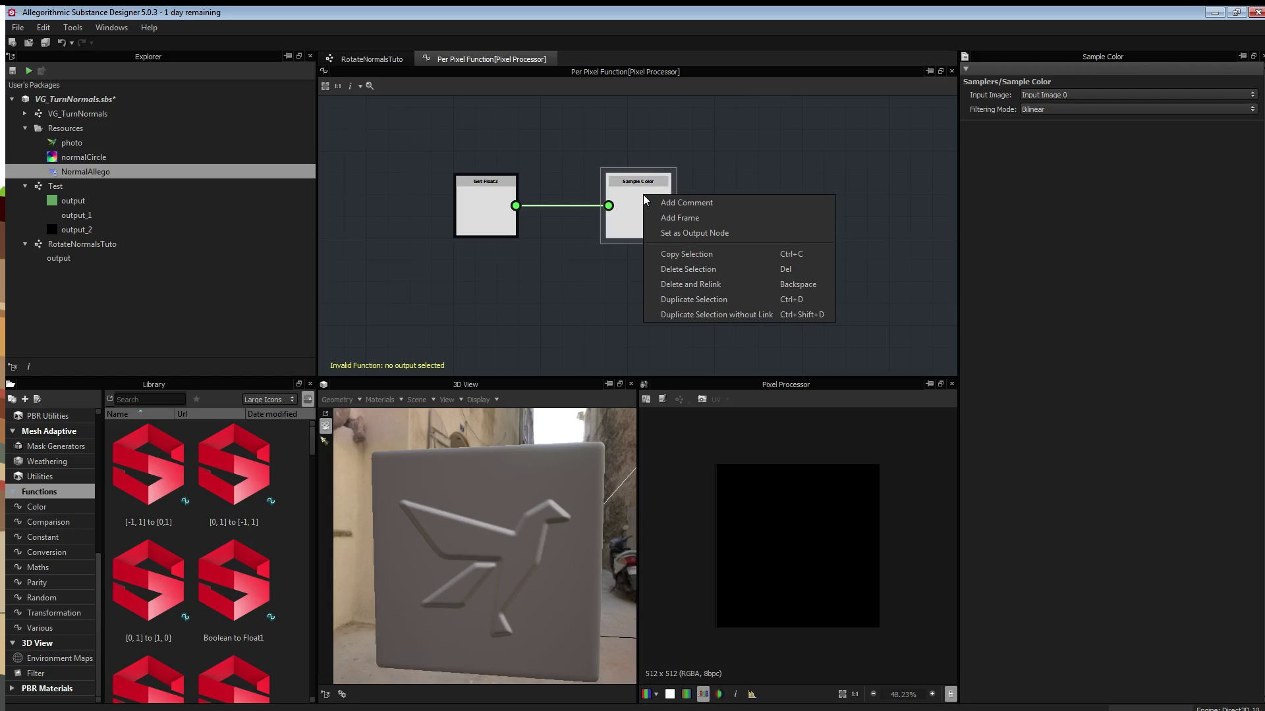
left_click(683, 233)
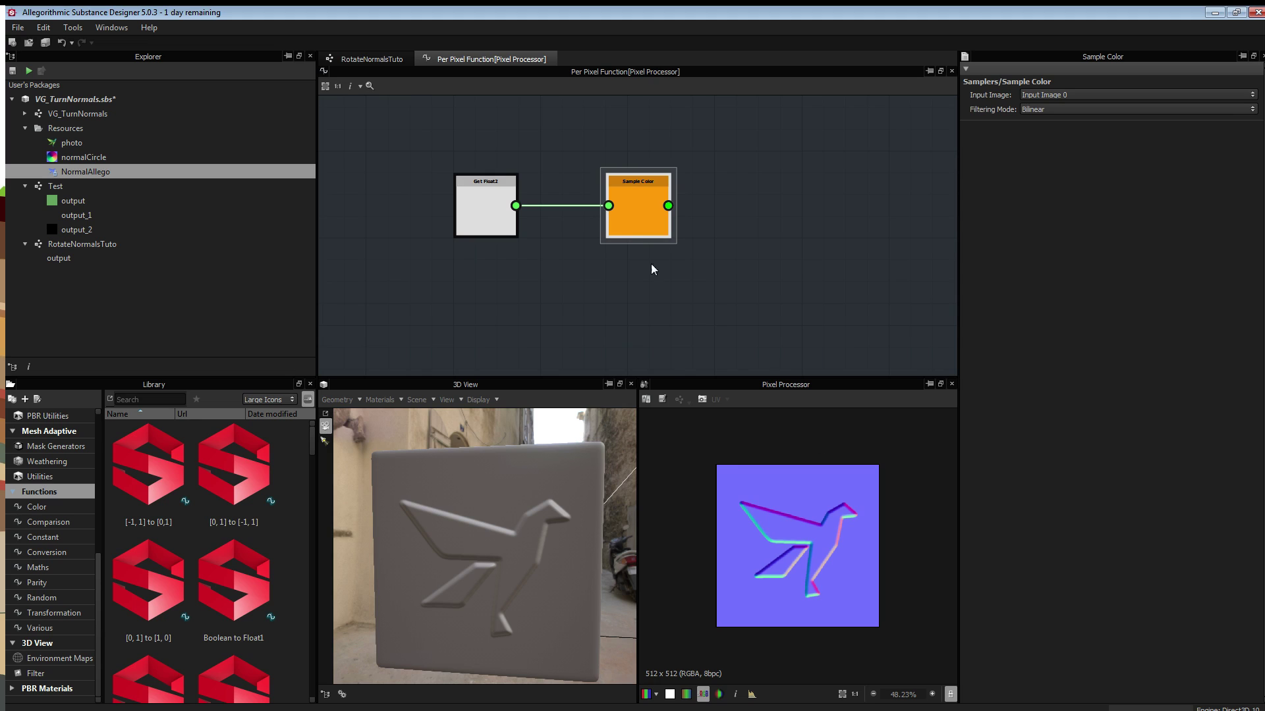
right_click(635, 207)
left_click(800, 170)
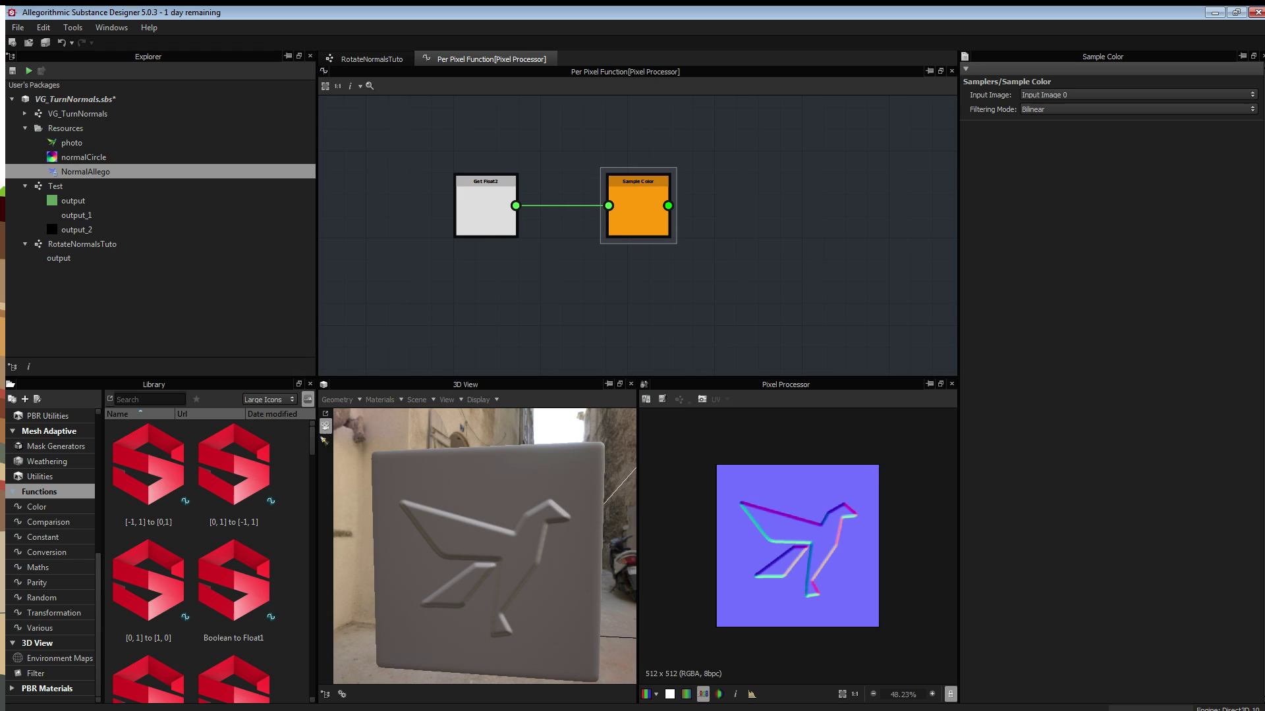
middle_click_drag(375, 249, 409, 268)
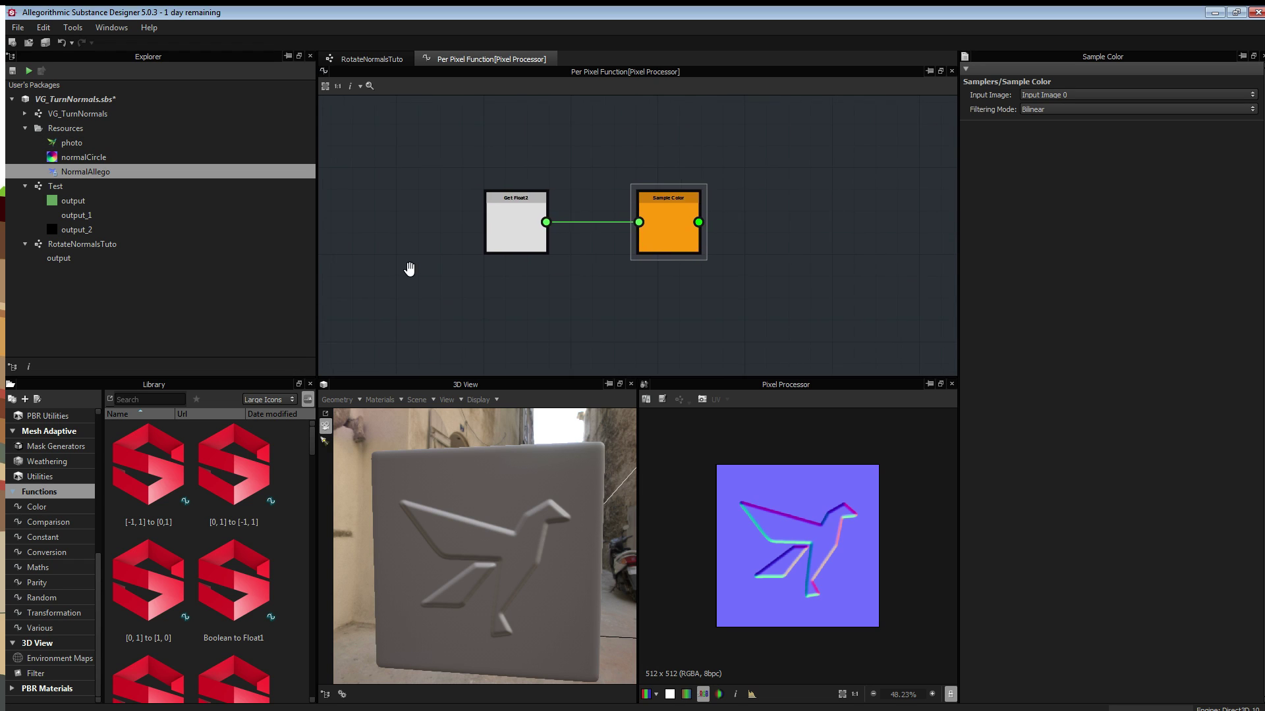
scroll(428, 270, "up", 3)
middle_click_drag(692, 274, 635, 296)
scroll(632, 293, "down", 1)
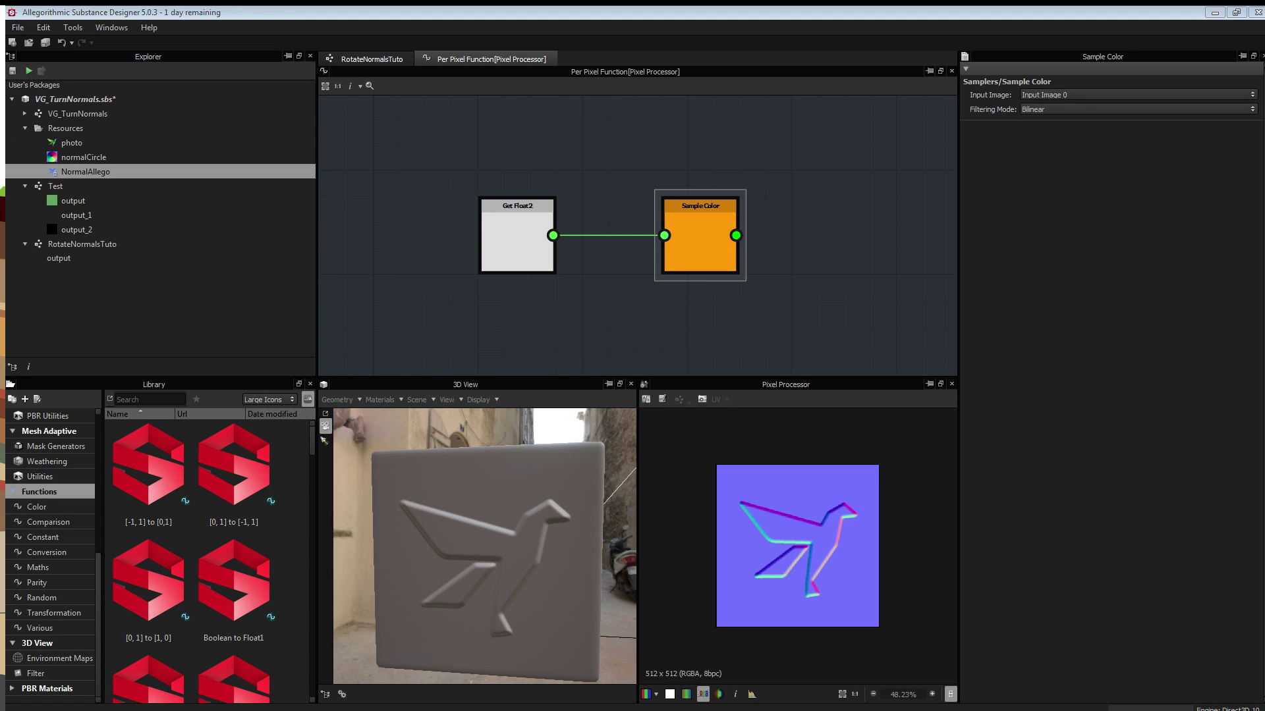
- Add a Float1 input parameter to the RotateNormalsTuto graph and set its identifier to rotation
left_click(372, 58)
left_click(679, 181)
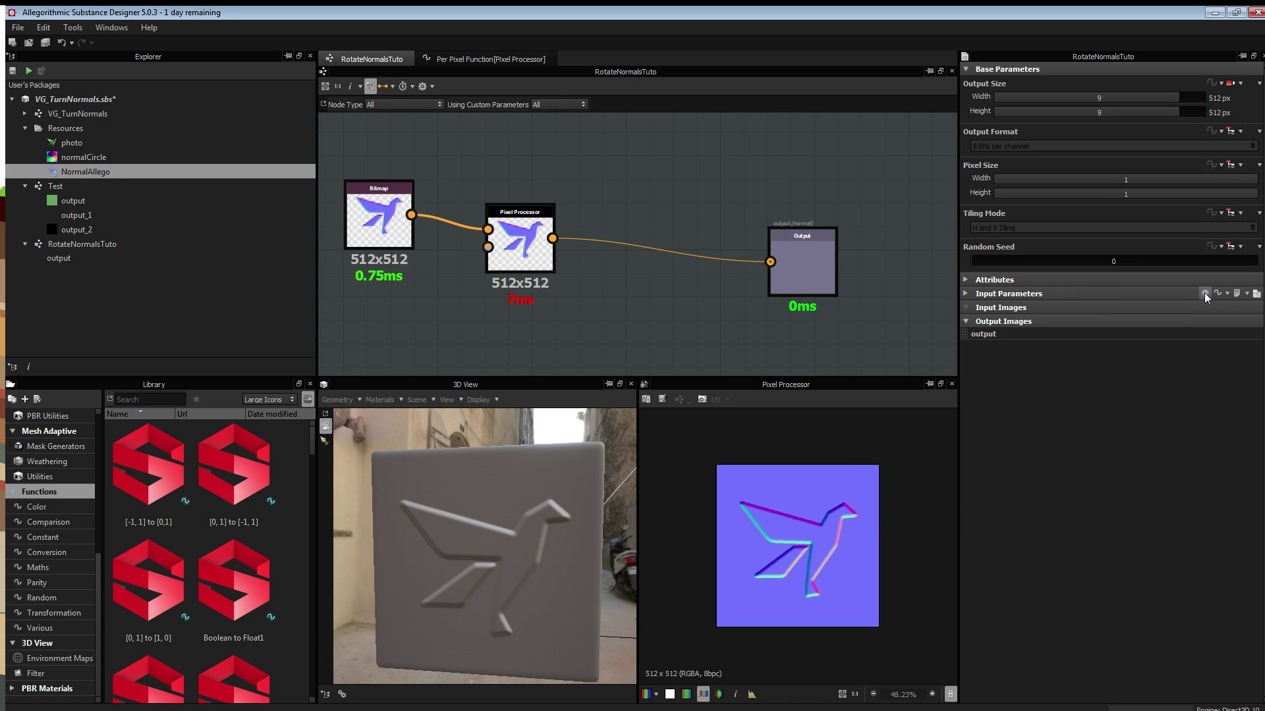
left_click(965, 293)
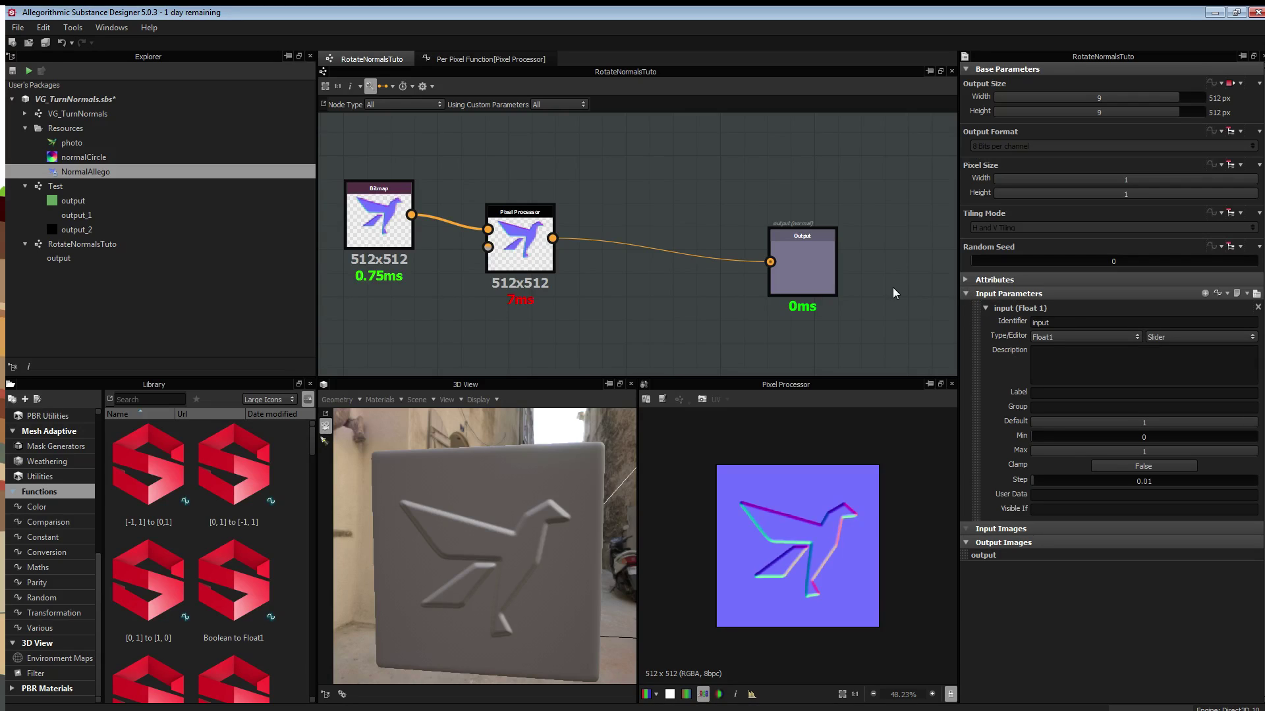
double_click(1048, 324)
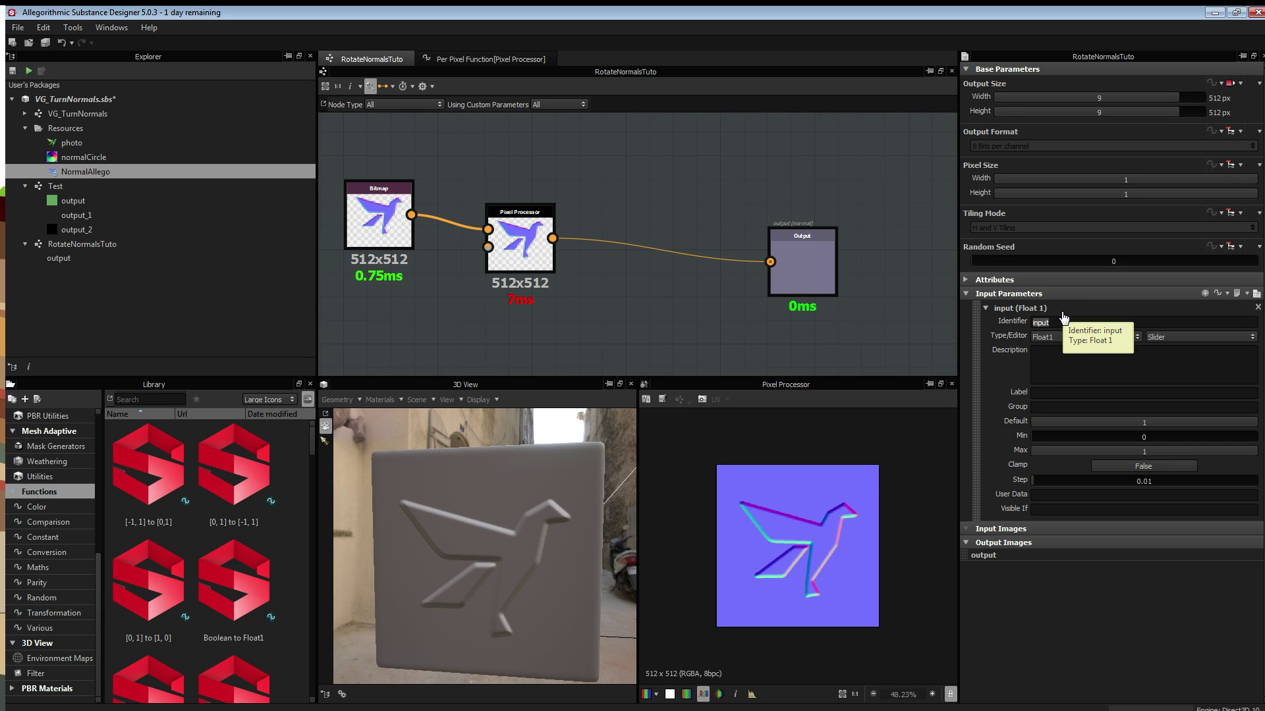
type("rotation")
- Label the rotation input parameter Rotation and set its default value to 0
double_click(1048, 323)
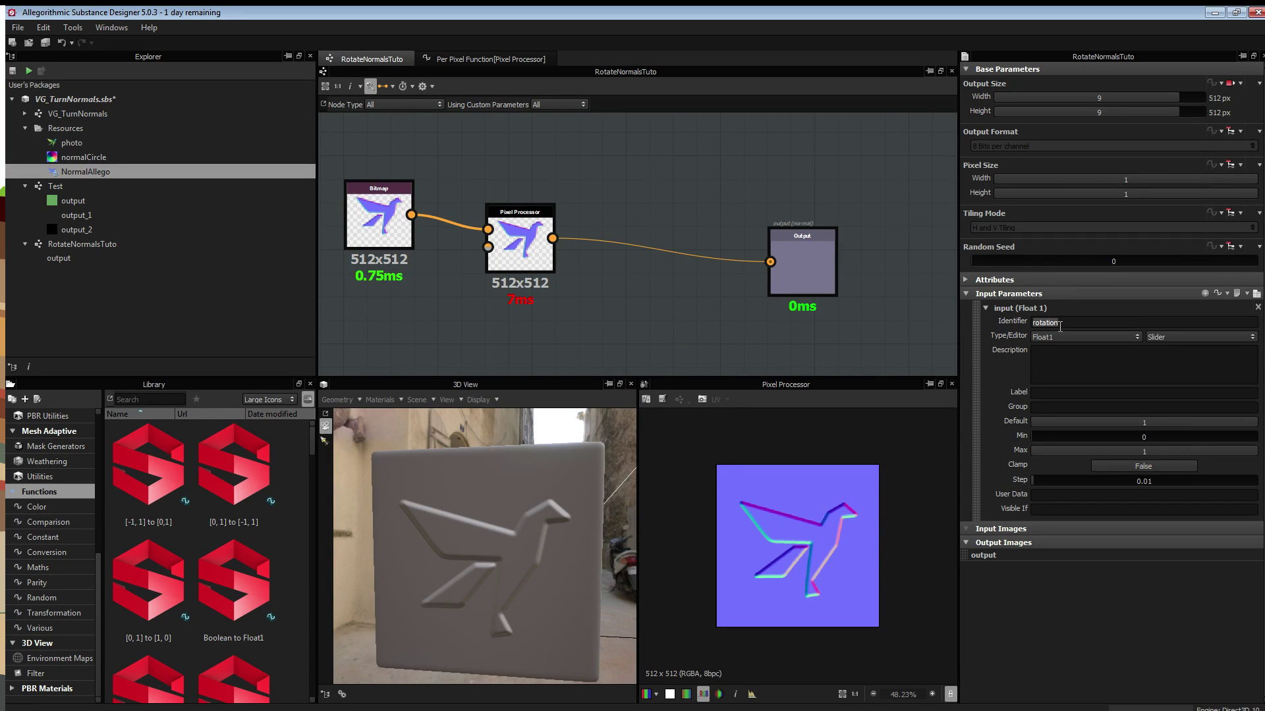
left_click(1052, 393)
double_click(1144, 421)
type("0")
key("Return")
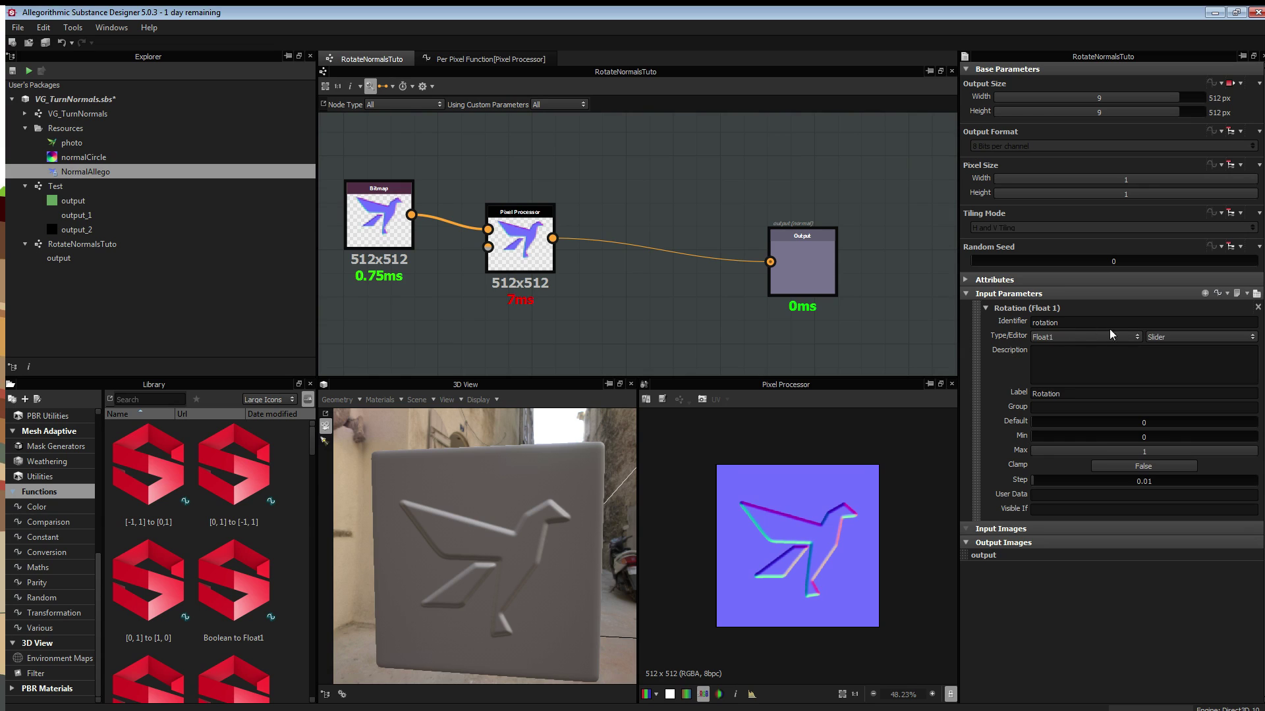
- Set the Rotation parameter's editor to Angle and check its turns and degrees control in the parameter preview
left_click(1249, 337)
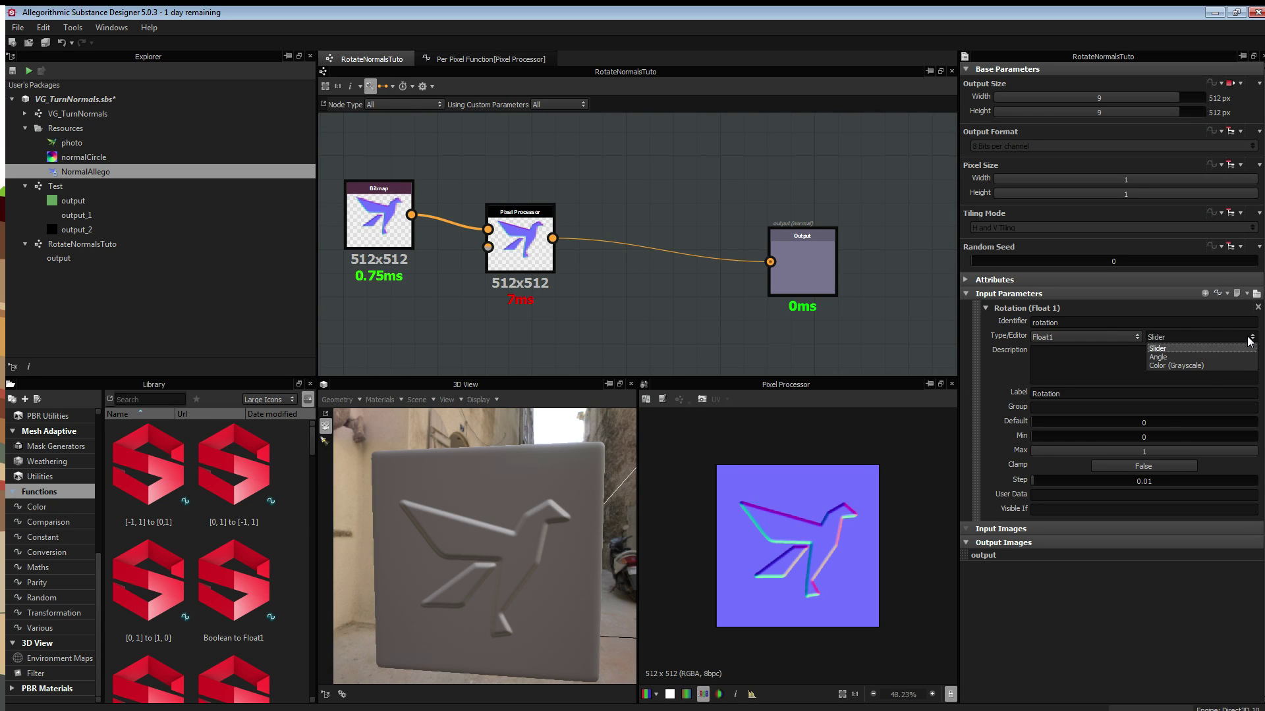
left_click(1189, 357)
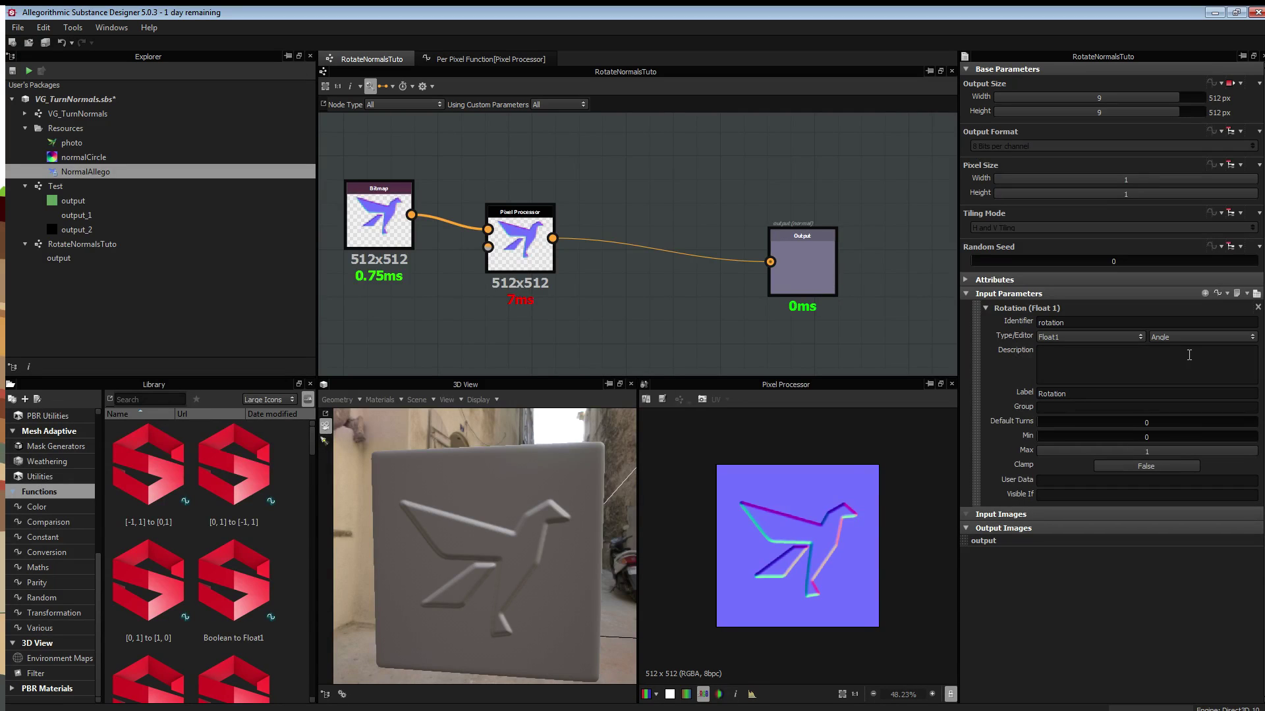
left_click(1256, 293)
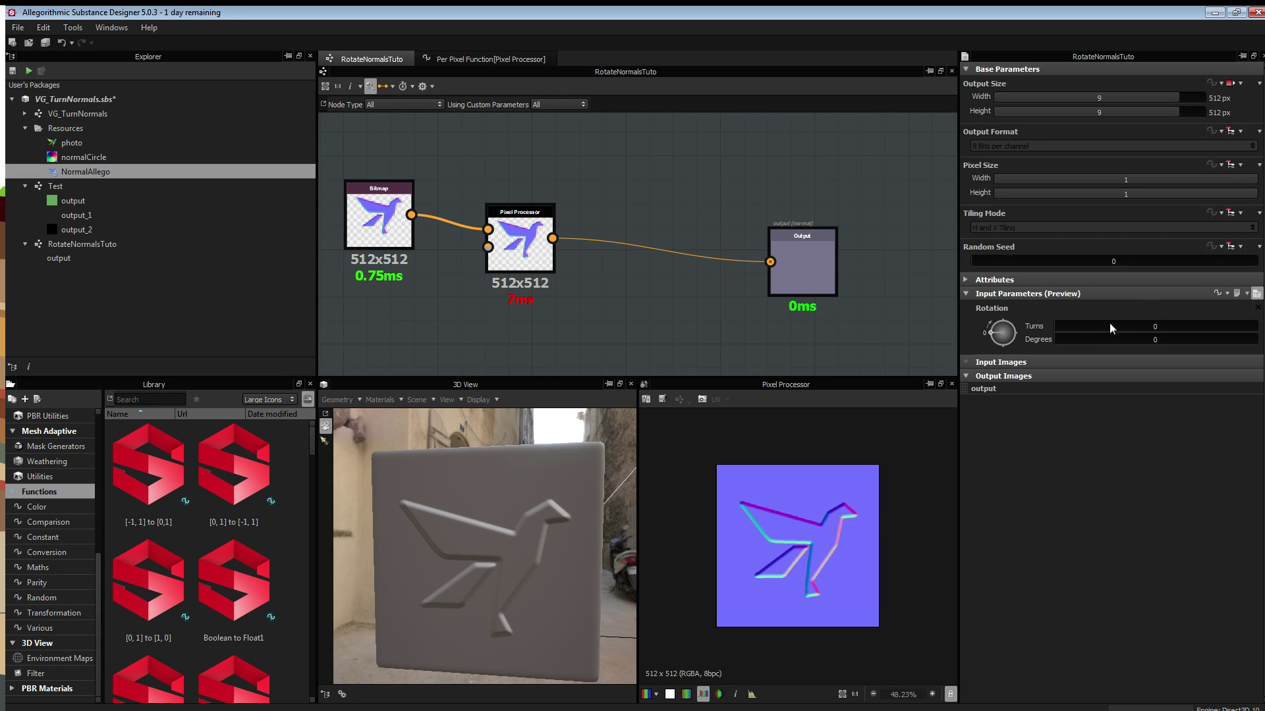
mouse_move(1058, 326)
left_mouse_down()
mouse_move(1262, 332)
mouse_move(1041, 323)
left_mouse_up()
mouse_move(1057, 338)
left_mouse_down()
mouse_move(1180, 340)
mouse_move(1052, 336)
left_mouse_up()
left_click(1219, 293)
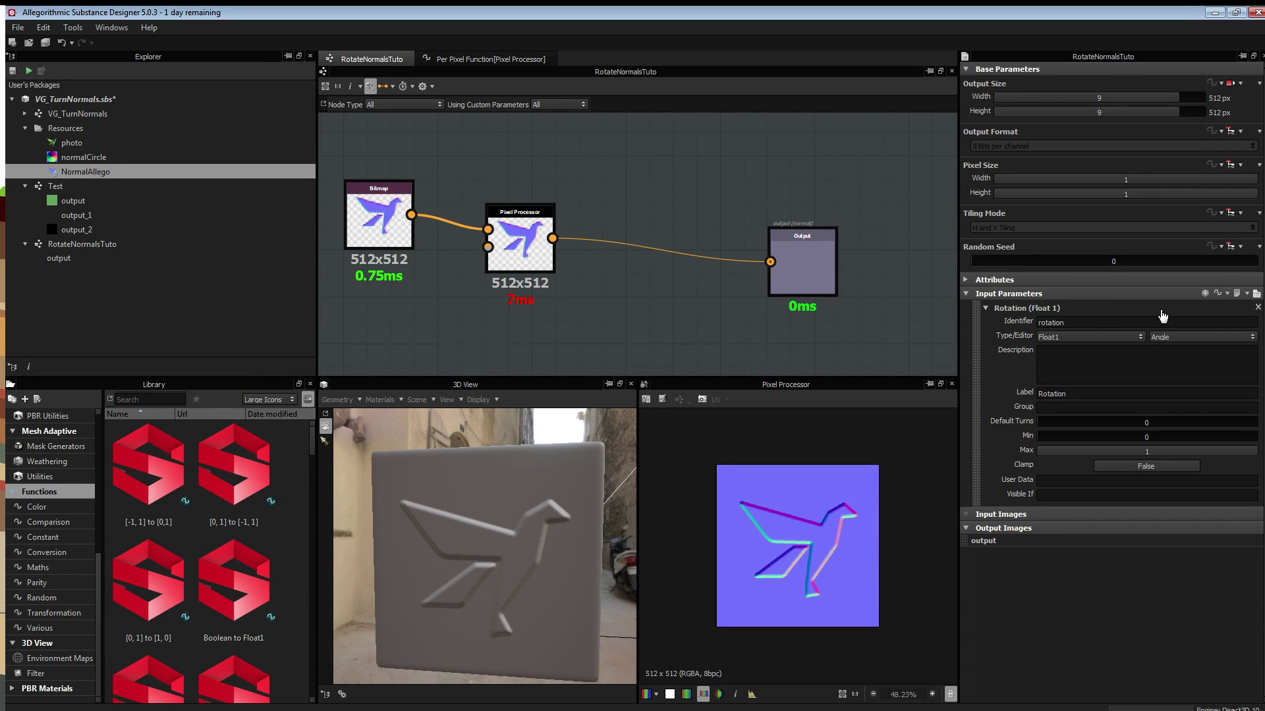
- Return to the per-pixel function and add a Get Float variable node that reads rotation
left_click(501, 59)
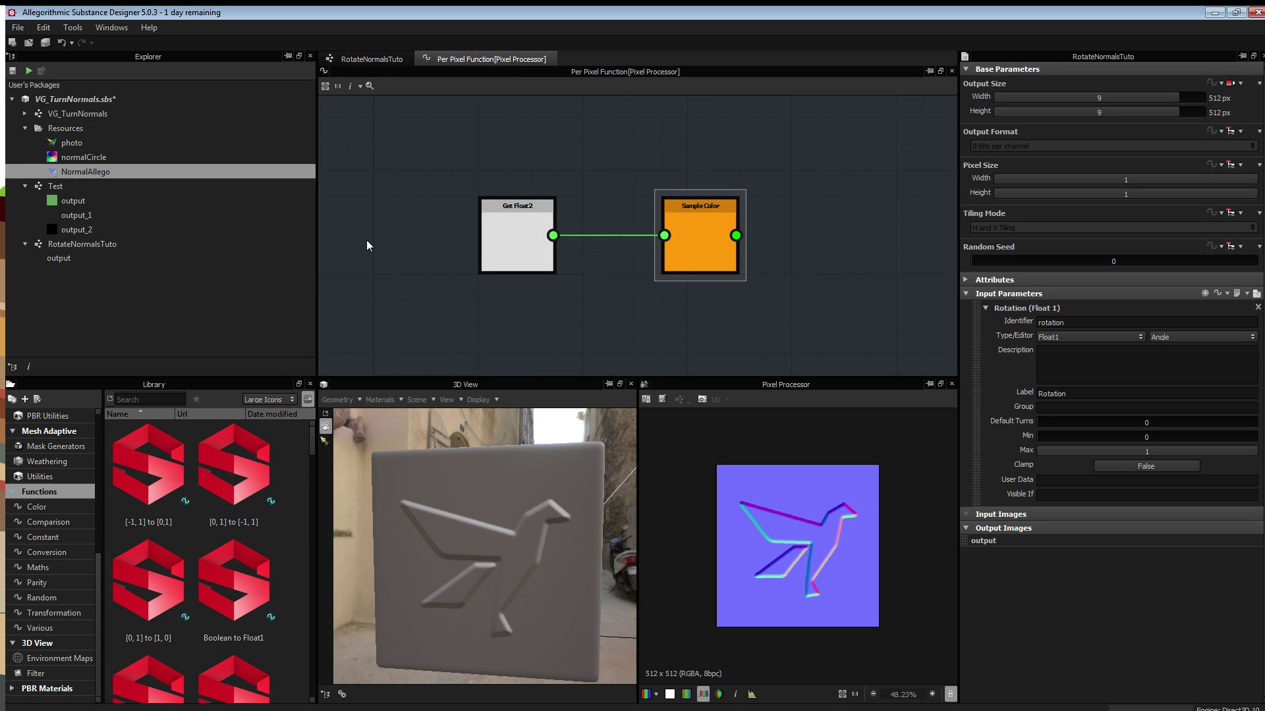
right_click(487, 291)
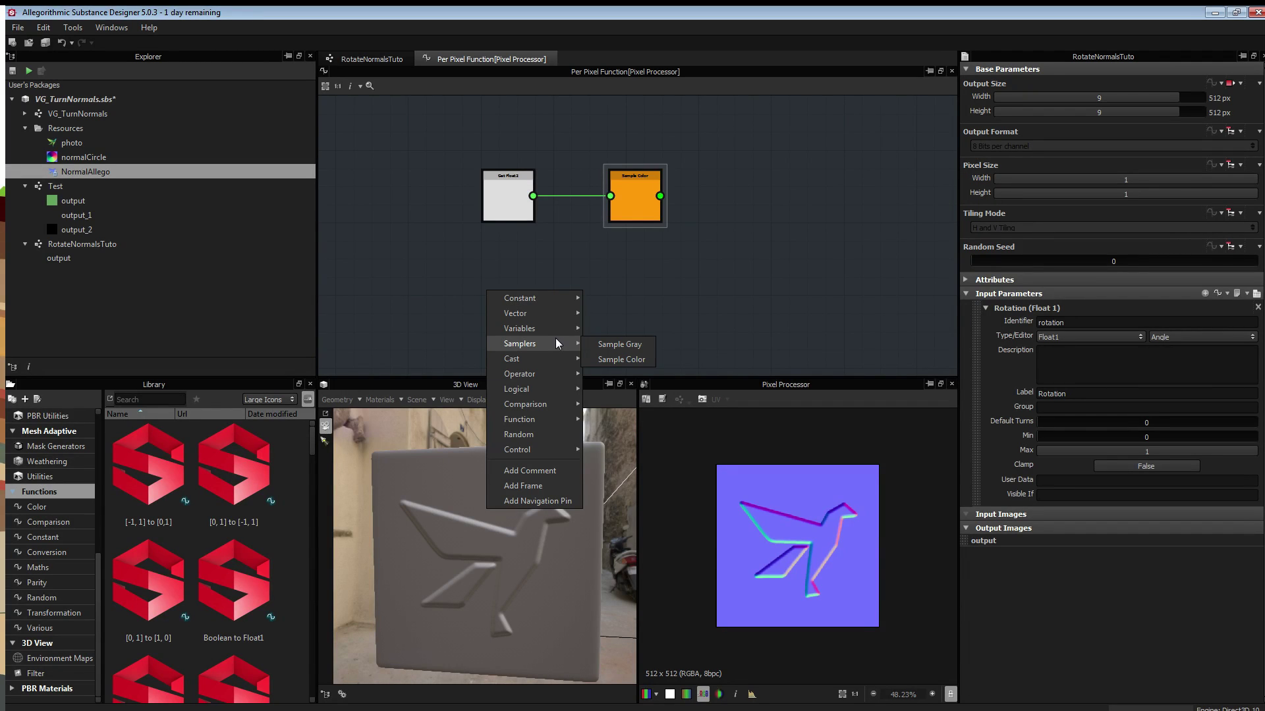
mouse_move(558, 333)
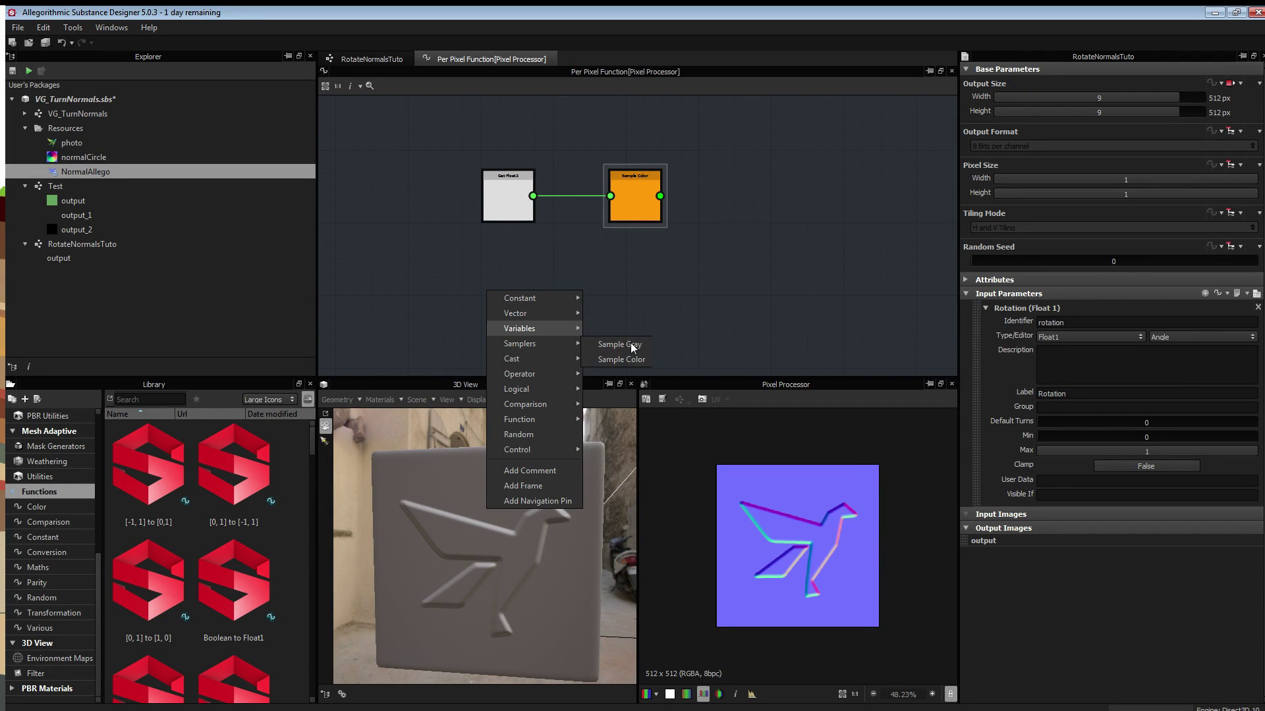
left_click(631, 343)
left_click(1028, 94)
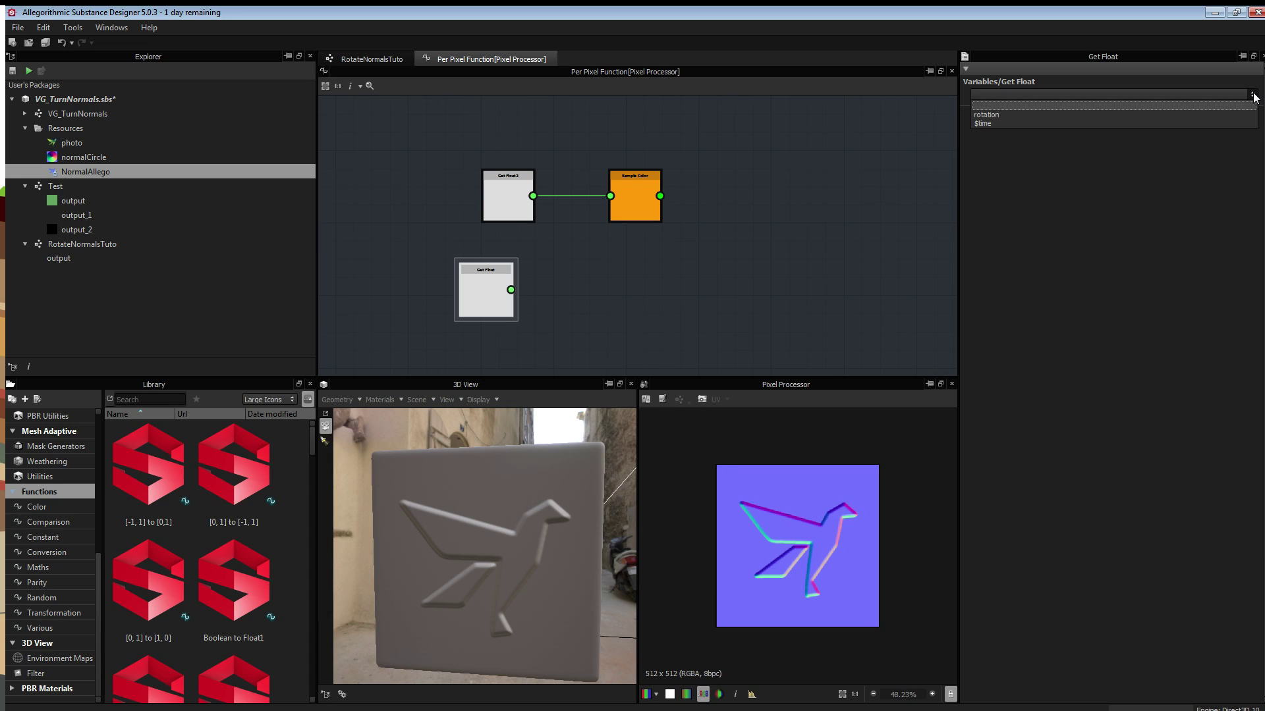
left_click(992, 114)
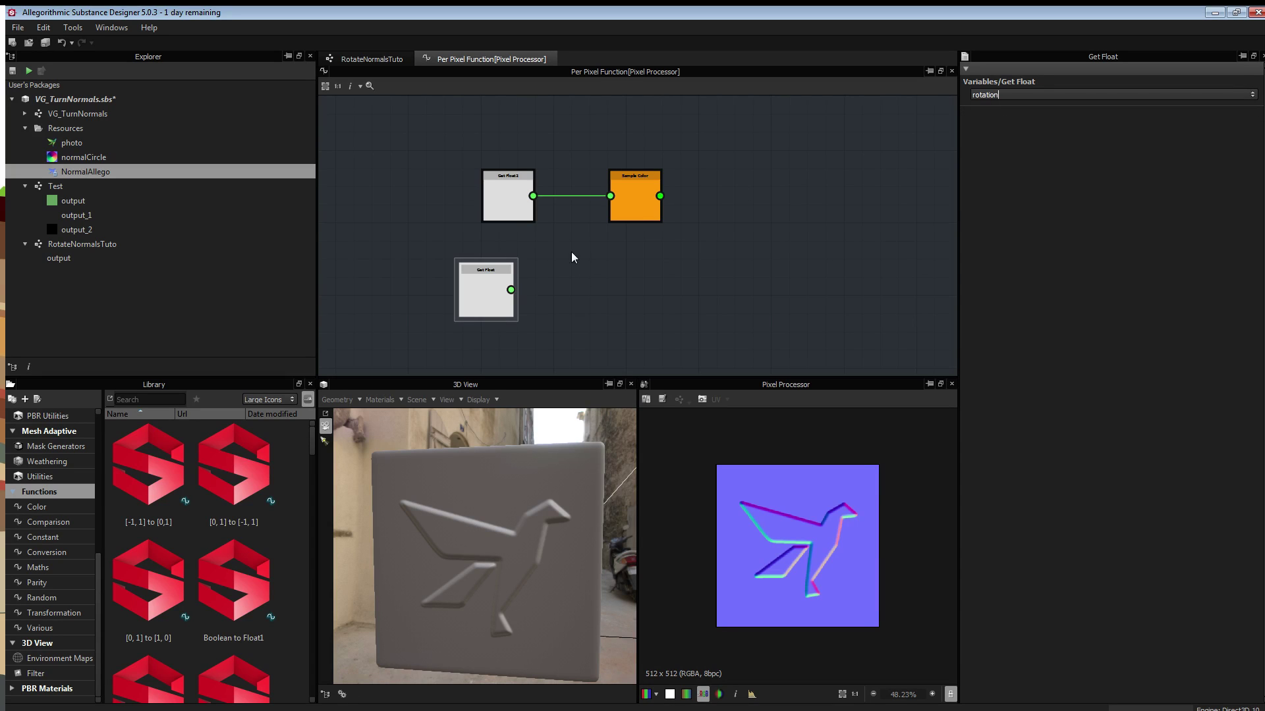
- Place the rotation Get Float node directly above the Sample Color node, leaving free graph space beside them
left_click_drag(493, 288, 466, 257)
middle_click_drag(562, 237, 601, 330)
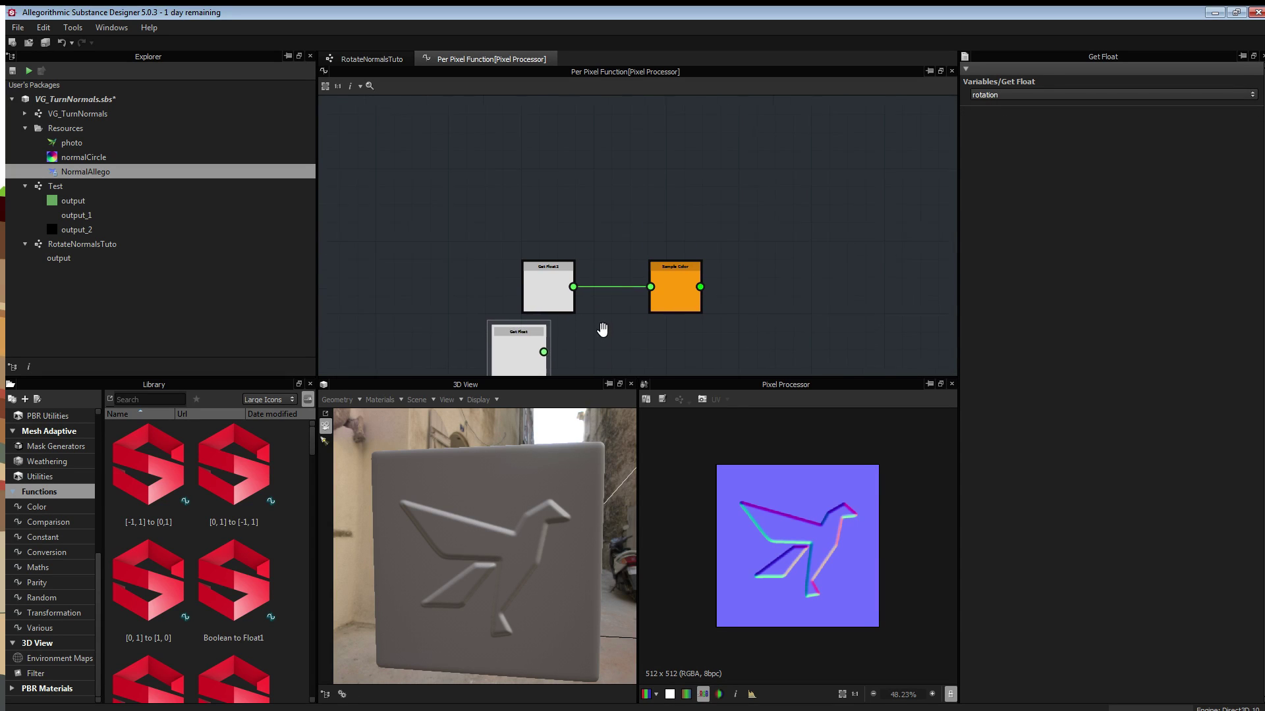
left_click_drag(514, 351, 545, 165)
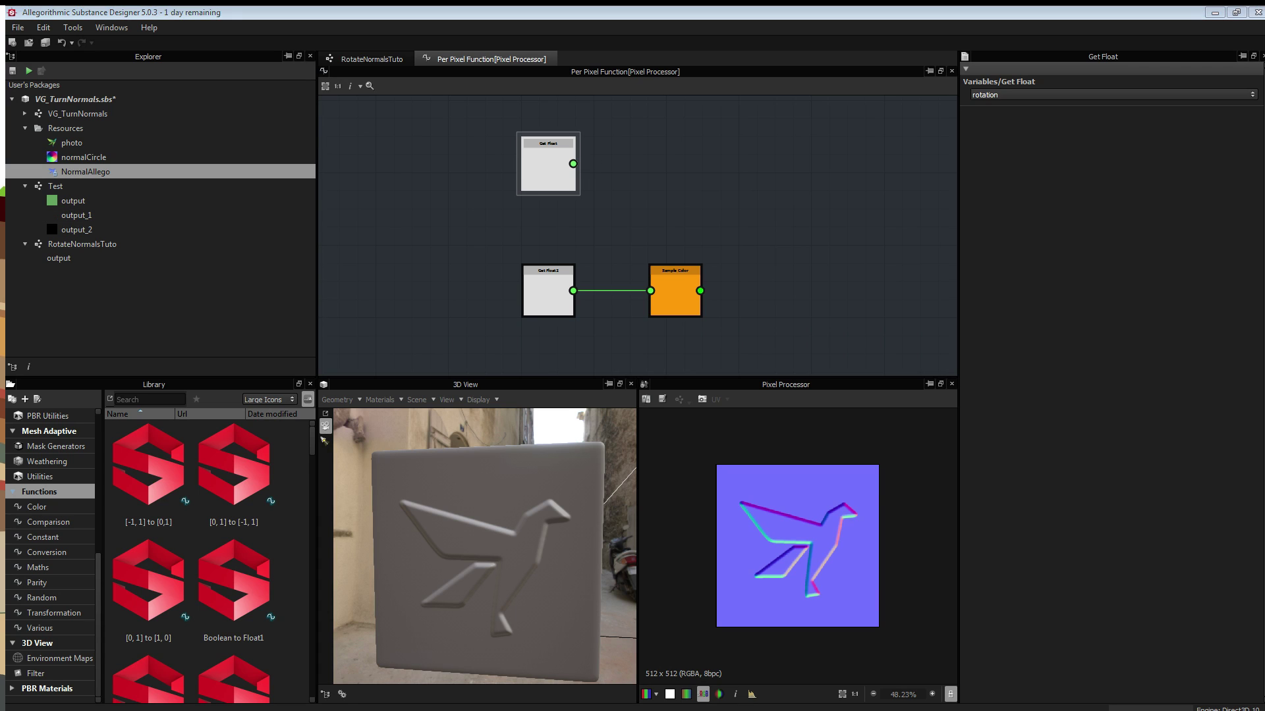
middle_click_drag(512, 197, 594, 207)
scroll(573, 184, "down", 1)
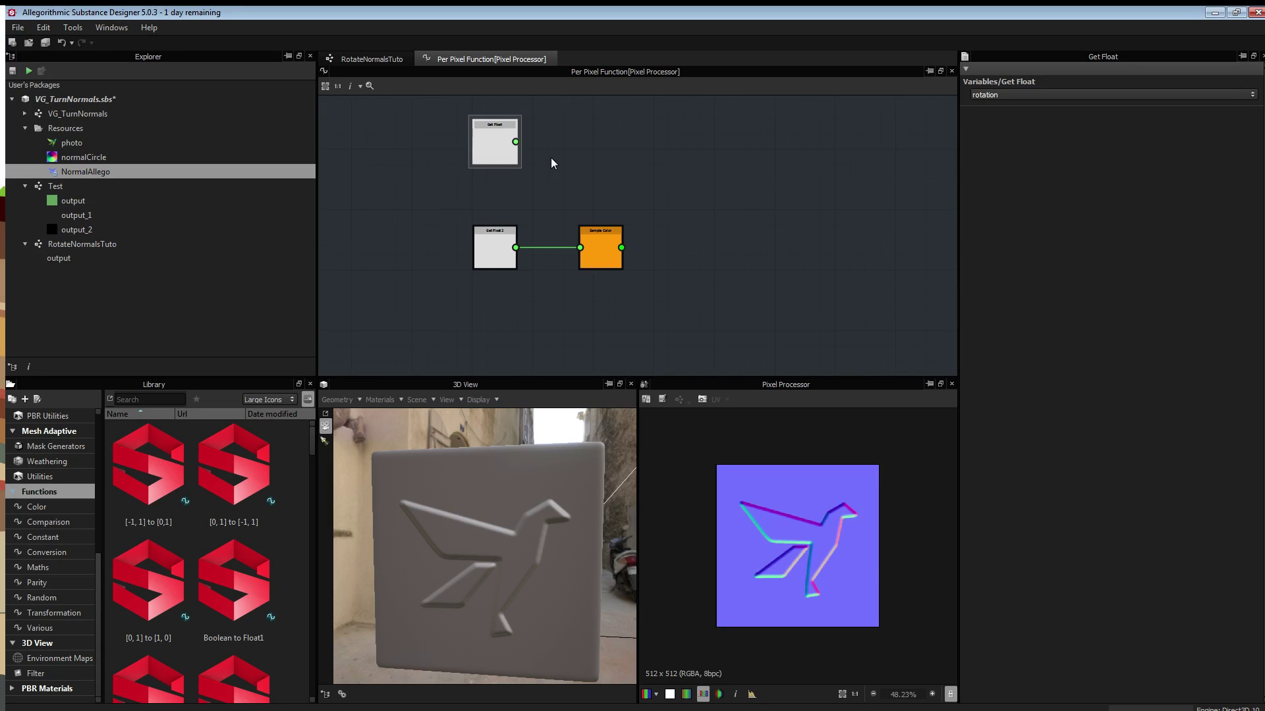
middle_click_drag(551, 157, 567, 223)
scroll(632, 250, "down", 1)
middle_click_drag(632, 251, 551, 218)
scroll(662, 234, "down", 1)
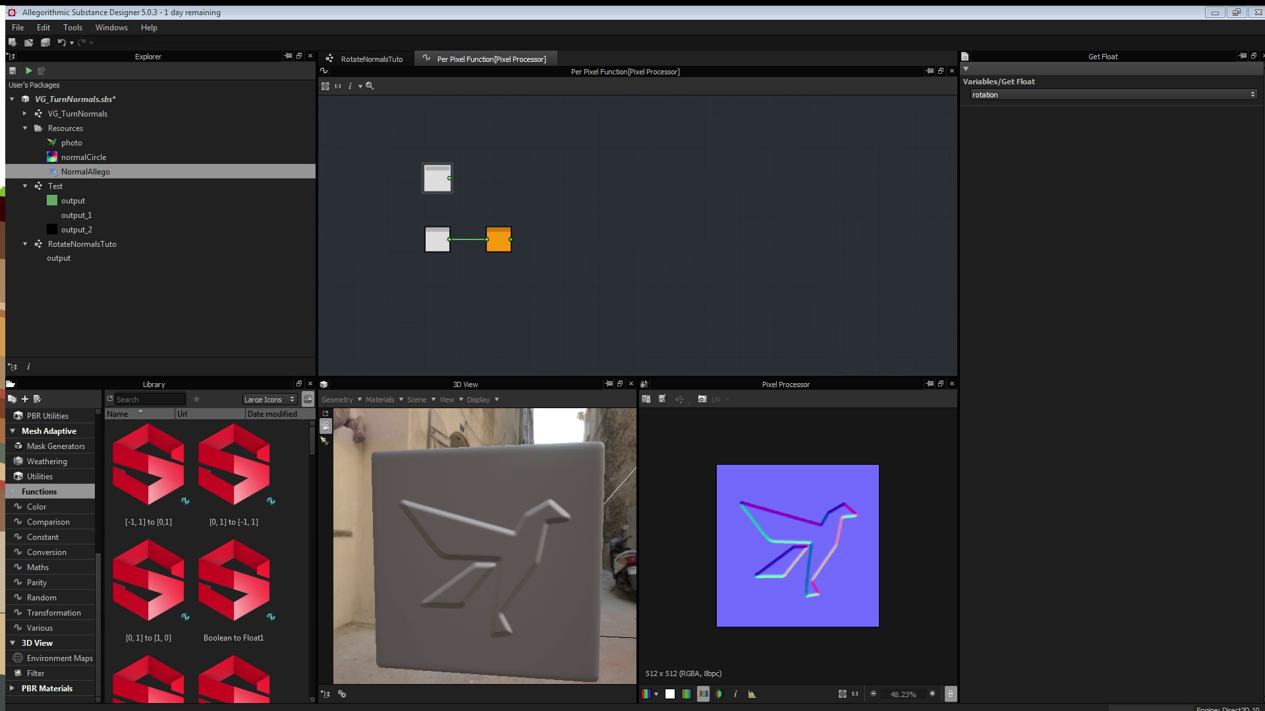
left_click(436, 183)
left_click_drag(436, 184, 504, 183)
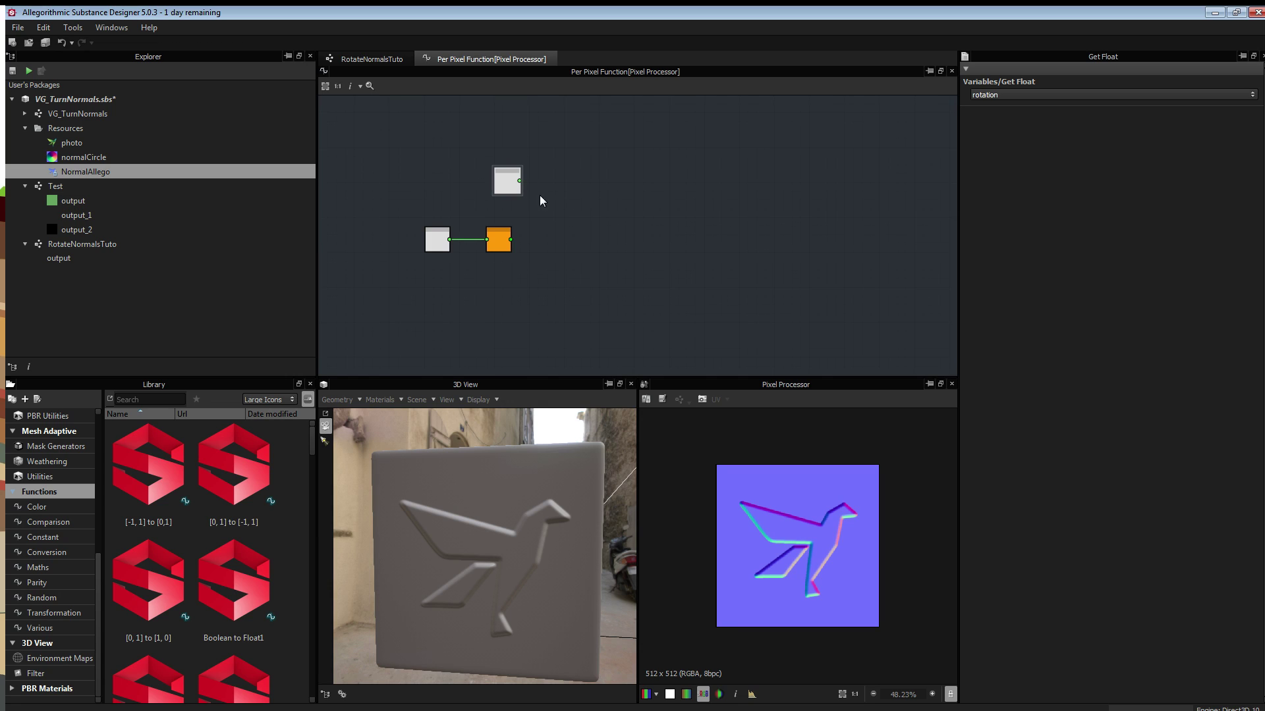
left_click_drag(508, 181, 500, 188)
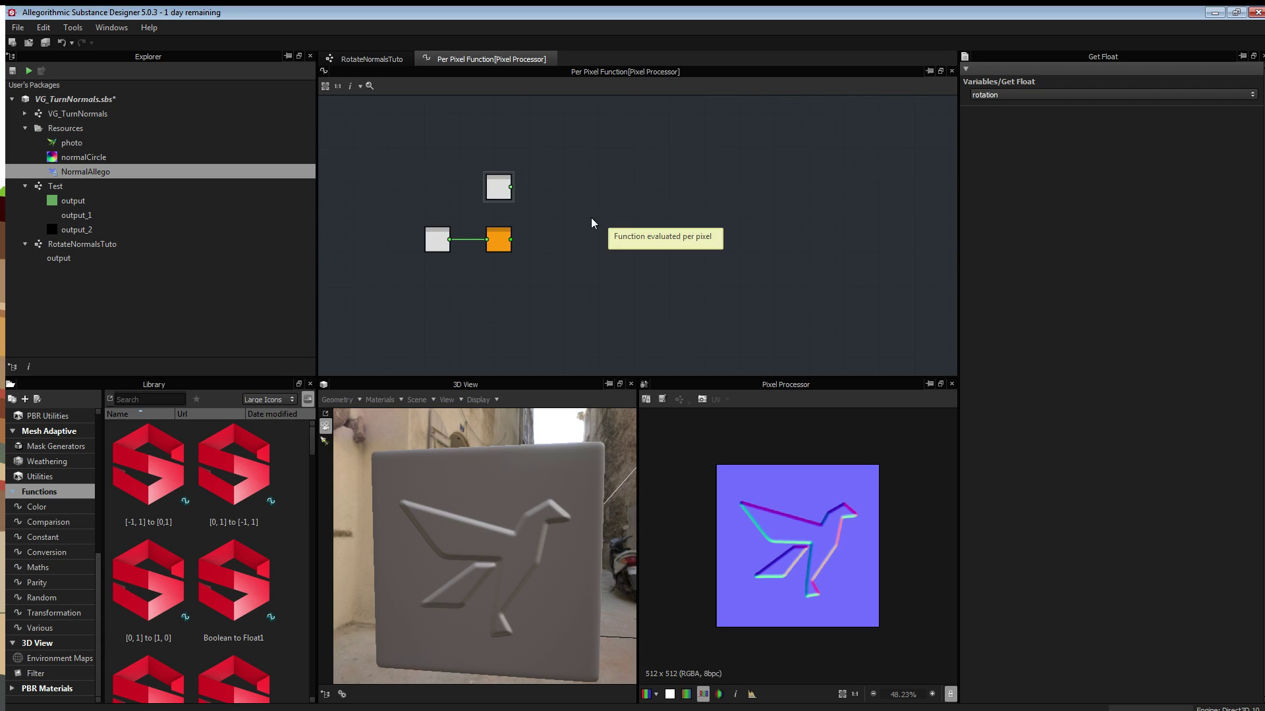
- Add a Multiplication operator node and a Float constant node set to -1
right_click(559, 214)
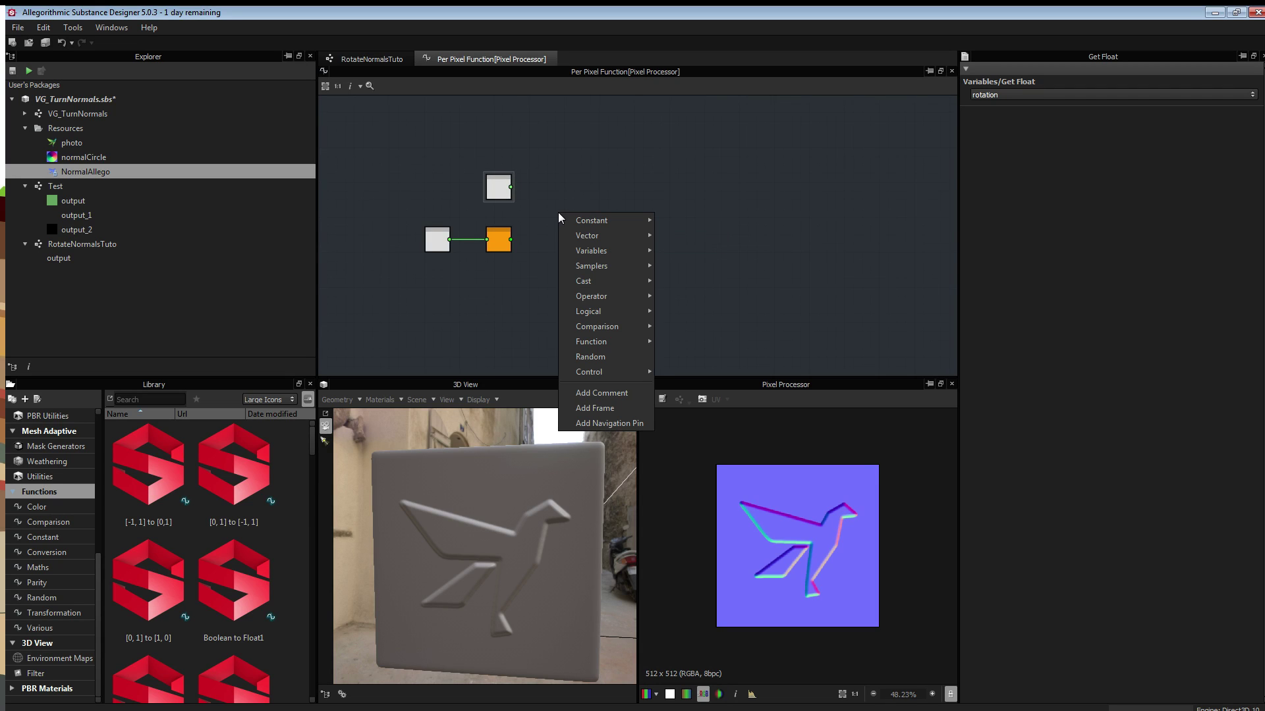
mouse_move(622, 296)
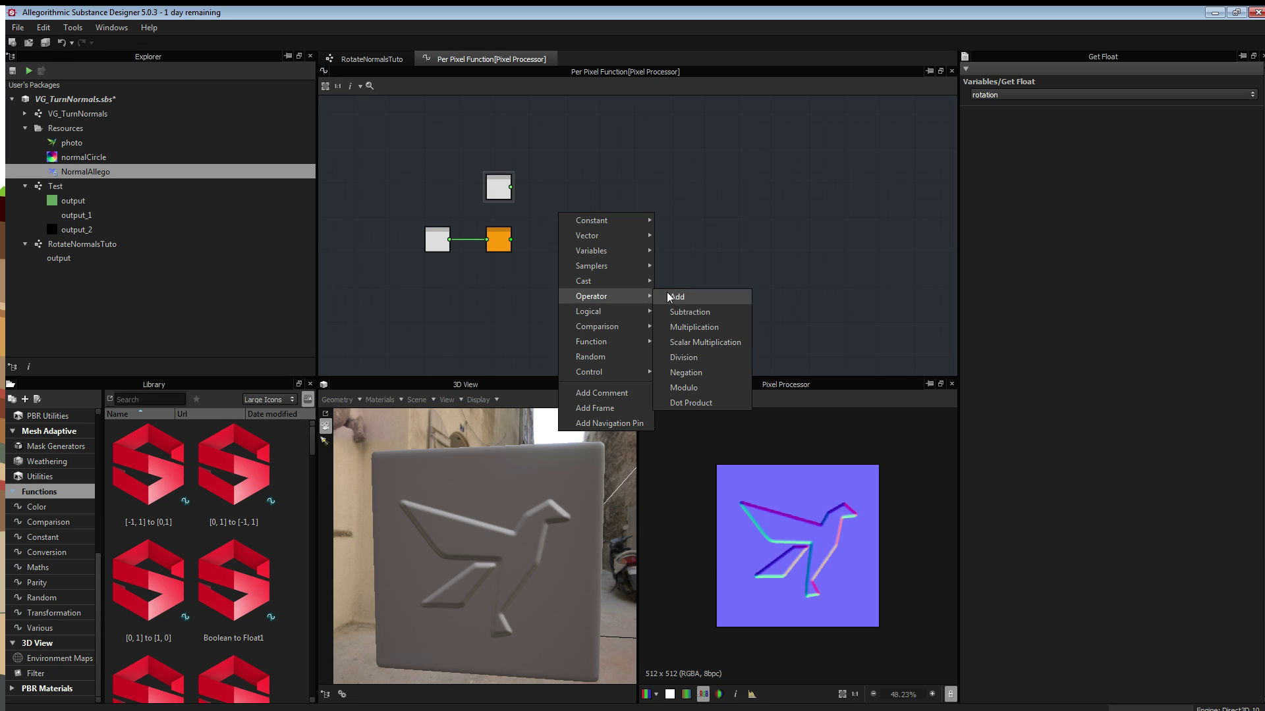
left_click(723, 327)
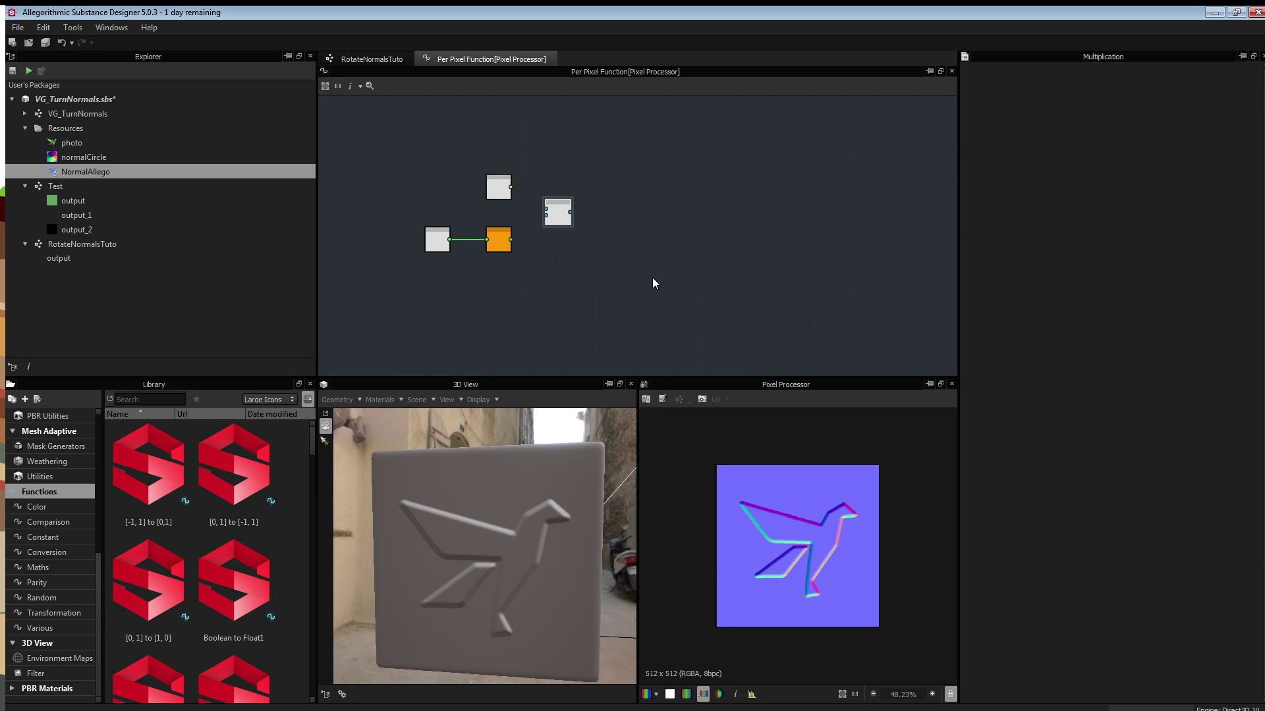
right_click(705, 212)
mouse_move(733, 220)
left_click(834, 225)
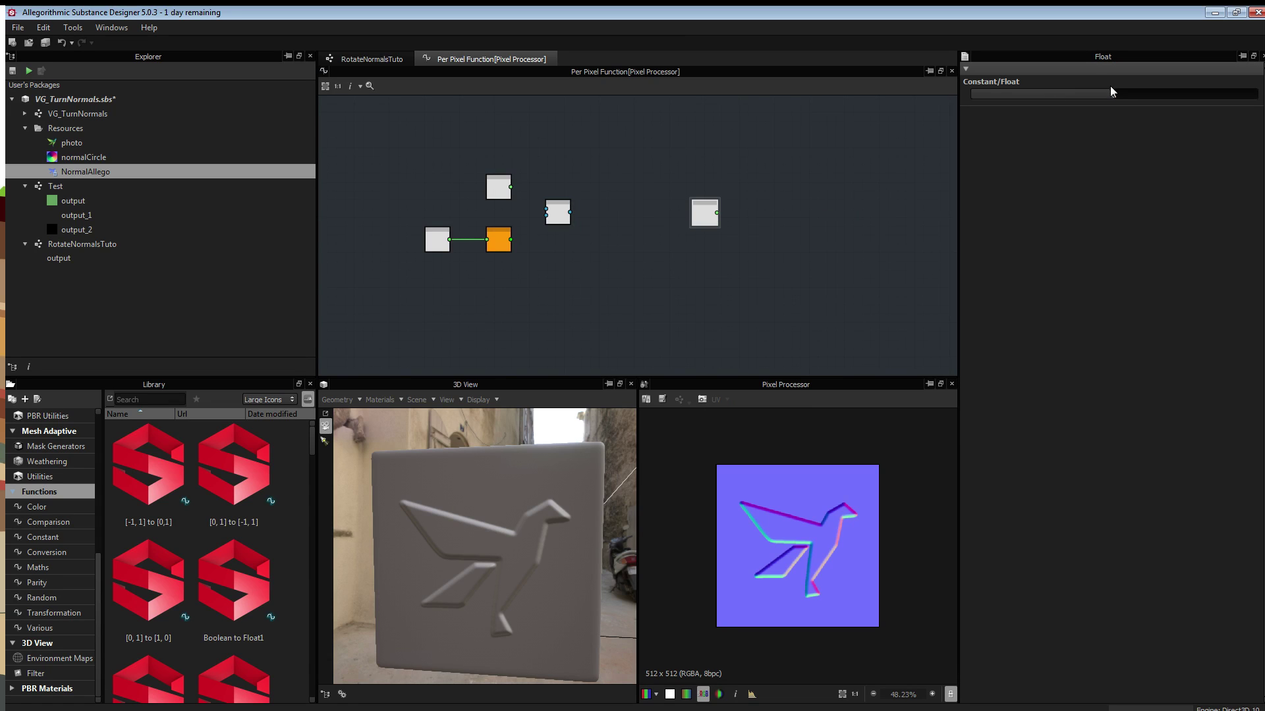
left_click_drag(1112, 91, 963, 94)
- Place the -1 constant beside the Multiplication node and connect it and the rotation Get Float node to the Multiplication inputs
left_click_drag(703, 218, 543, 236)
left_click(546, 237)
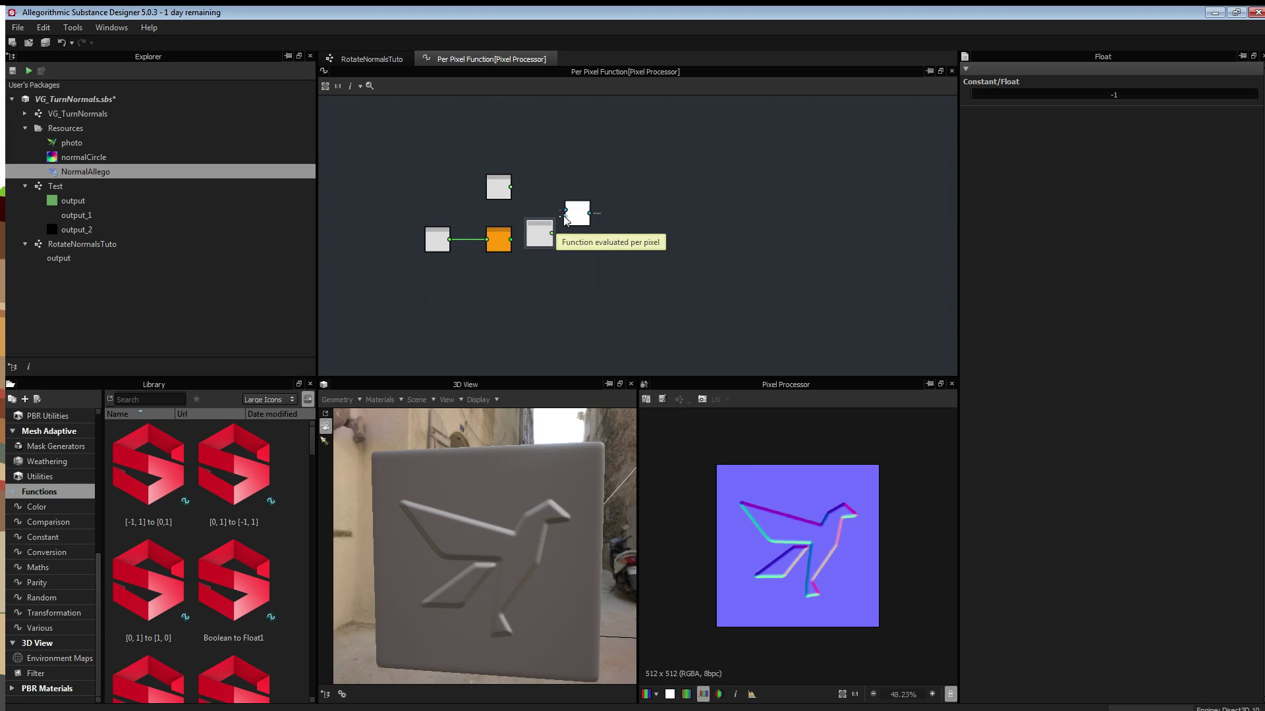
left_click_drag(555, 231, 565, 216)
left_click_drag(542, 234, 565, 210)
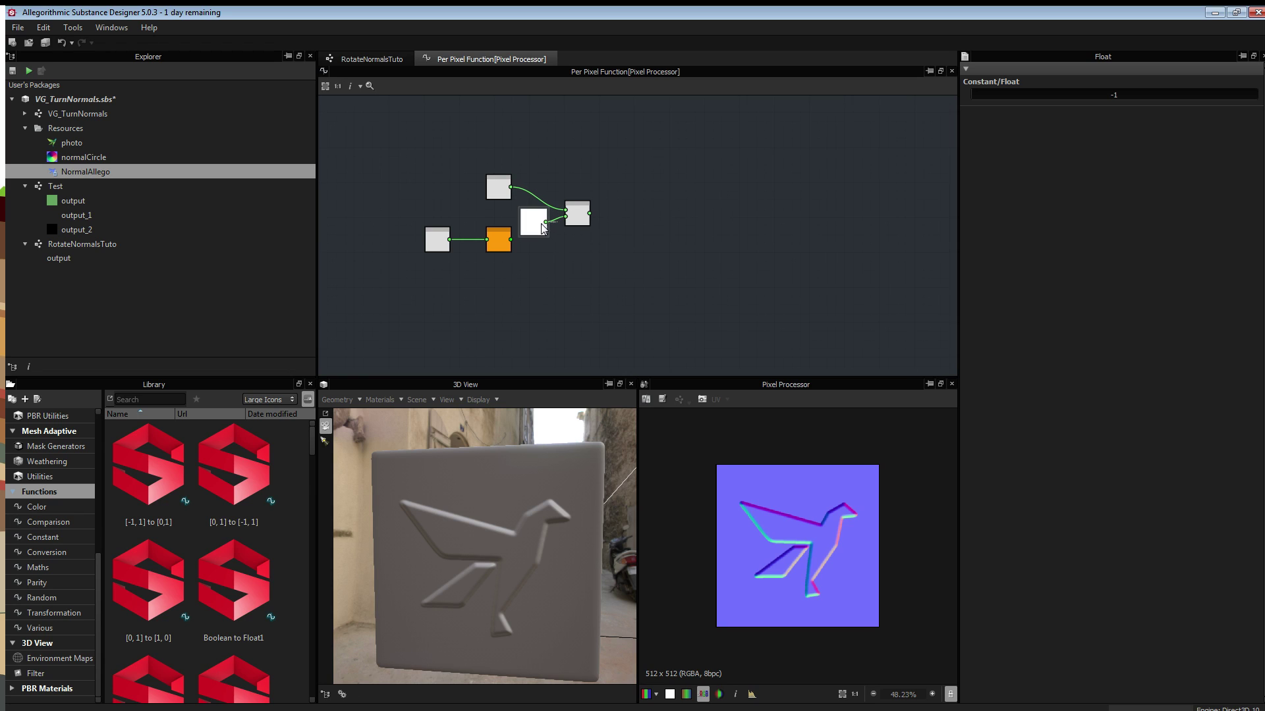
- Dock the -1 constant onto the Multiplication node's input and move the rotation Get Float node slightly away from it
left_click(498, 188)
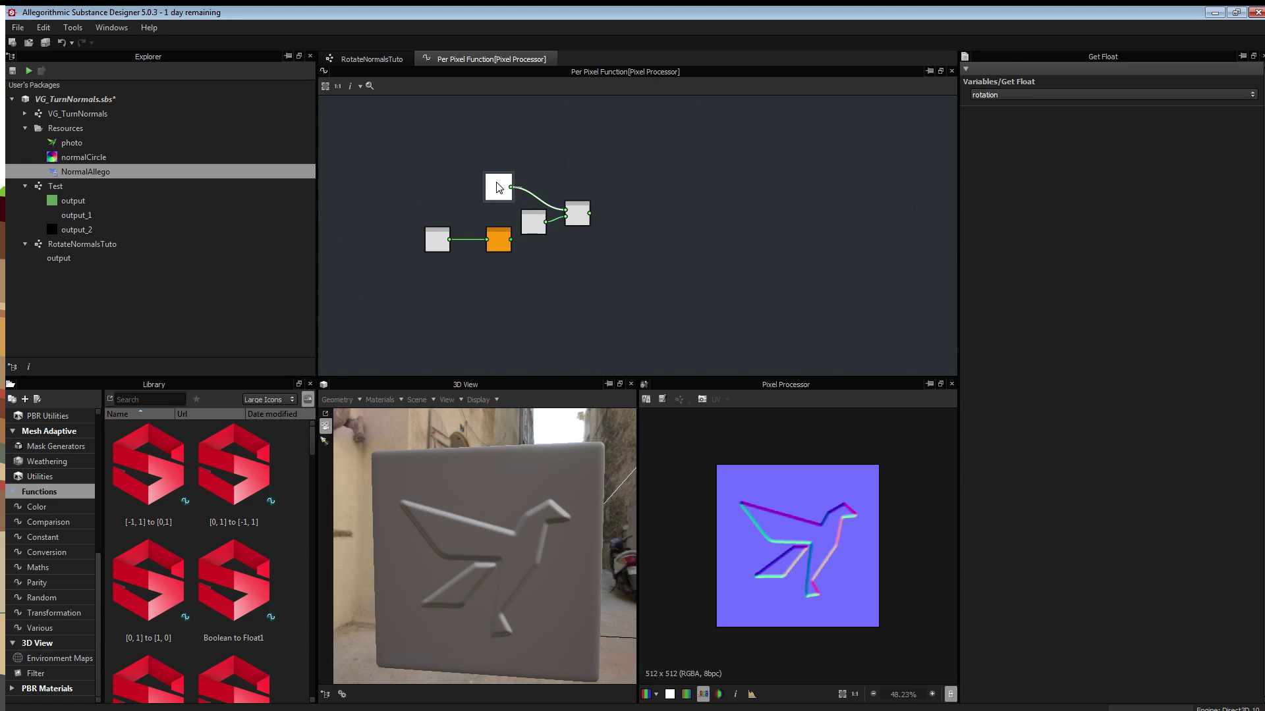
left_click(531, 230)
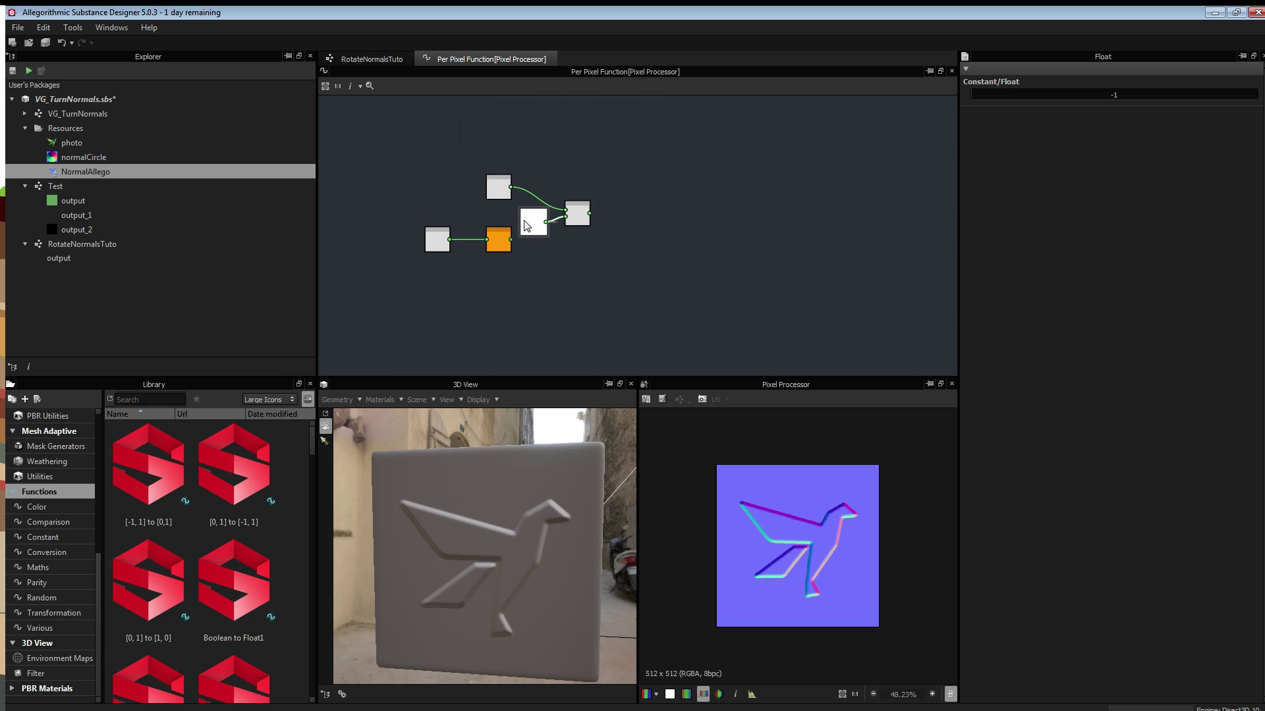
left_click_drag(527, 225, 553, 220)
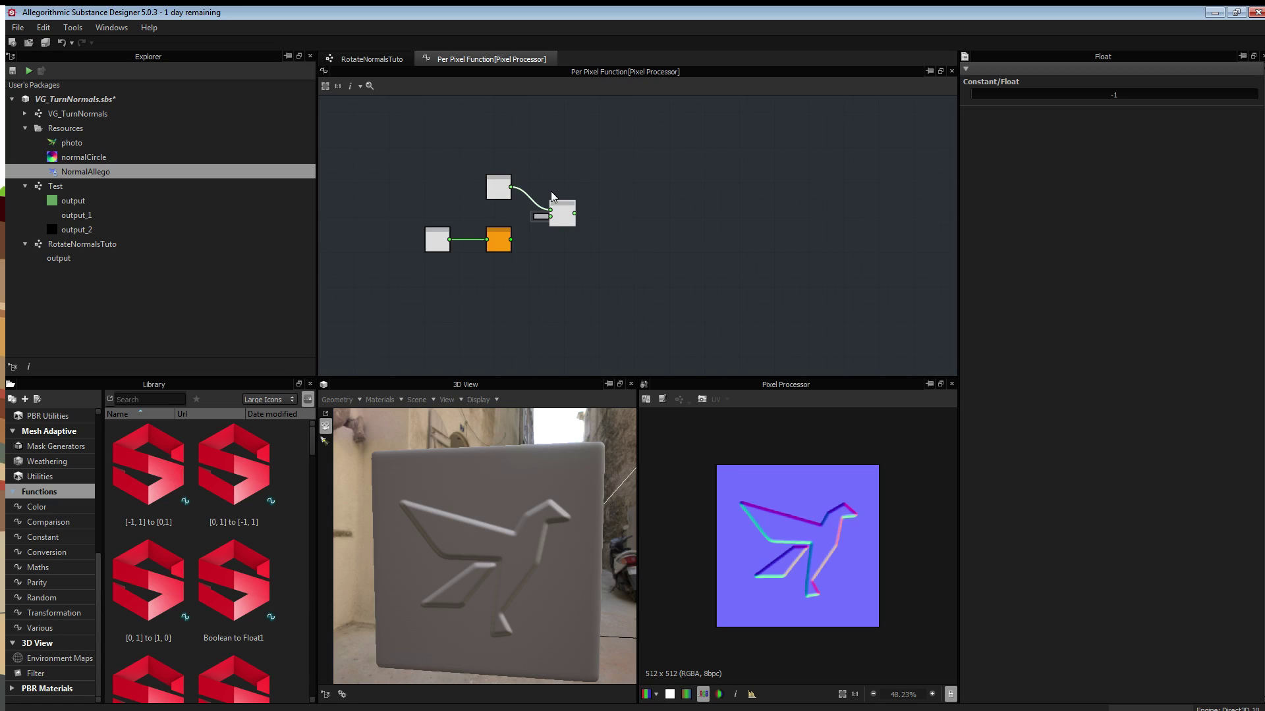
left_click_drag(493, 188, 484, 183)
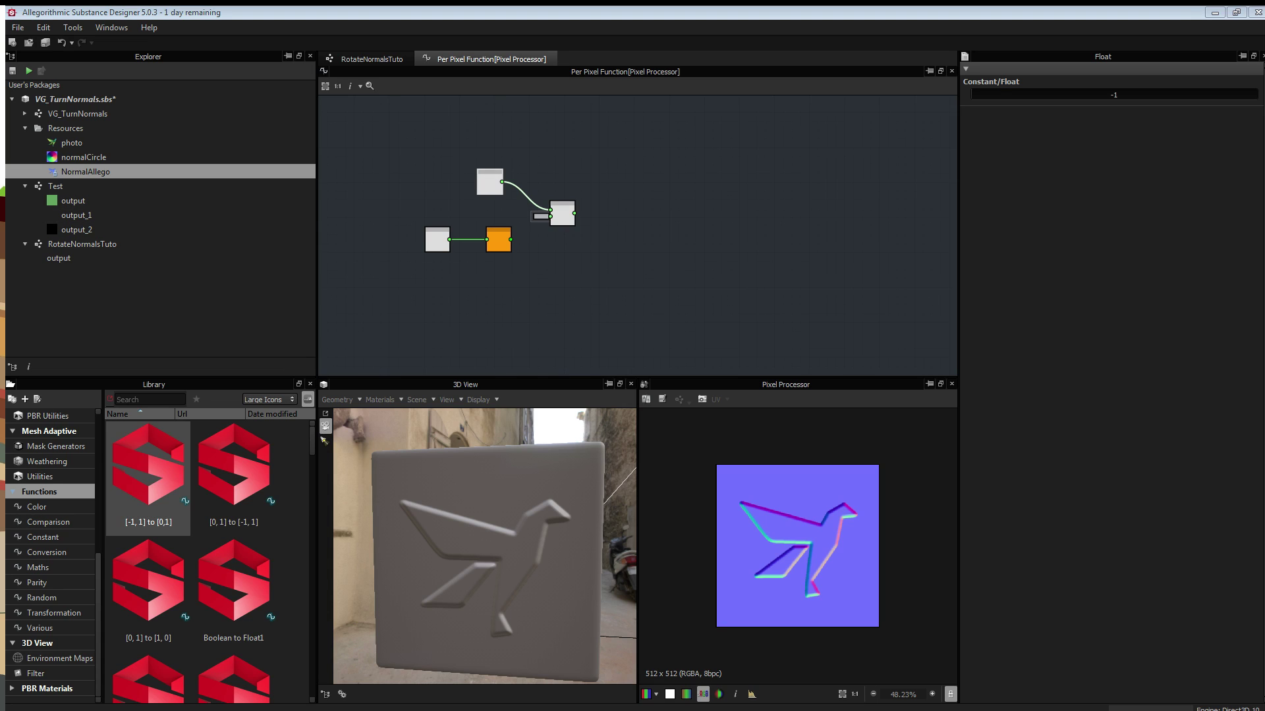
- Search the library for "rotate" and add the rotate position function to the graph, beyond the Multiplication node's output
left_click(151, 399)
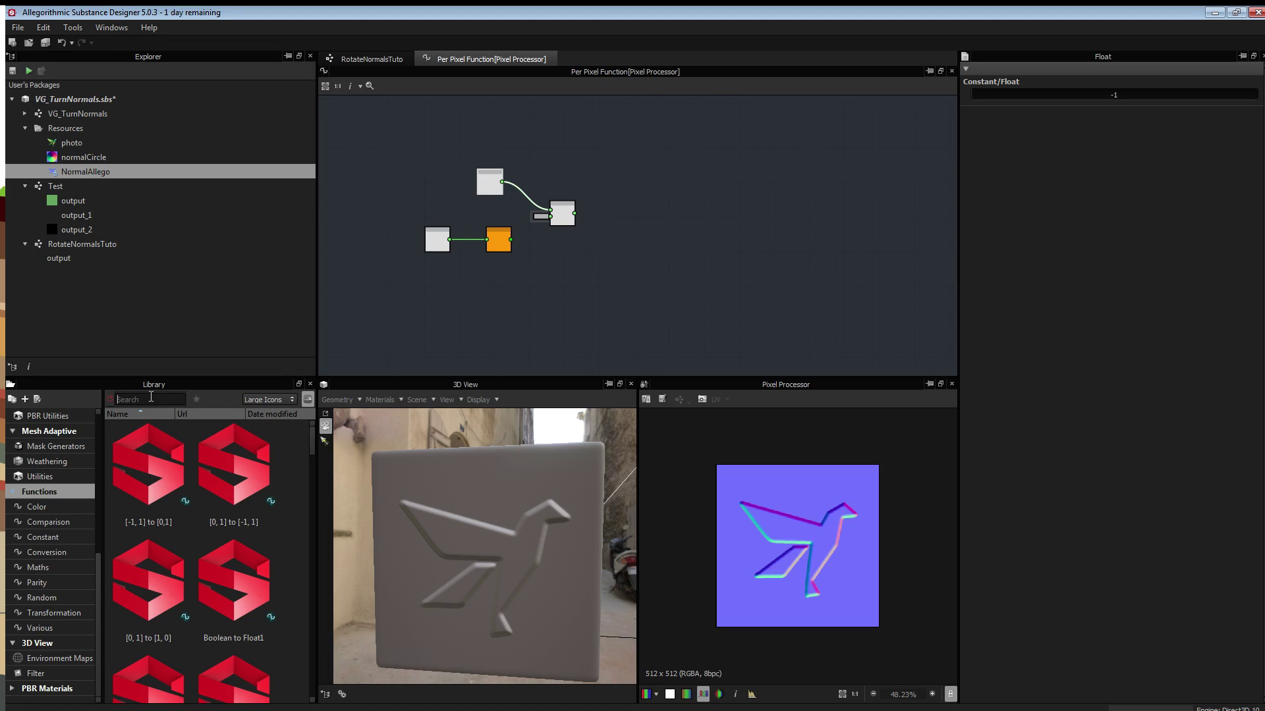
type("rotate")
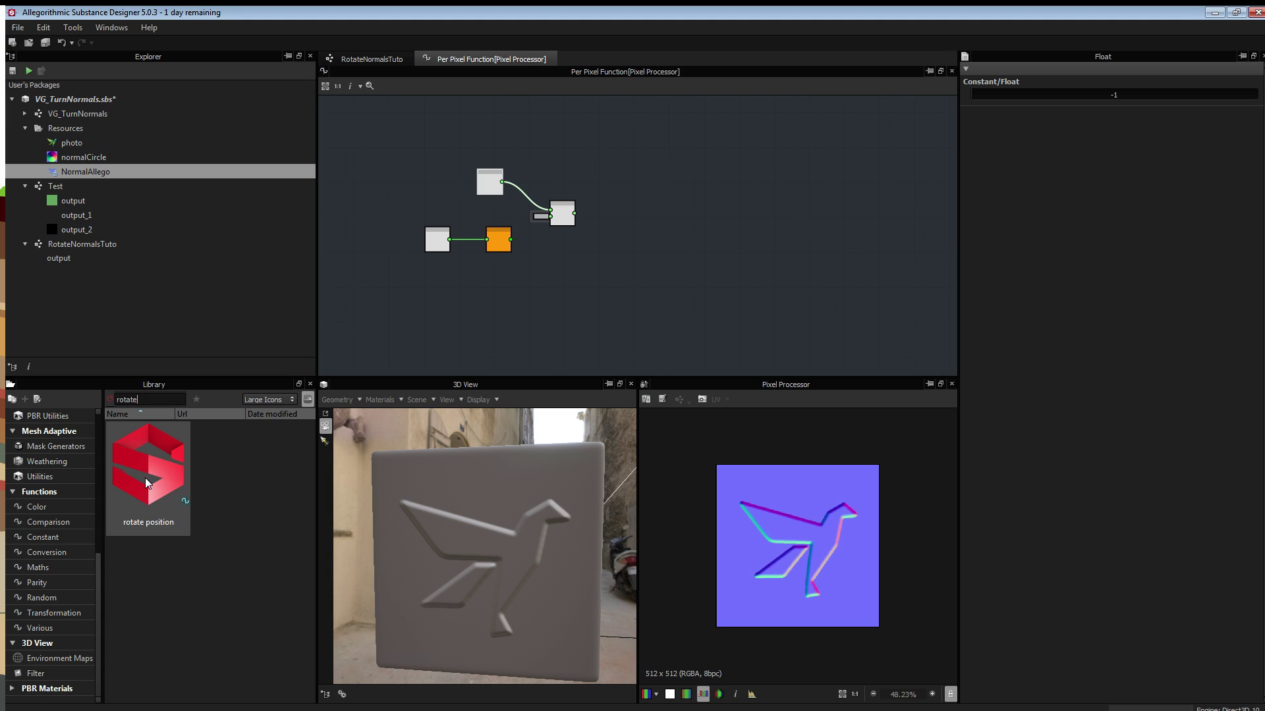
left_click_drag(145, 483, 669, 251)
scroll(666, 253, "up", 5)
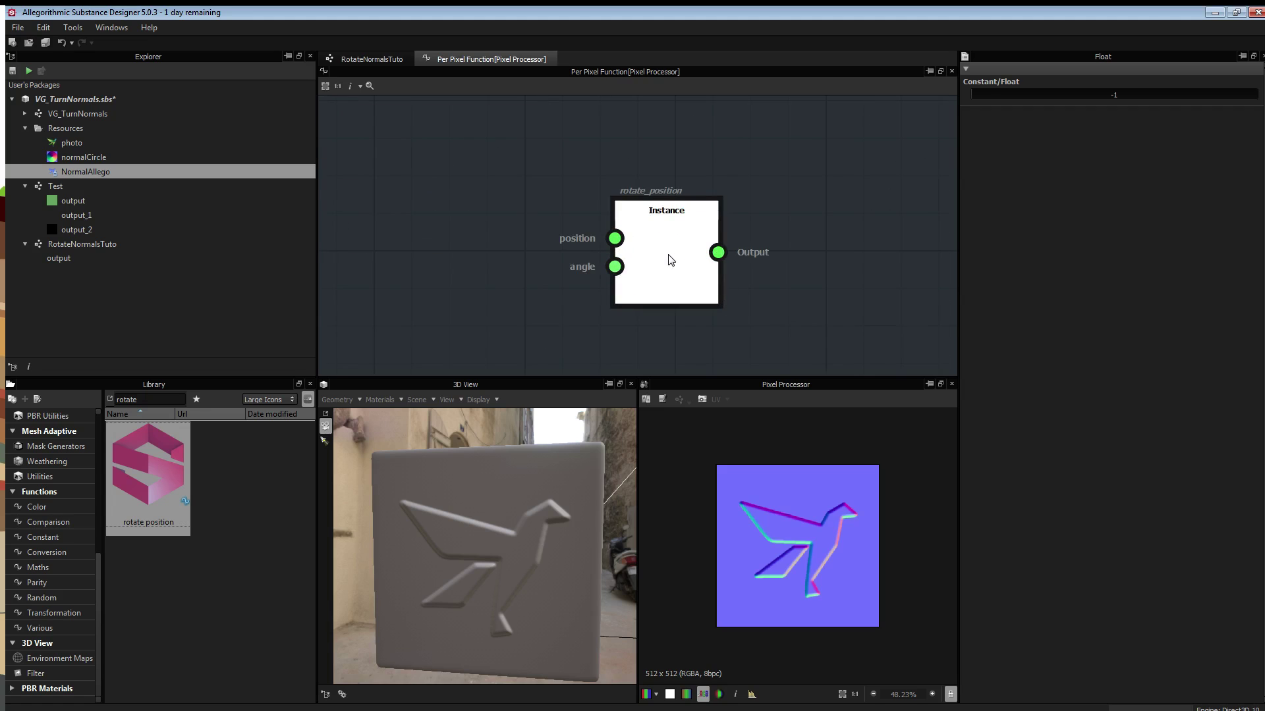
left_click_drag(670, 260, 564, 261)
scroll(562, 246, "down", 5)
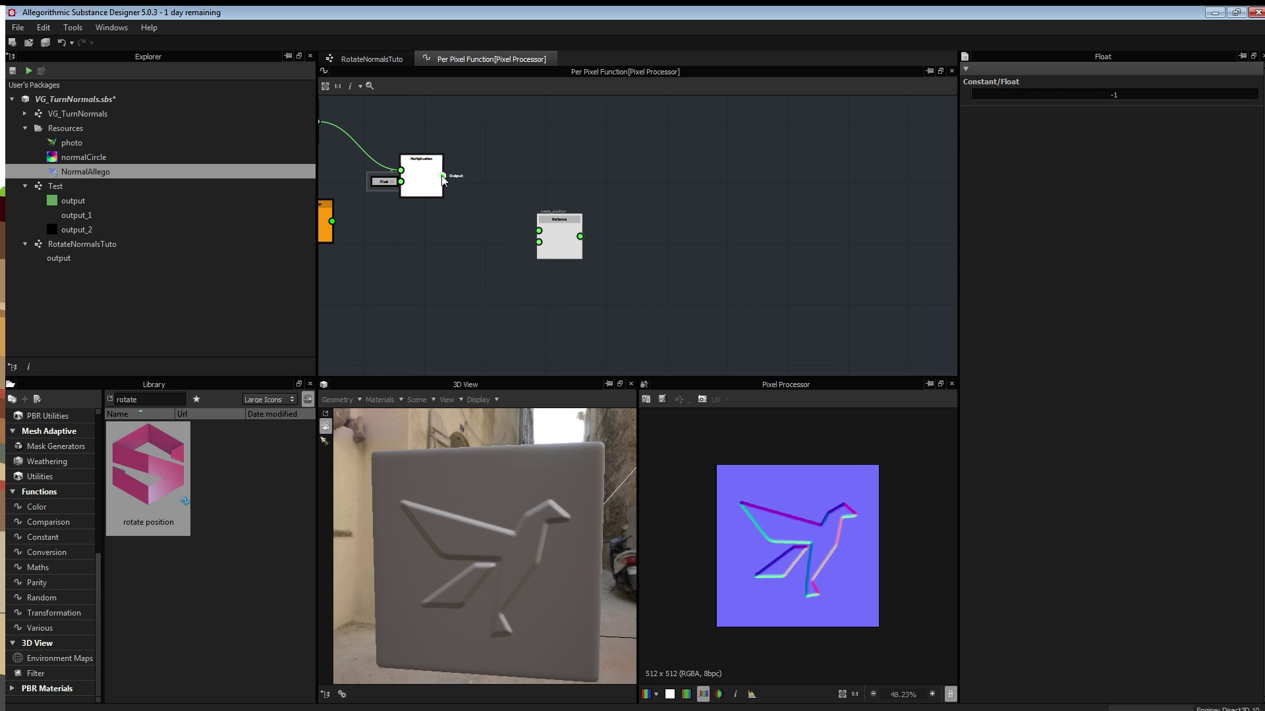
- Try to connect the Multiplication node's output to the position input of the rotate_position node
left_click_drag(442, 176, 533, 232)
left_click(532, 232)
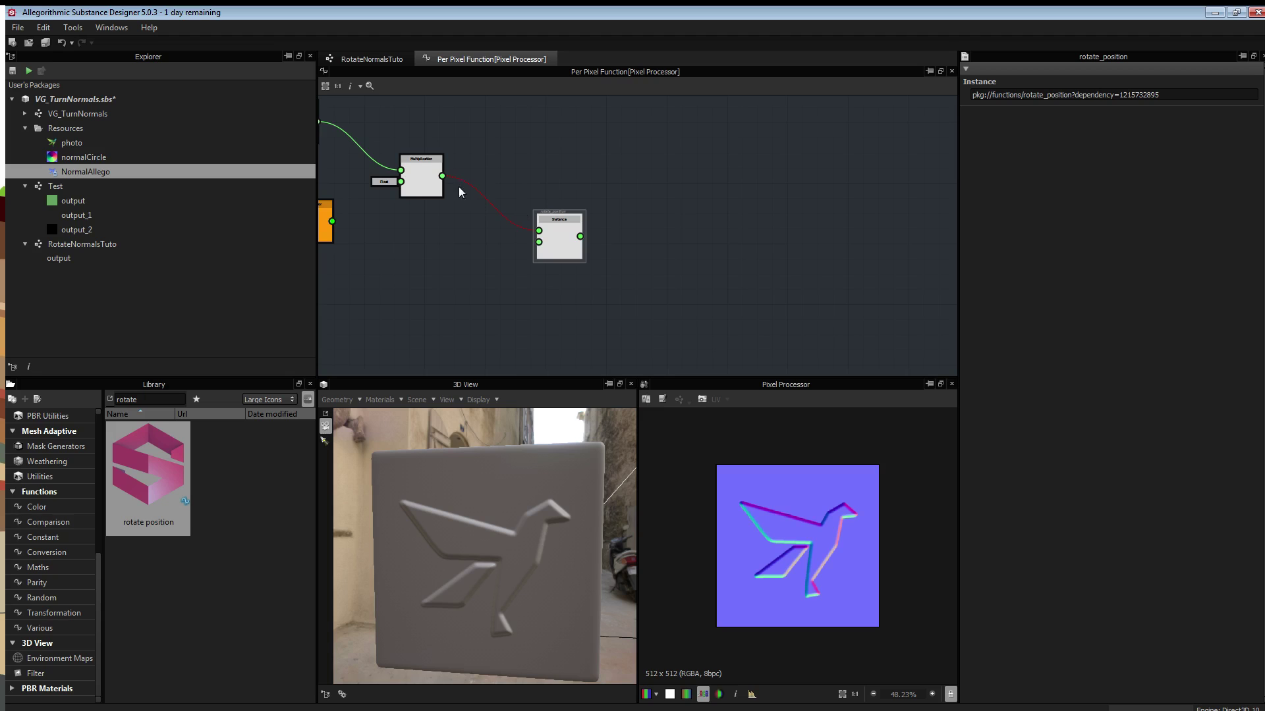
scroll(553, 204, "up", 2)
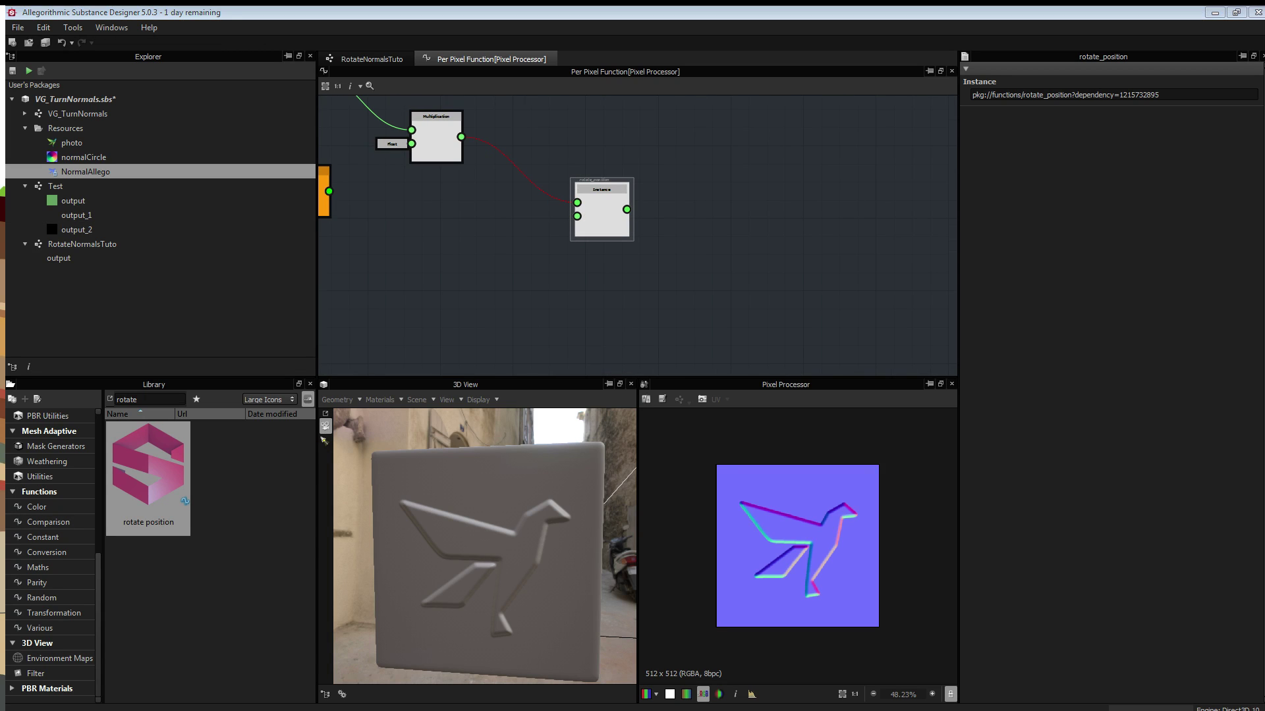
middle_click_drag(417, 243, 460, 226)
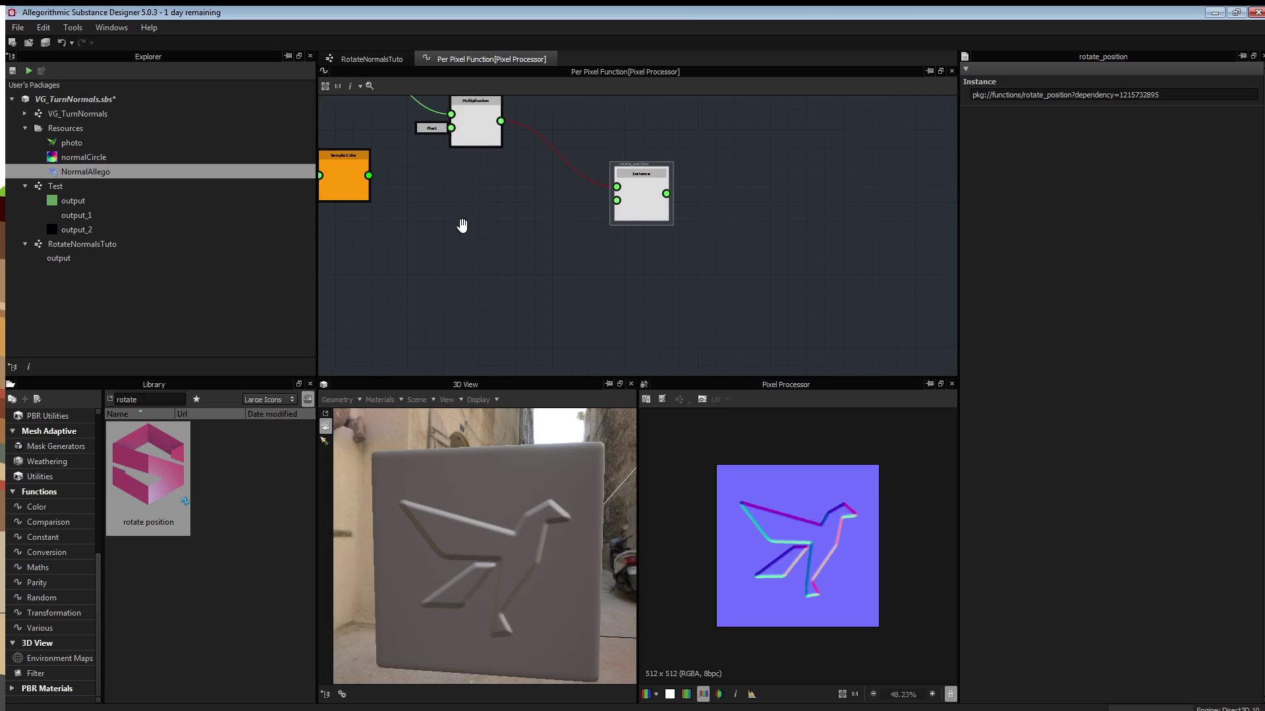
- Move the $pos Get Float2 node with its Sample Color node further down, and delete the Sample Color node
scroll(436, 223, "down", 3)
left_click_drag(403, 197, 440, 270)
scroll(440, 268, "up", 3)
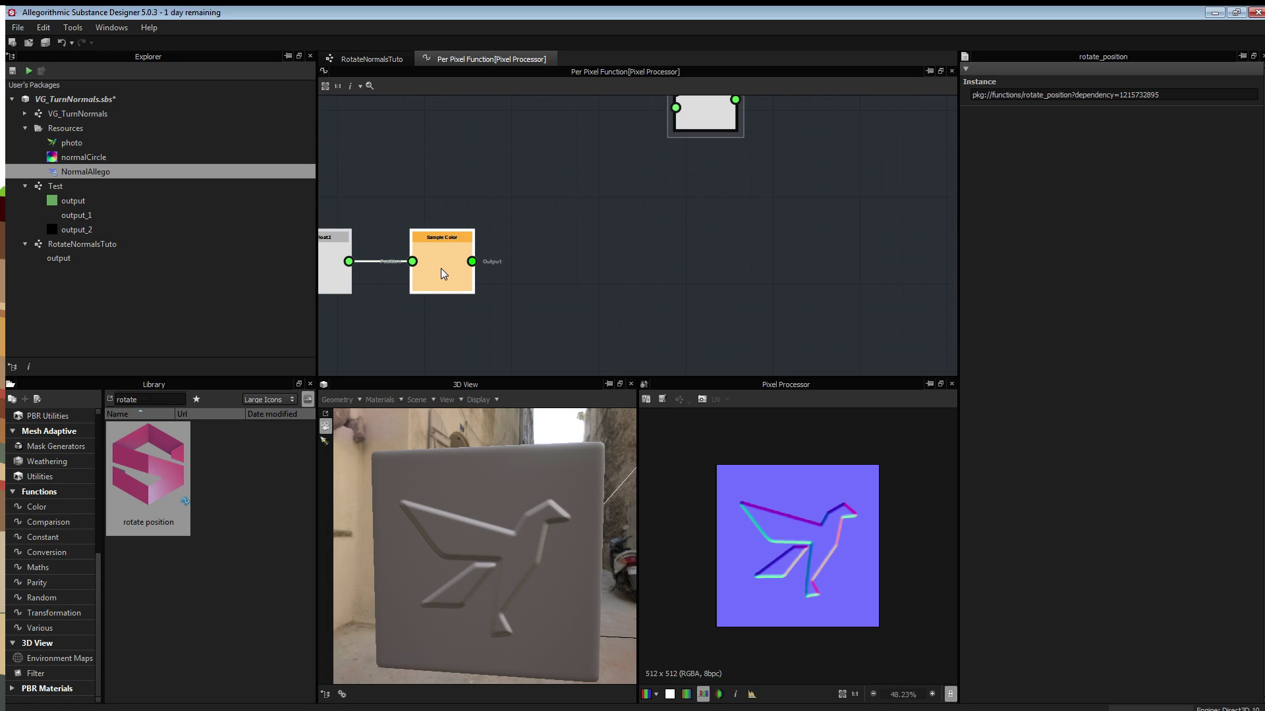
middle_click_drag(440, 240, 464, 241)
mouse_move(464, 251)
left_mouse_down()
mouse_move(540, 246)
mouse_move(476, 234)
left_mouse_up()
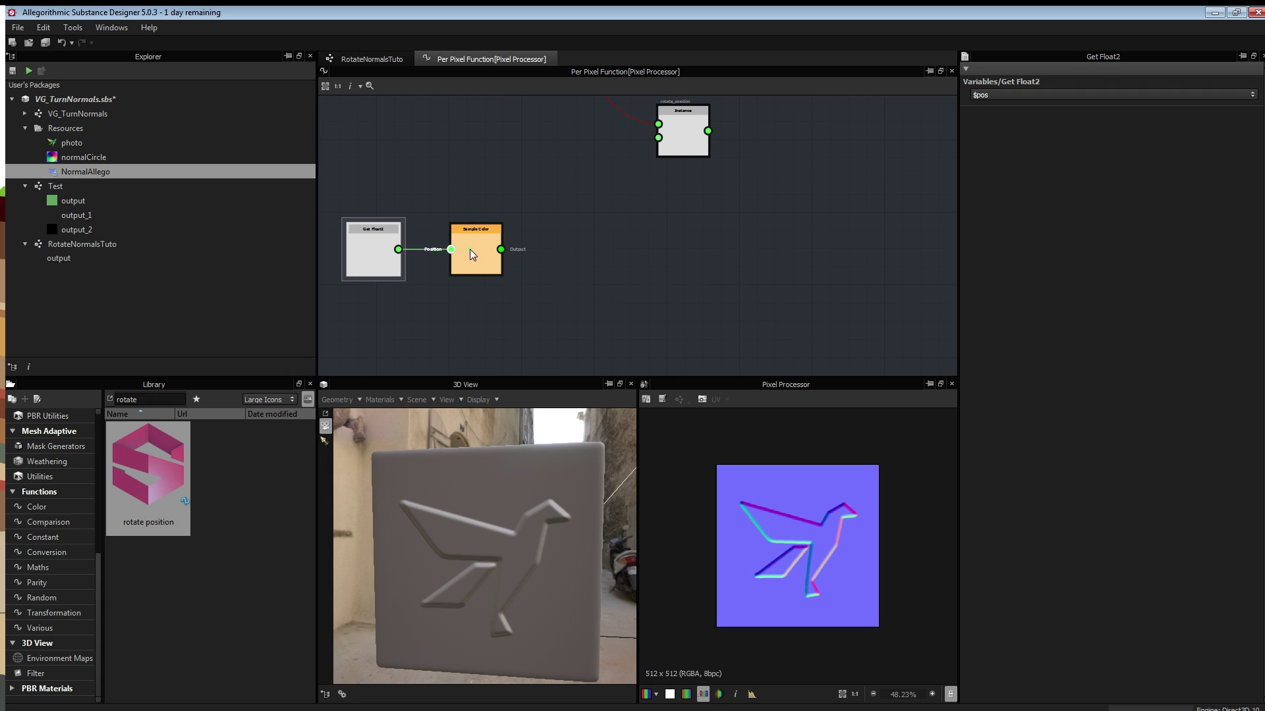
left_click(487, 242)
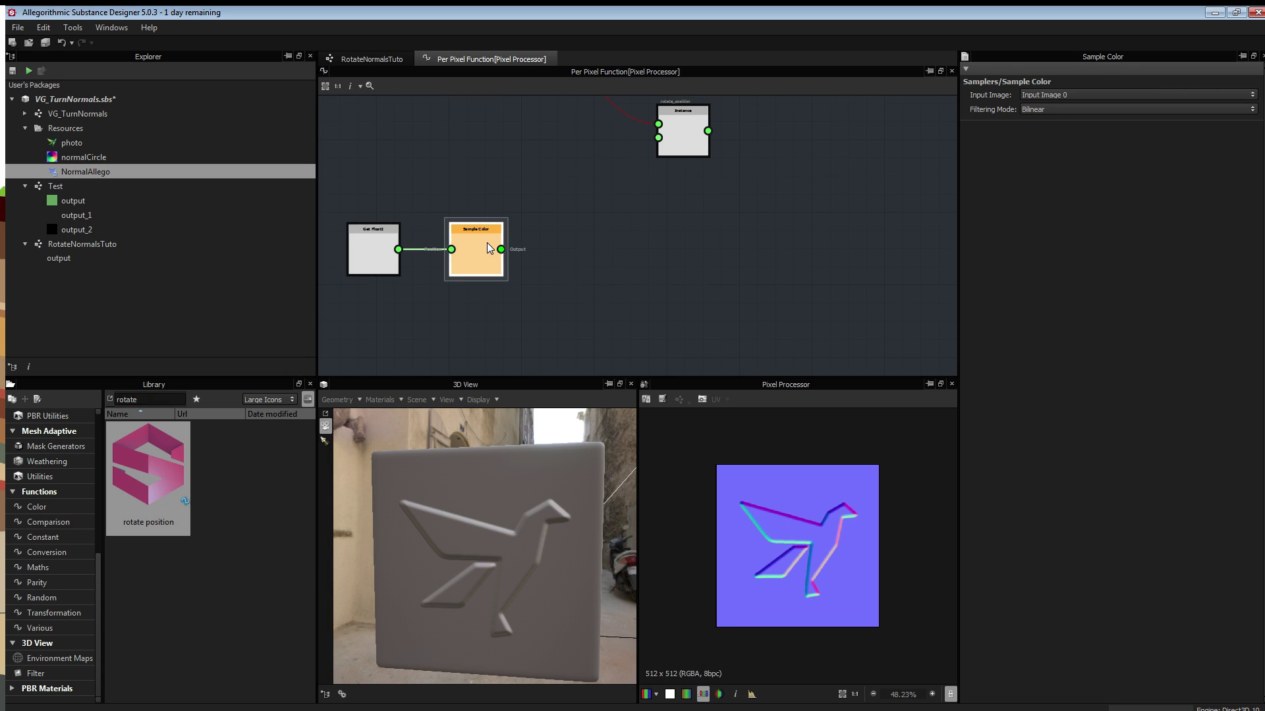
key("Delete")
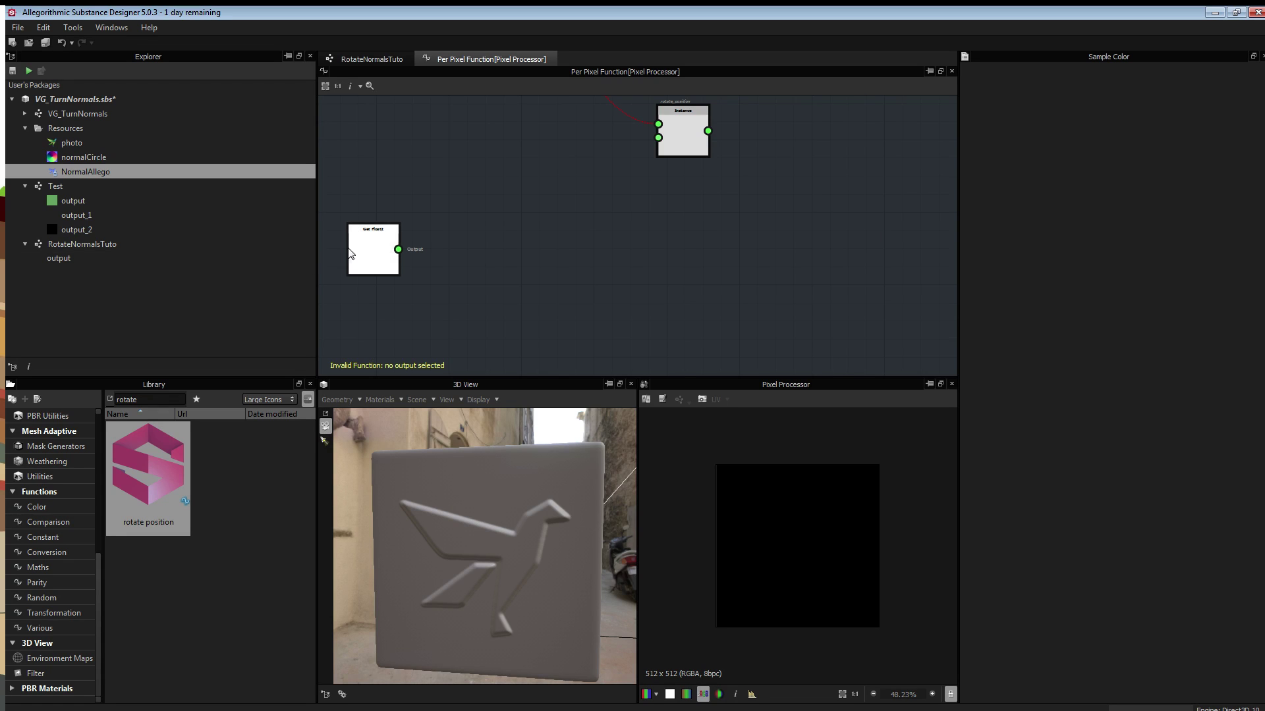
left_click_drag(387, 247, 392, 243)
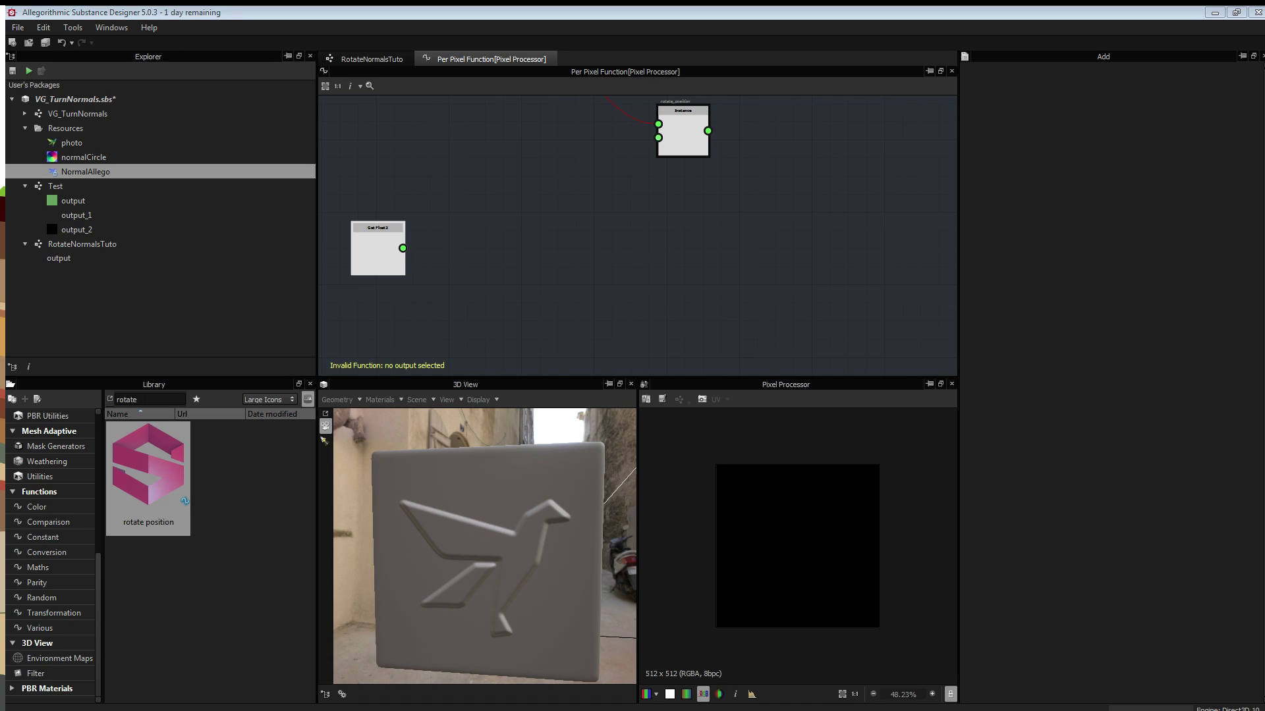
- Try to connect the $pos Get Float2 node's output to the angle input of the rotate_position node
left_click(513, 253)
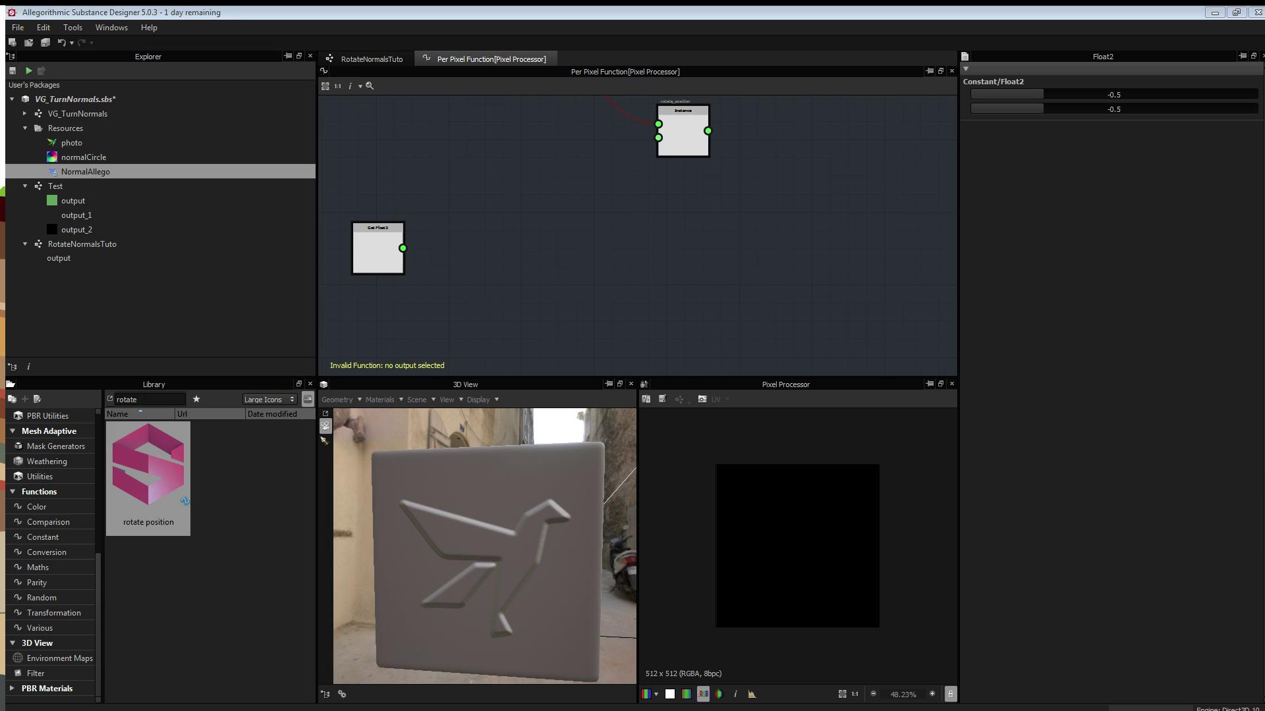
middle_click_drag(760, 147, 757, 183)
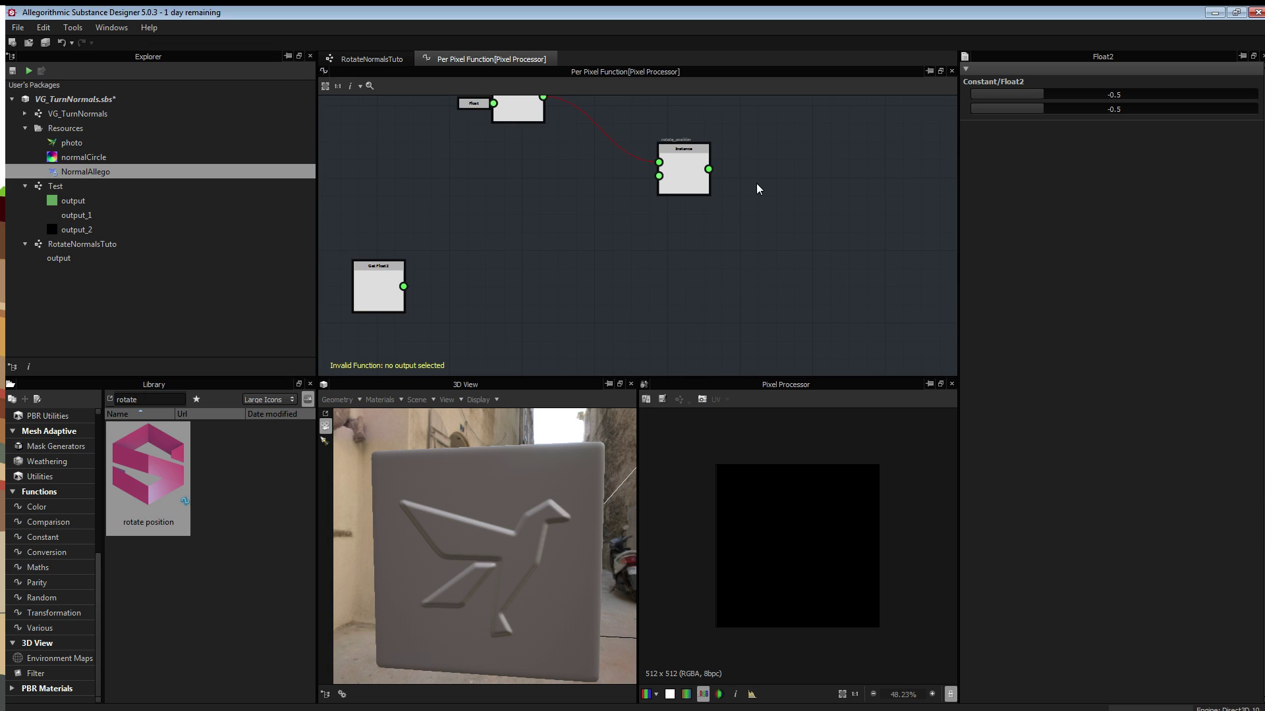
scroll(650, 180, "down", 2)
middle_click_drag(631, 217, 651, 265)
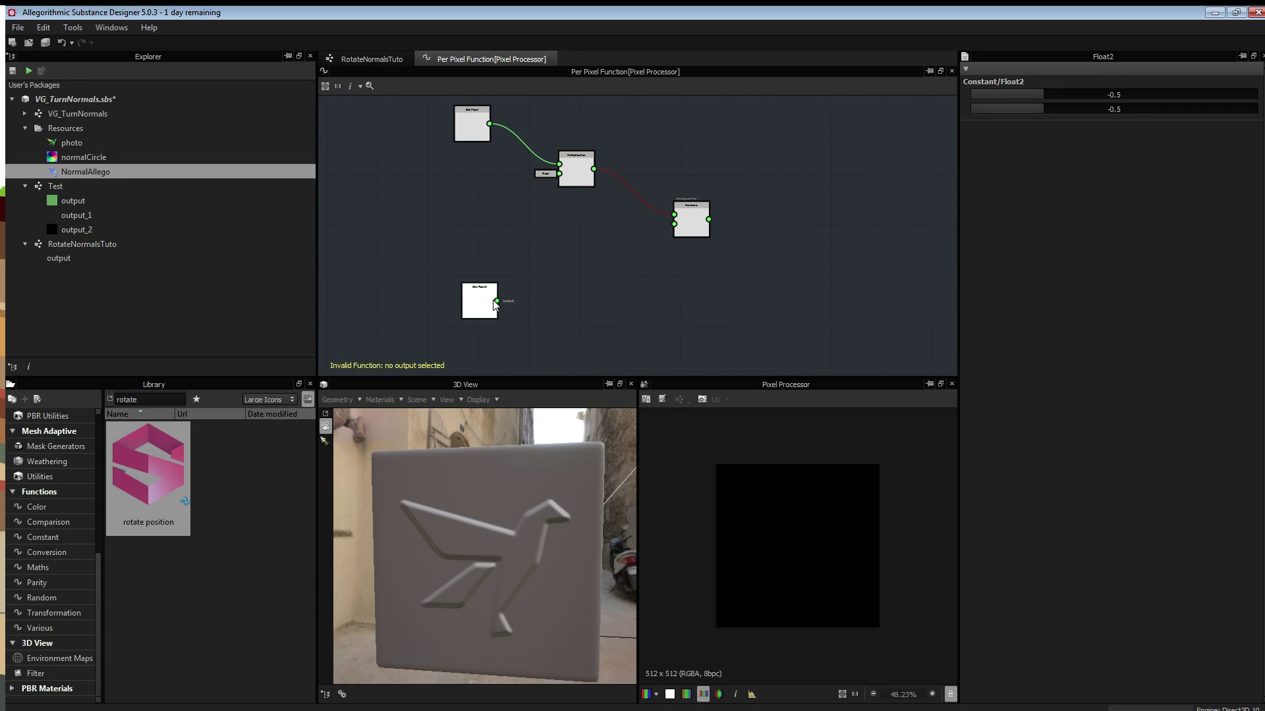
left_click_drag(497, 301, 675, 224)
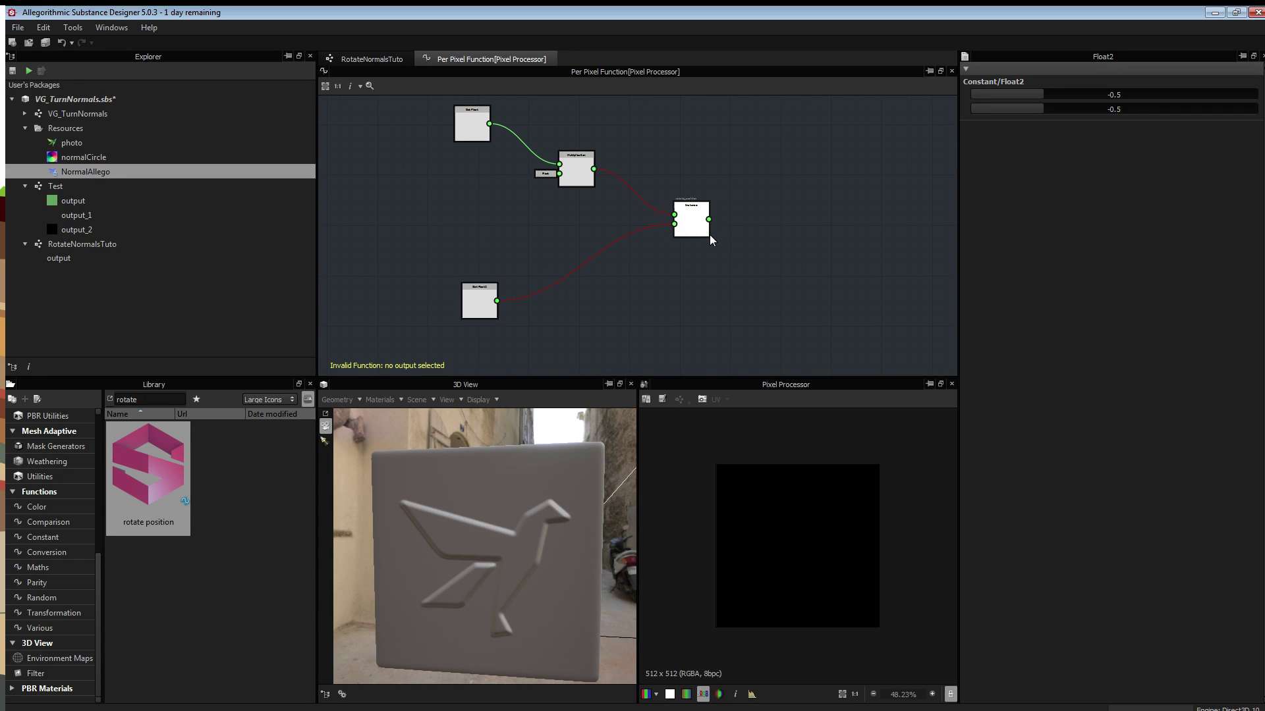
scroll(762, 231, "up", 6)
middle_click_drag(575, 197, 666, 198)
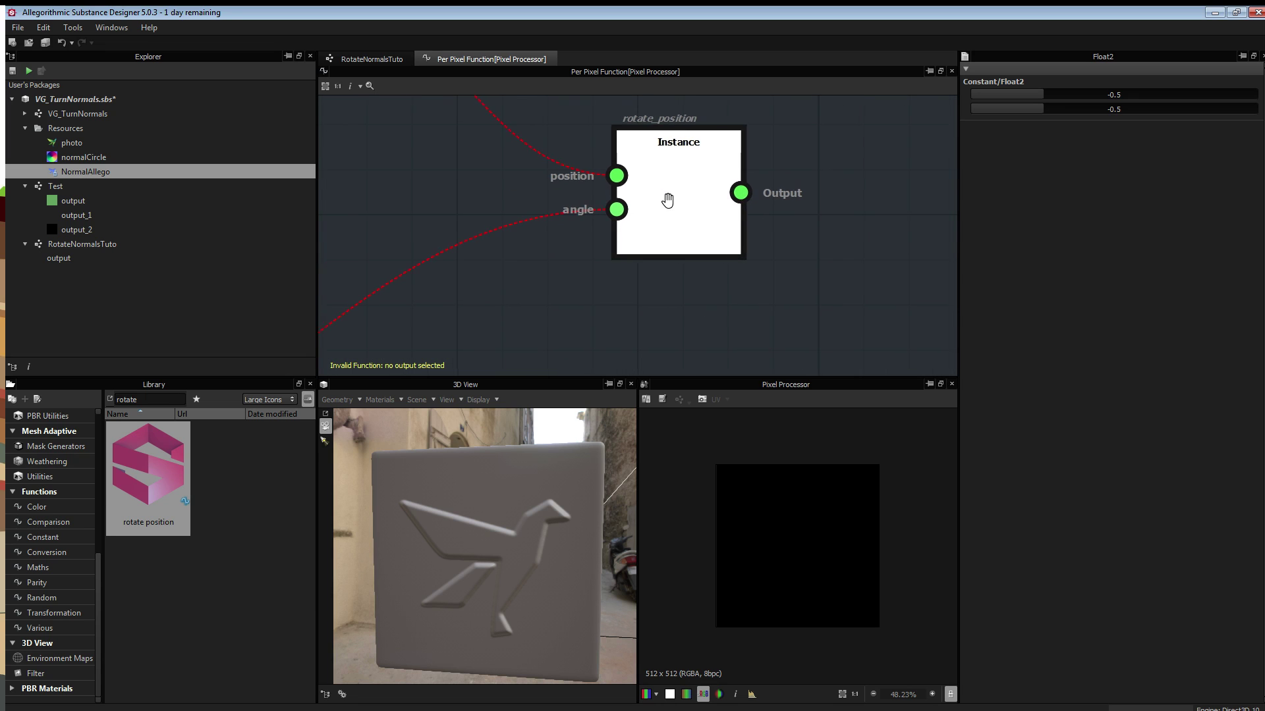
- Connect the Multiplication node's output to the angle input of the rotate_position node
left_click(679, 202)
scroll(569, 204, "down", 5)
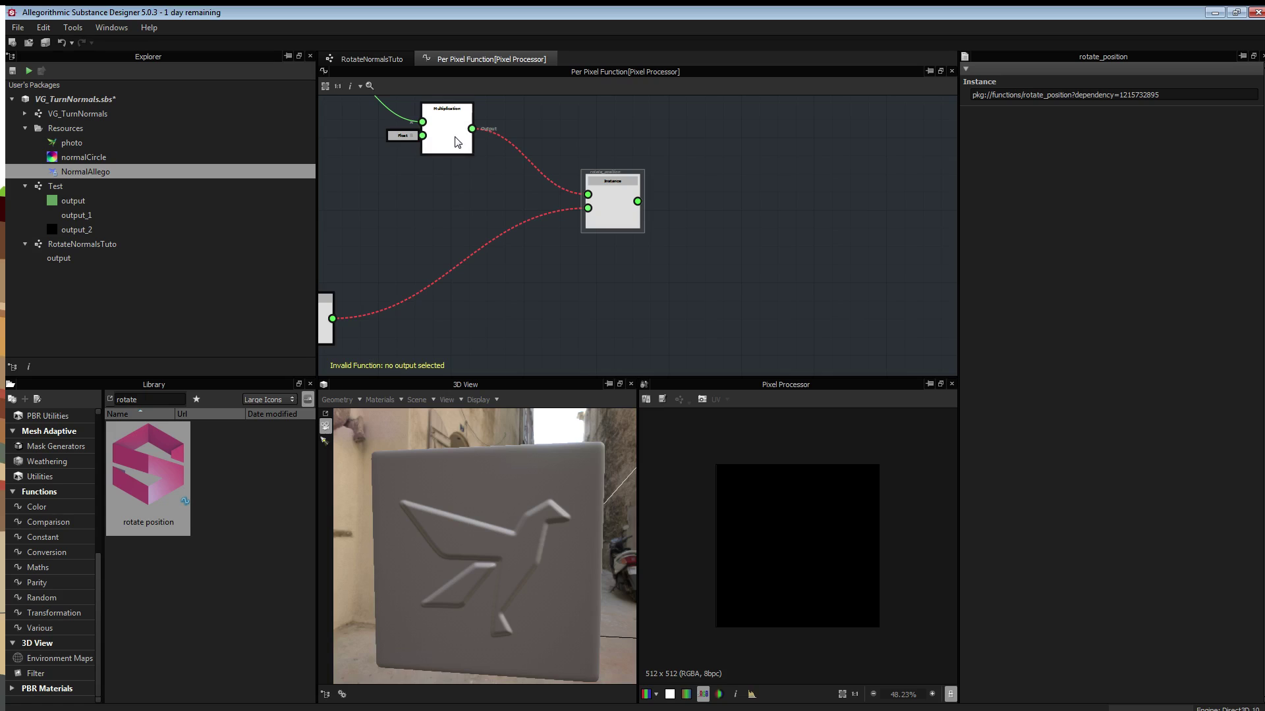
middle_click_drag(532, 192, 631, 197)
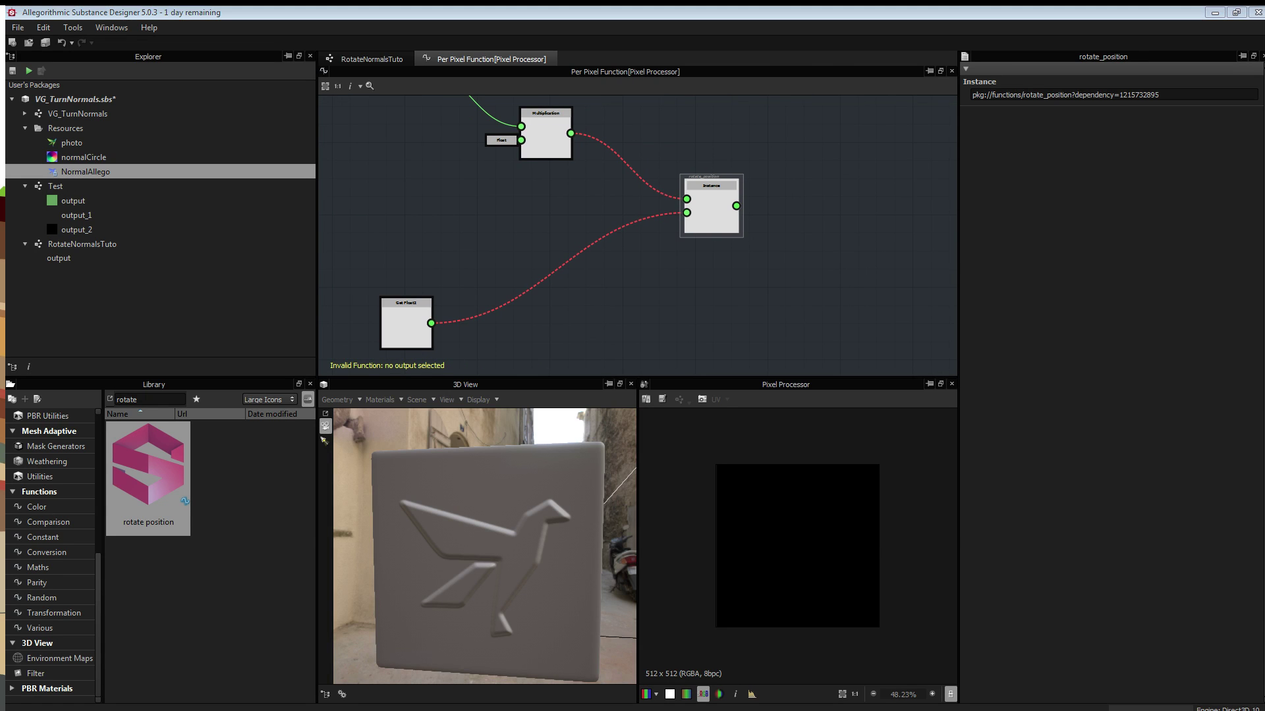
left_click_drag(571, 134, 686, 212)
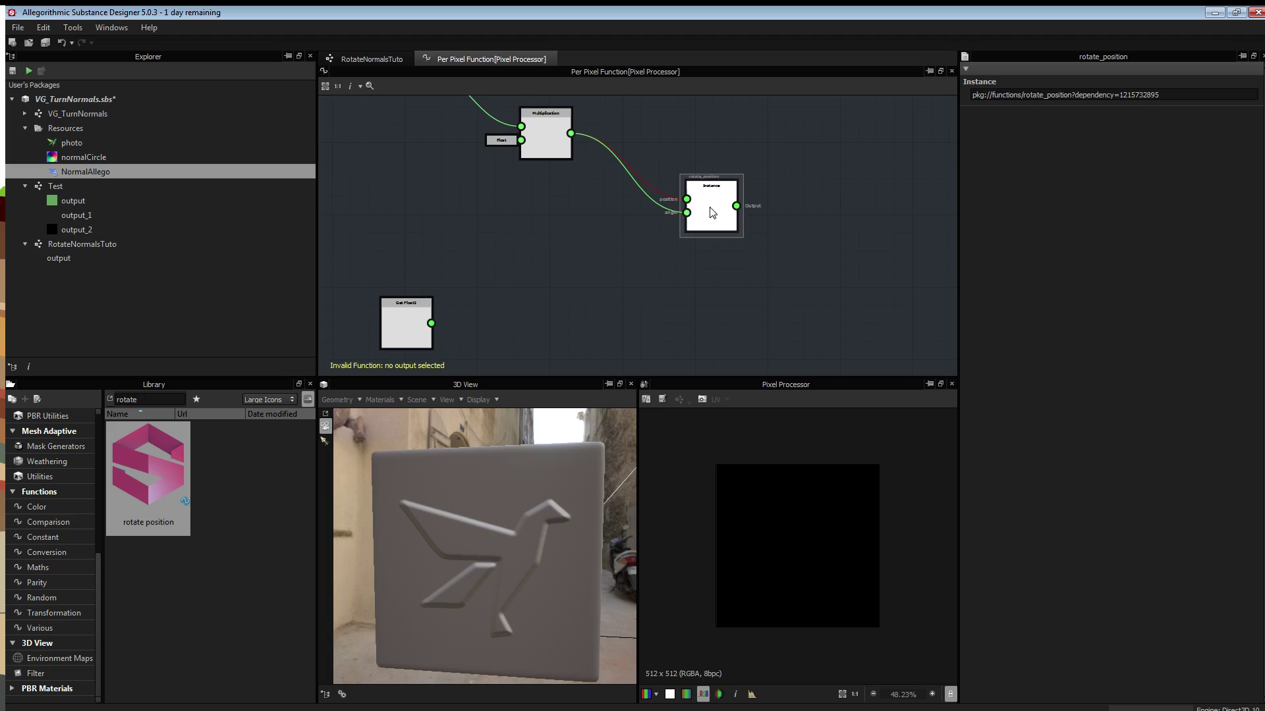
scroll(533, 127, "up", 2)
scroll(533, 127, "down", 2)
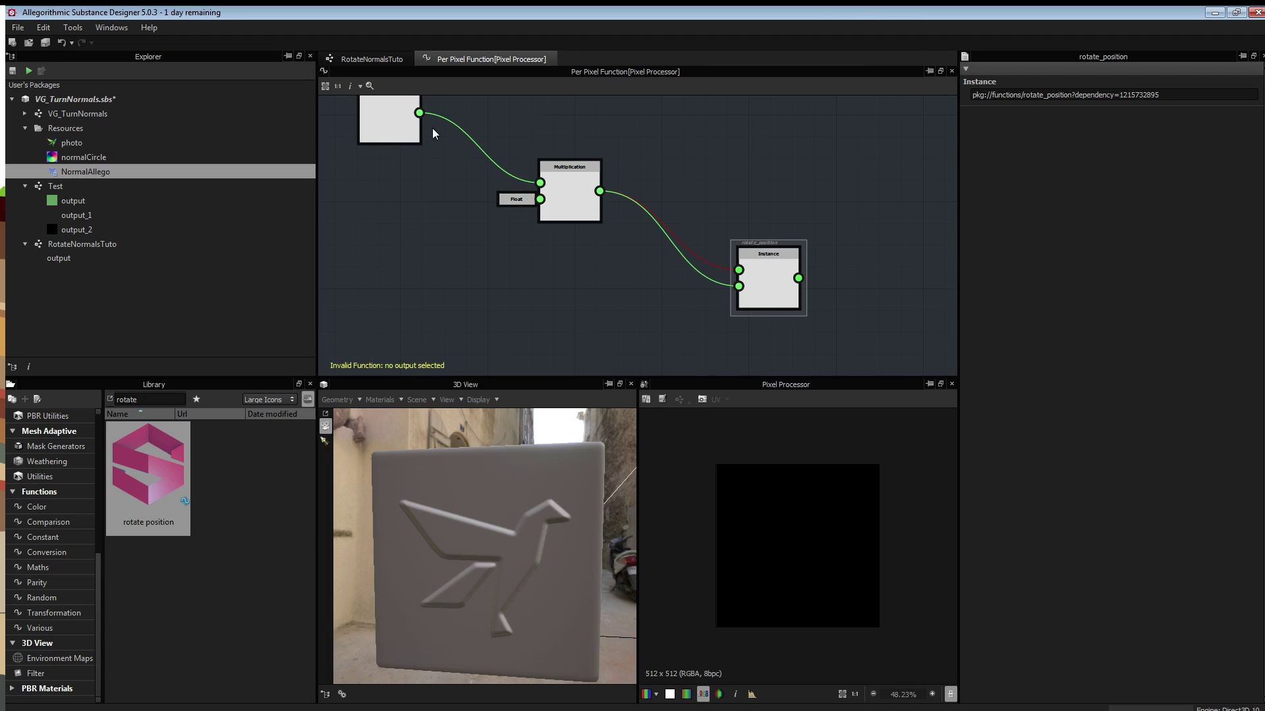
- Remove the invalid link into rotate_position's position input and connect the $pos Get Float2 node there, moving it closer to the other nodes
scroll(432, 127, "down", 1)
left_click(414, 139)
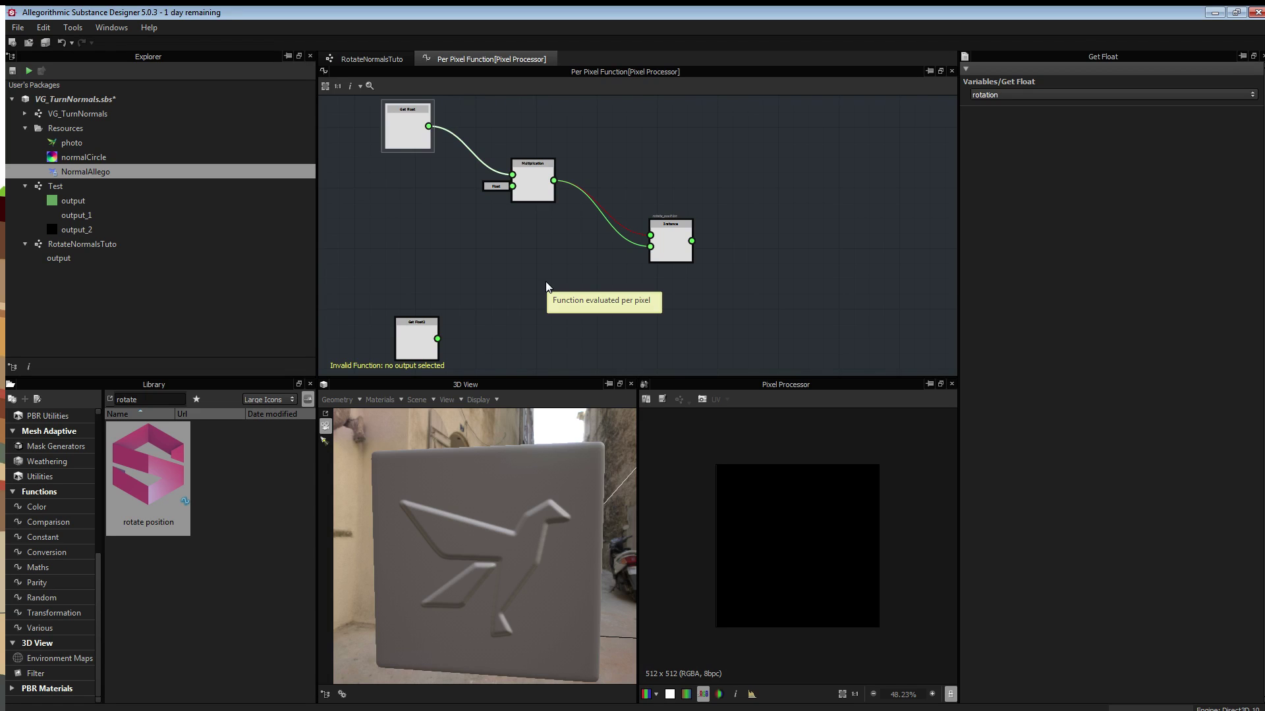
left_click_drag(668, 246, 677, 240)
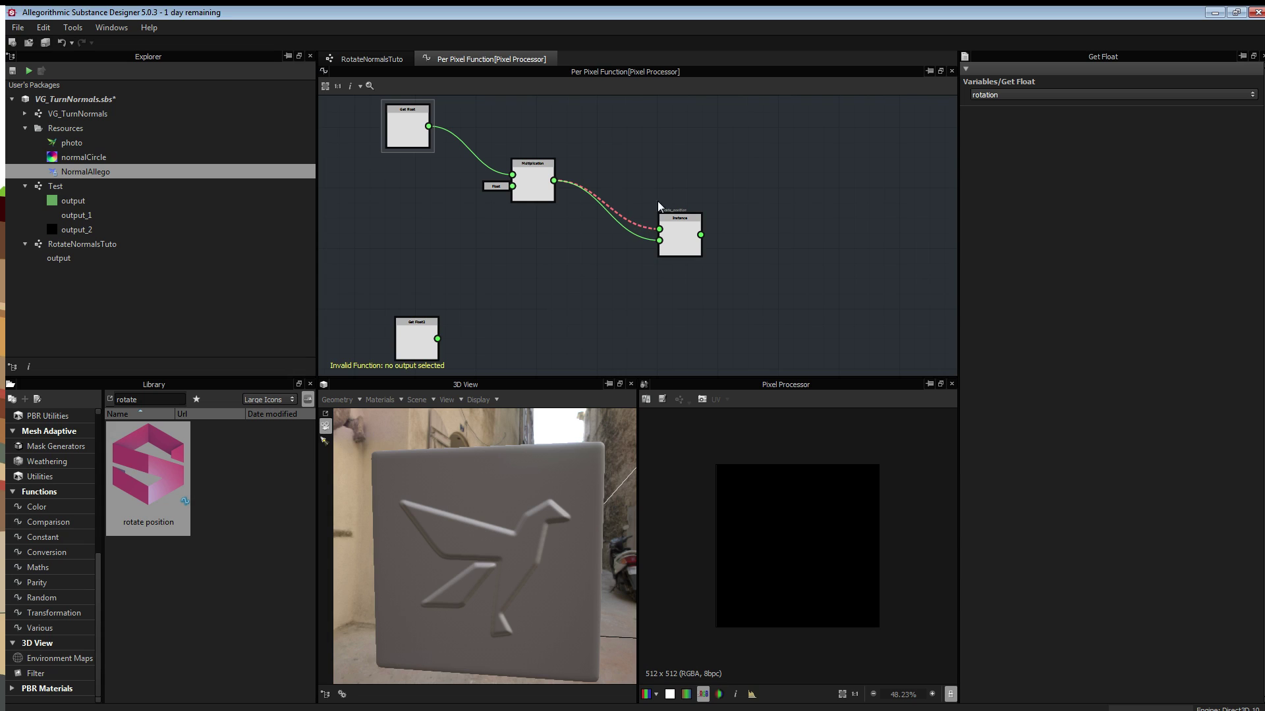
middle_click_drag(496, 316, 519, 290)
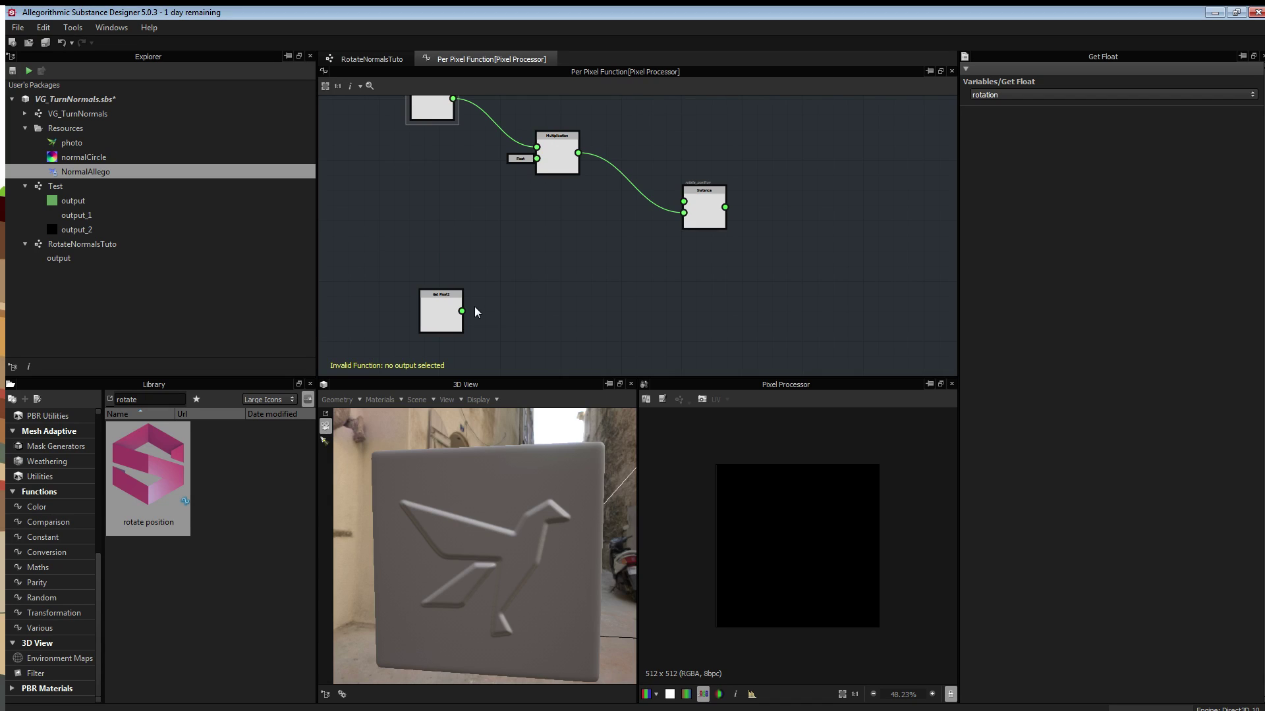
left_click_drag(448, 309, 469, 281)
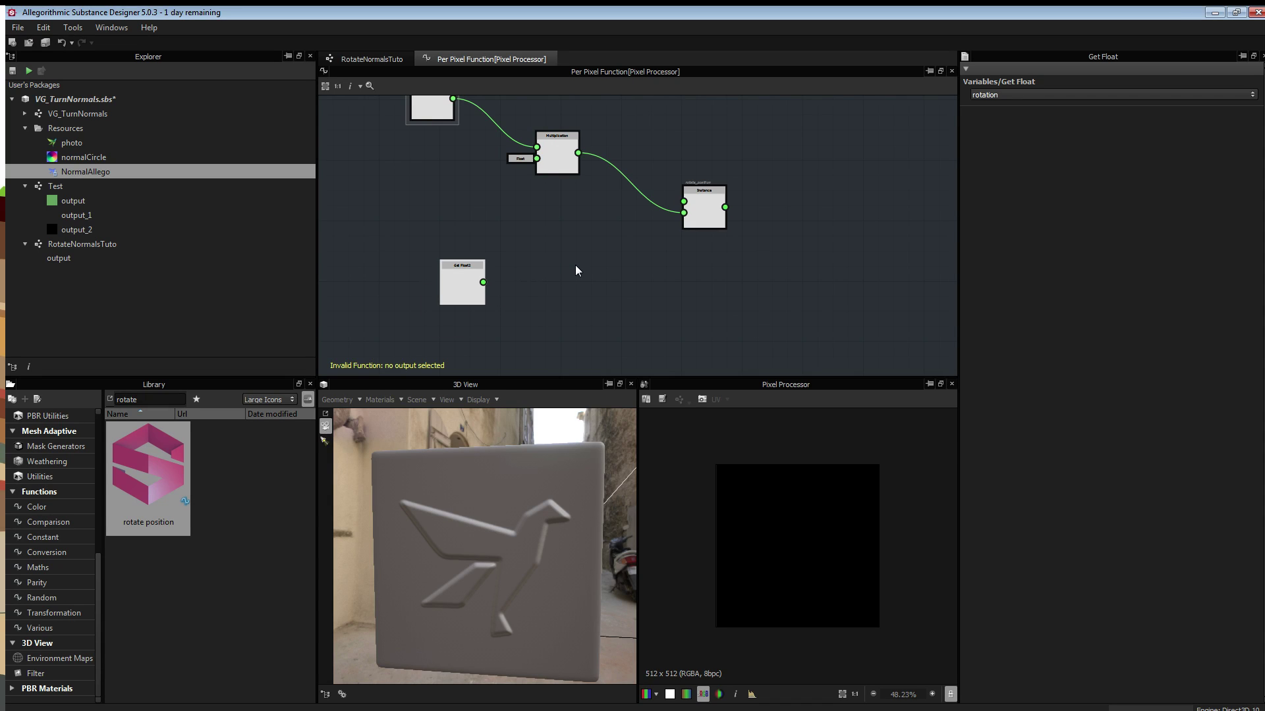
left_click_drag(467, 294, 684, 213)
left_click(463, 278)
left_click(705, 210)
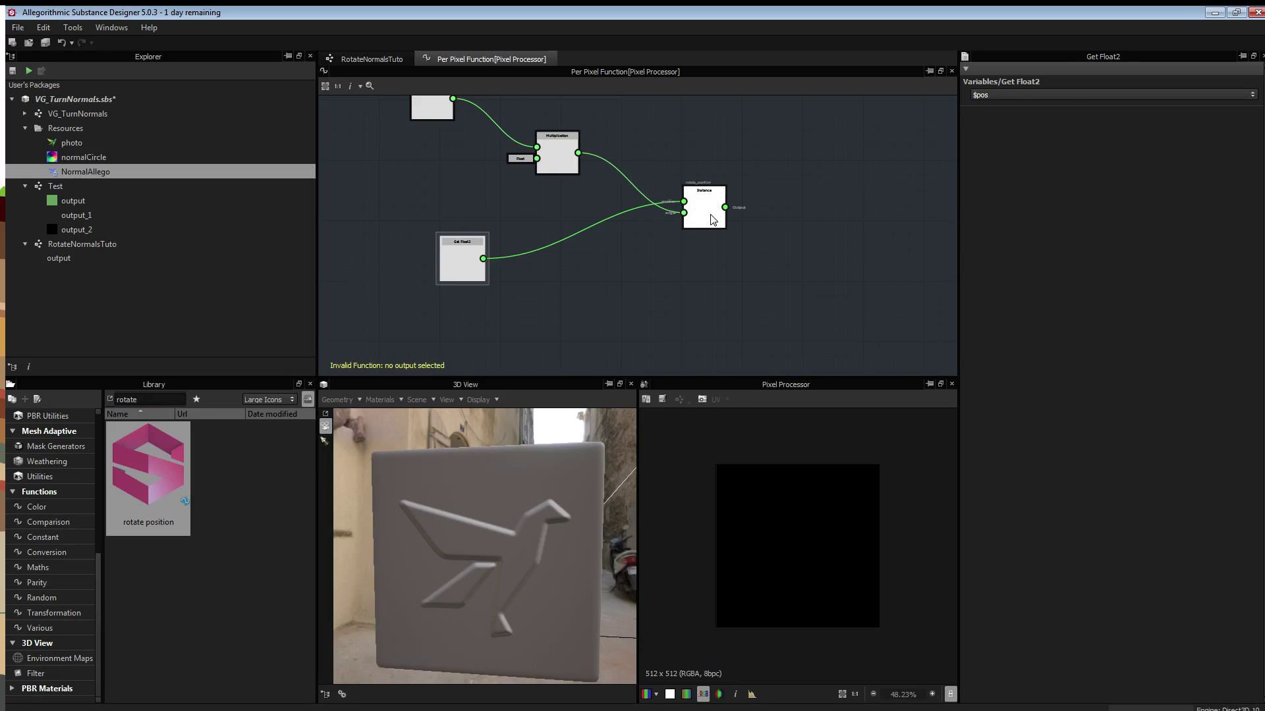
- Set the rotate_position node as the function's output node and check the RotateNormalsTuto graph before returning to the function
right_click(725, 207)
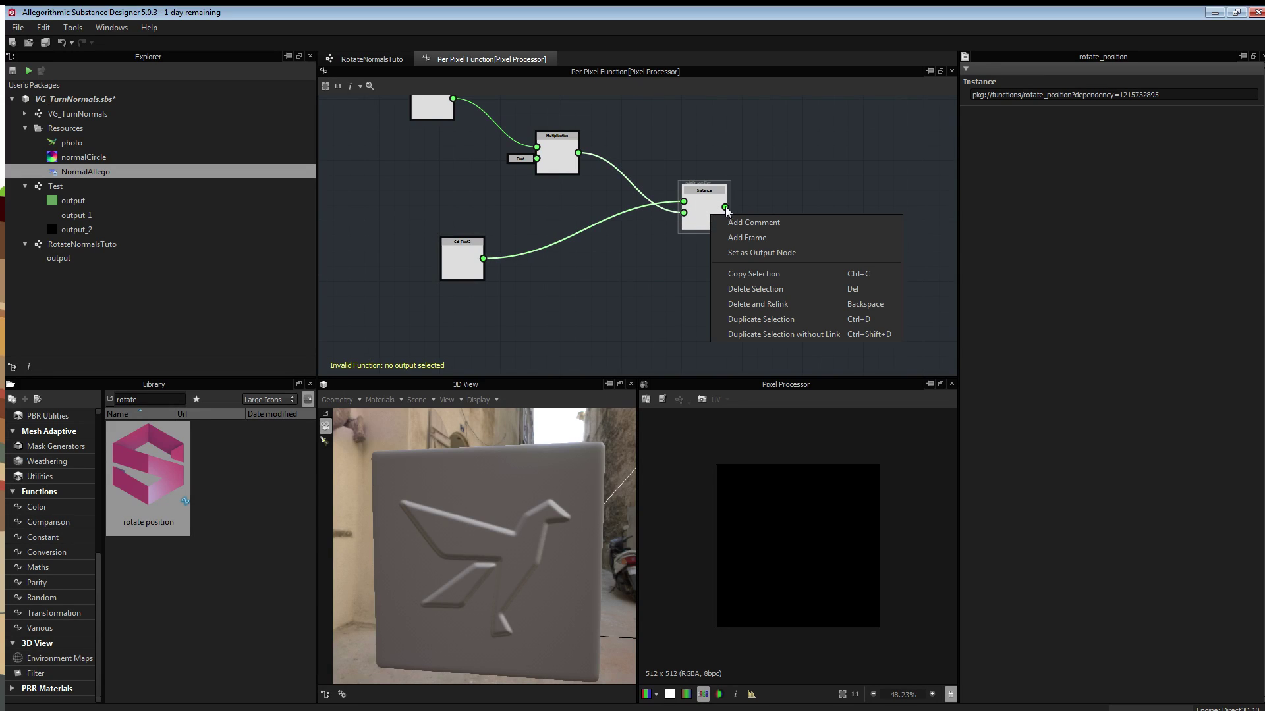
left_click(764, 253)
scroll(747, 235, "down", 2)
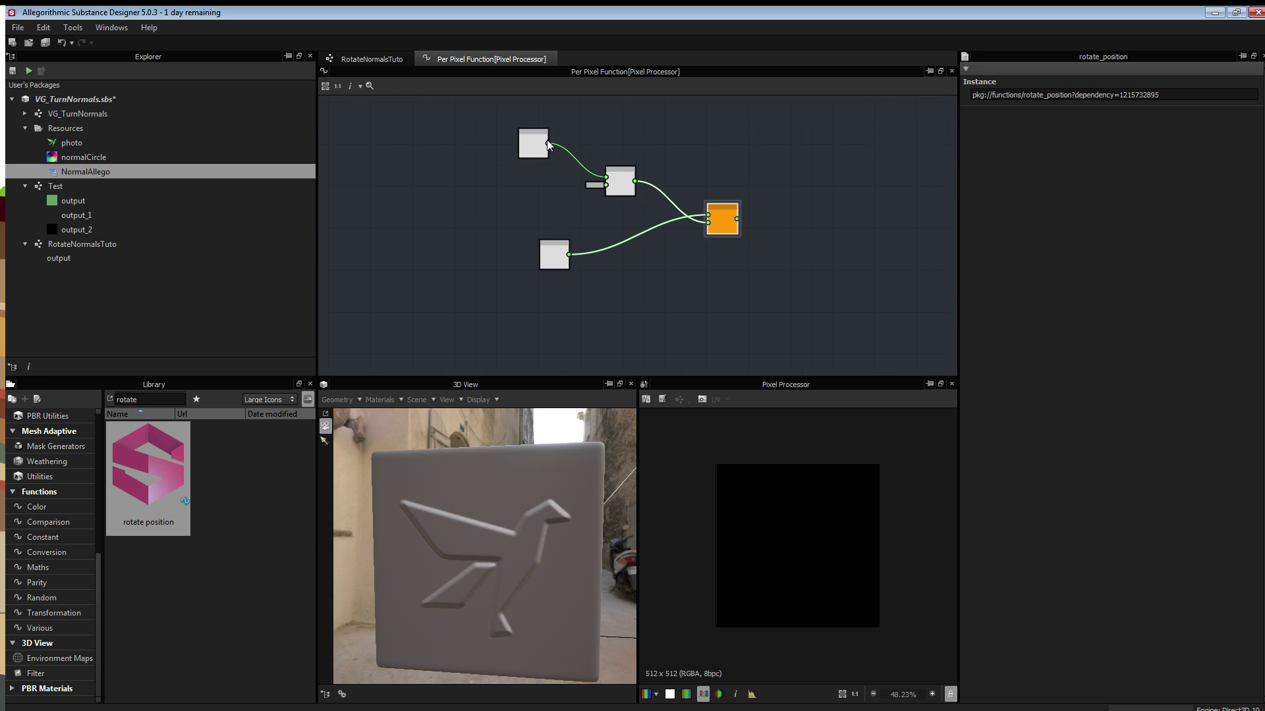
left_click(370, 60)
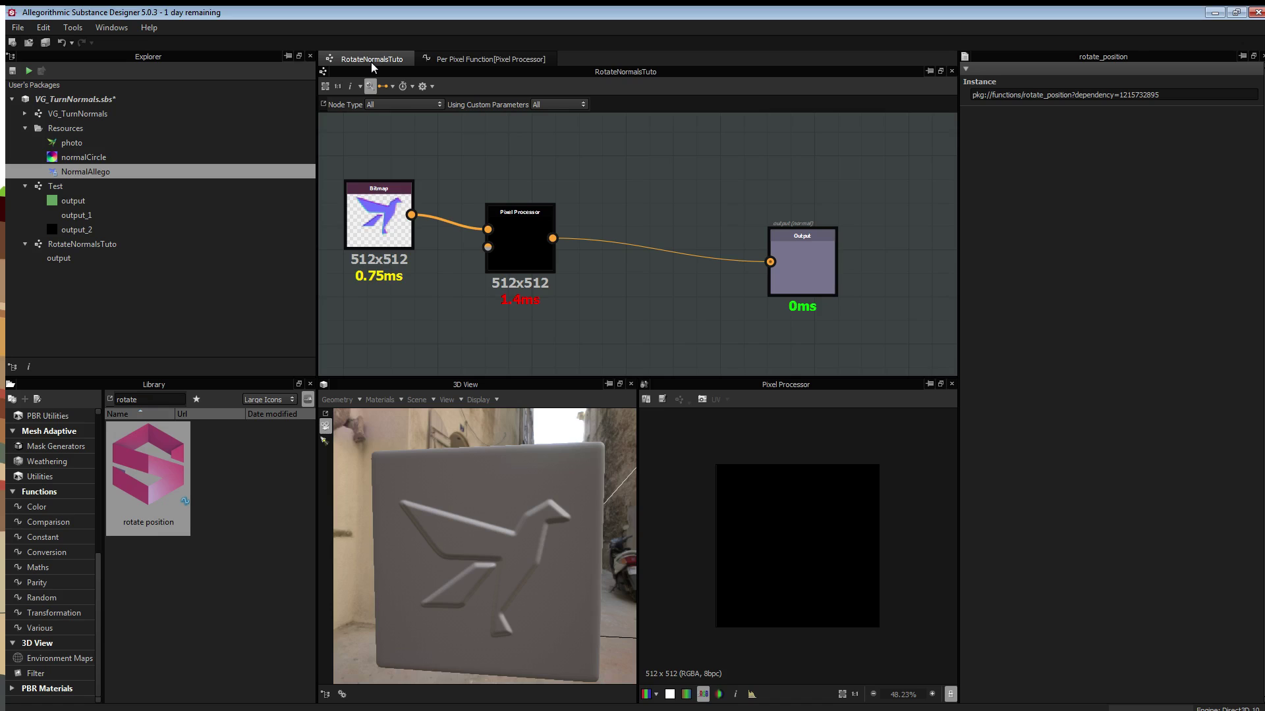
left_click(483, 59)
- Add a Float constant set to -0.26 and connect it to the Multiplication node in place of the rotation Get Float node
scroll(523, 106, "up", 3)
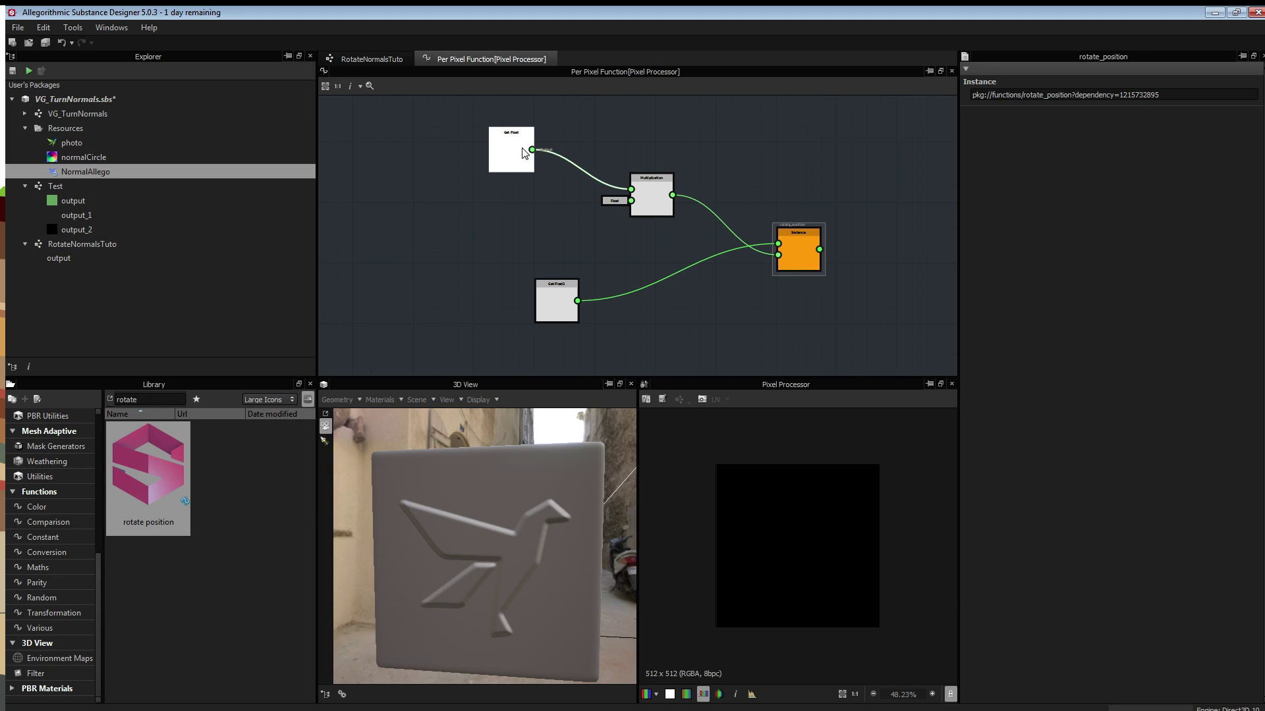
middle_click_drag(516, 70, 516, 133)
right_click(516, 133)
mouse_move(592, 141)
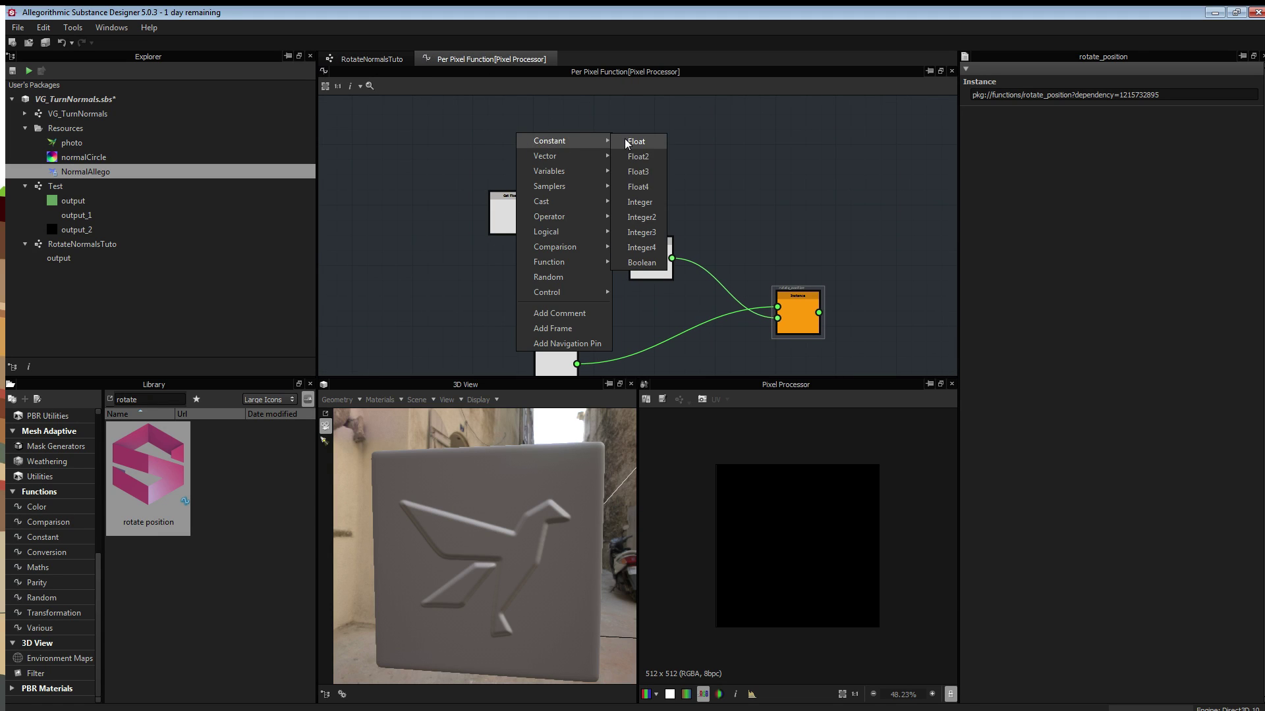
left_click(632, 141)
left_click_drag(537, 132, 630, 252)
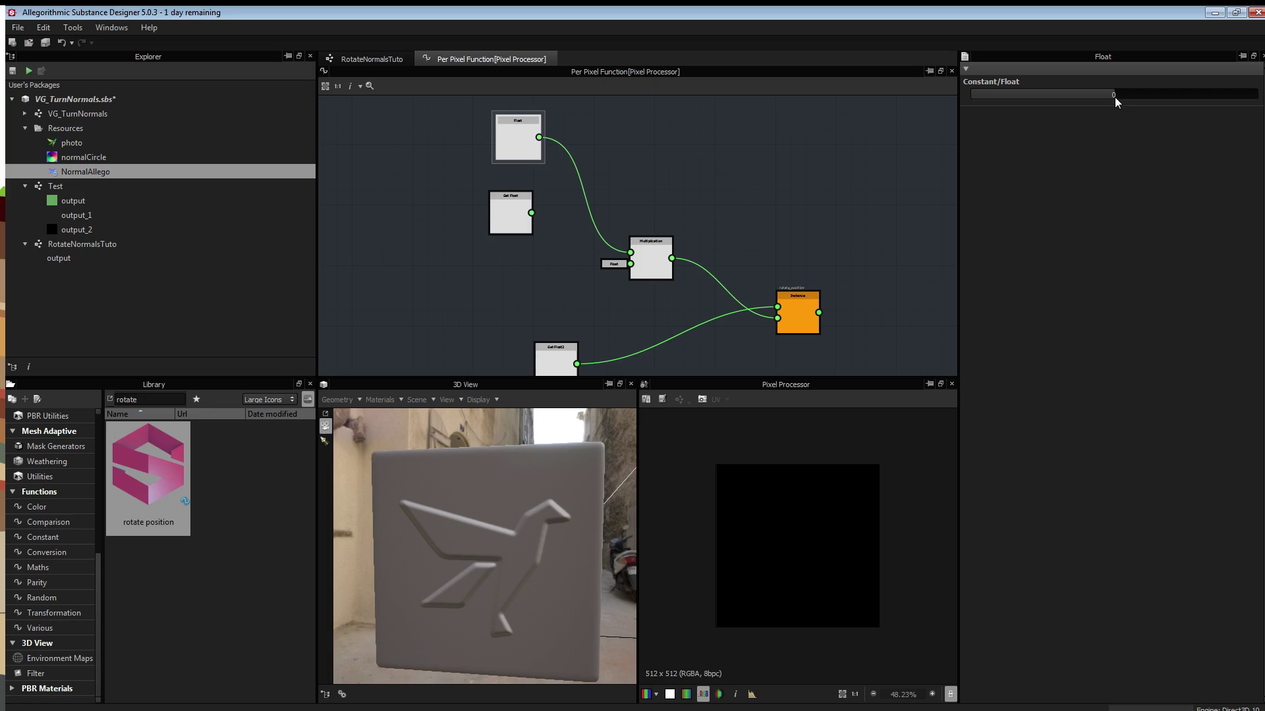
mouse_move(1124, 95)
left_mouse_down()
mouse_move(1056, 95)
mouse_move(1108, 95)
left_mouse_up()
- Select the rotate_position output node and examine its position and angle connections
scroll(719, 256, "up", 5)
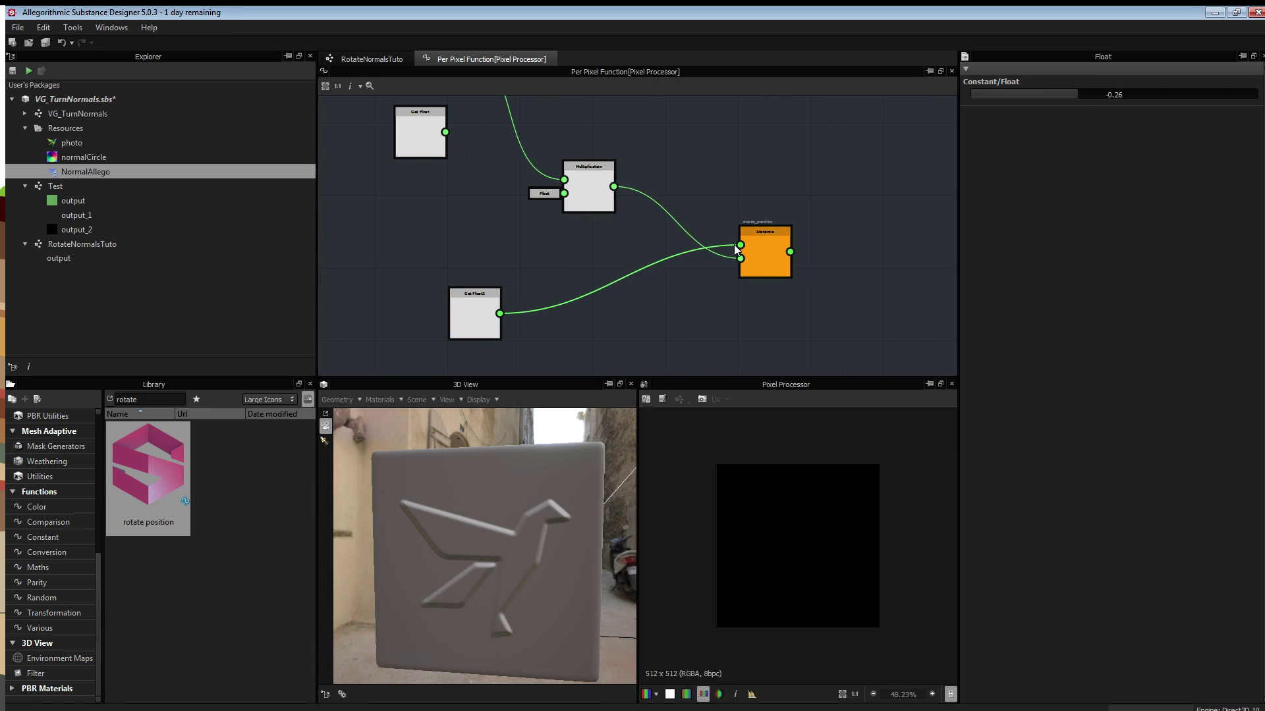
scroll(736, 253, "down", 4)
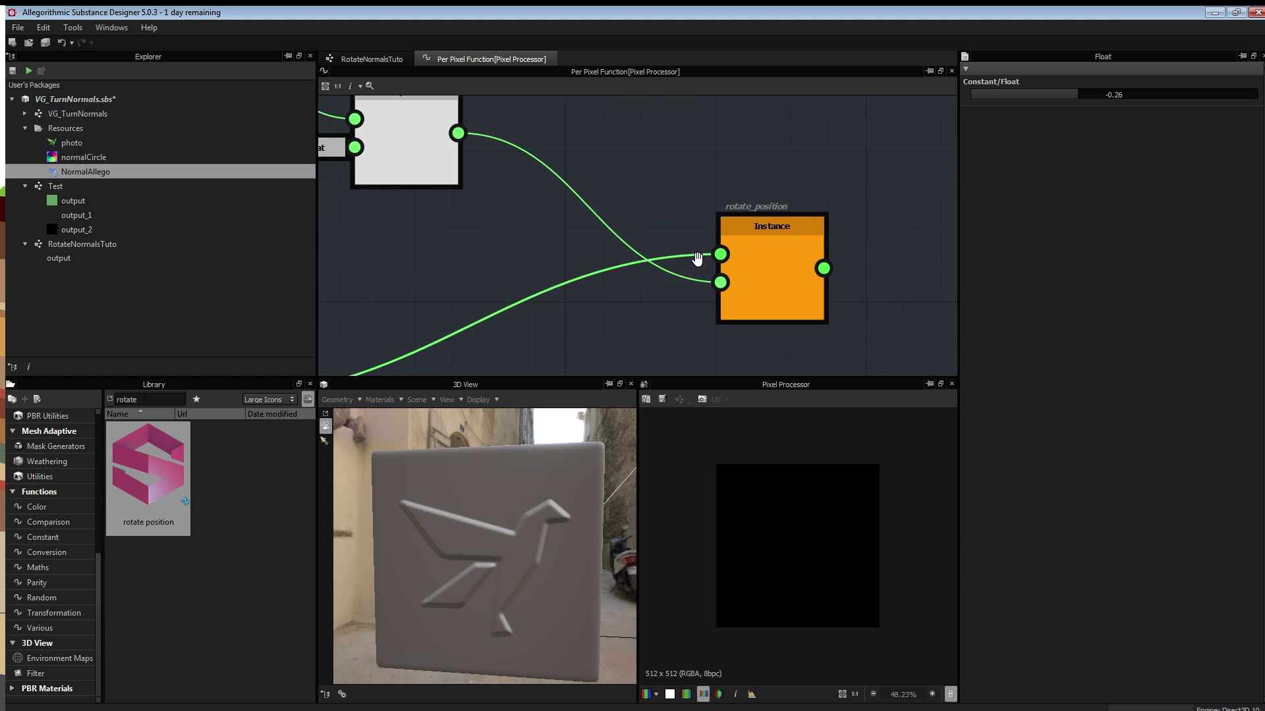
left_click(741, 252)
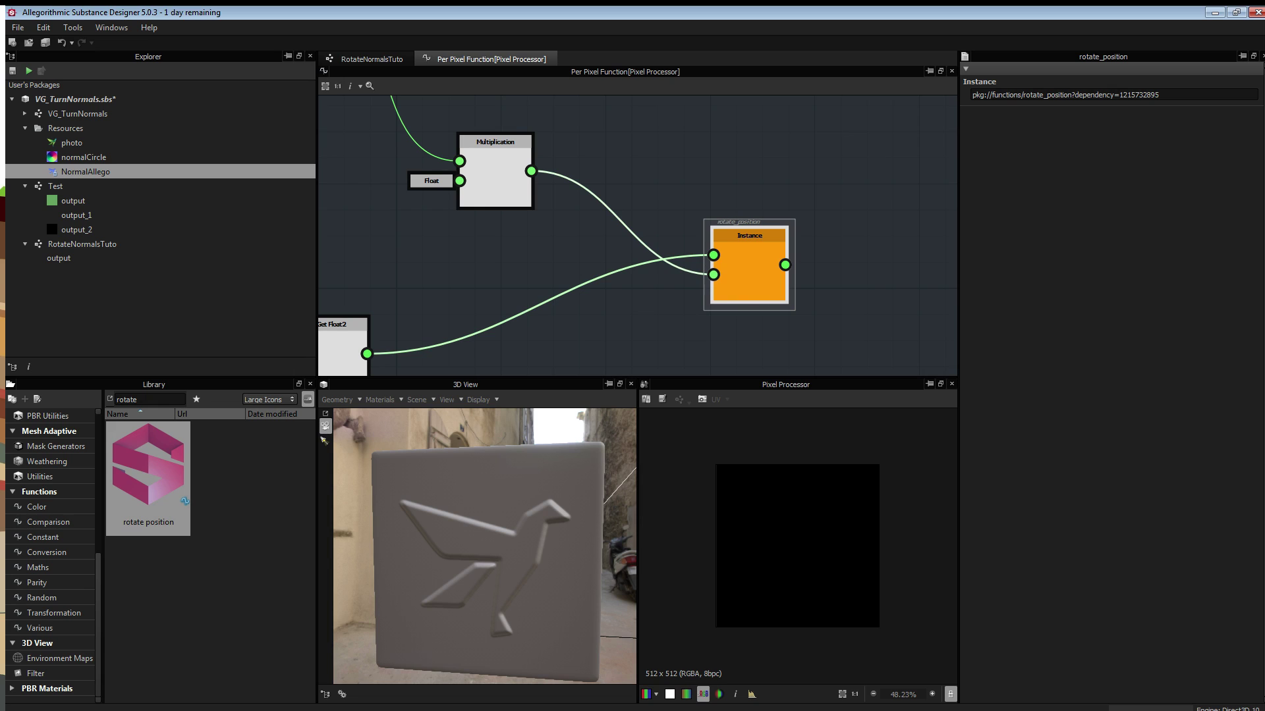
- Select the Output node of the RotateNormalsTuto graph to show it in the 2D view, and return to the Per Pixel Function
middle_click_drag(509, 232, 511, 232)
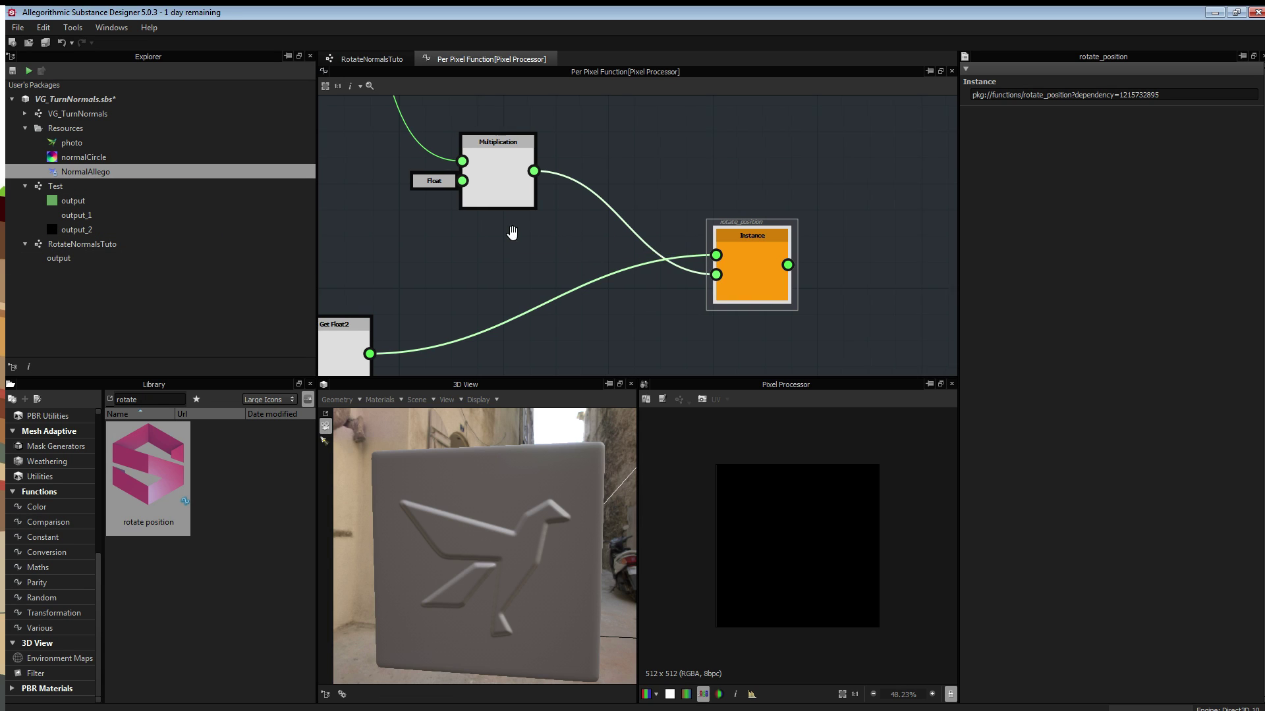
scroll(540, 244, "down", 2)
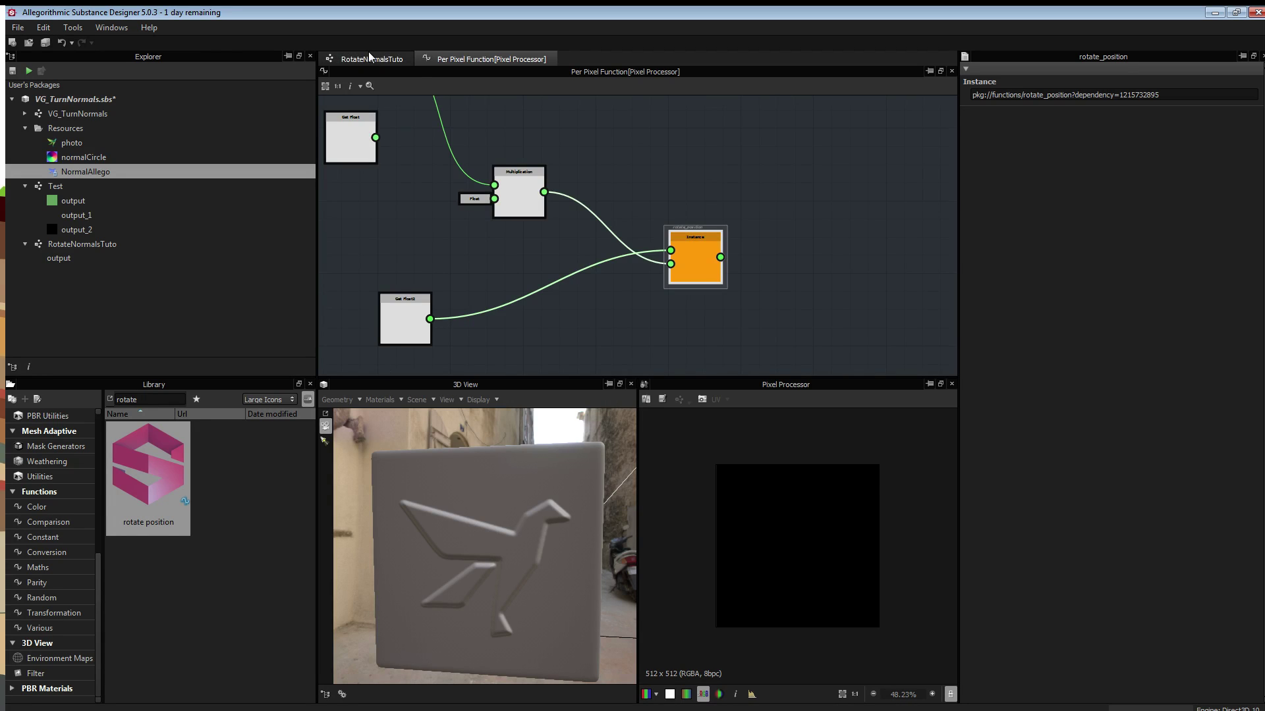
left_click(370, 58)
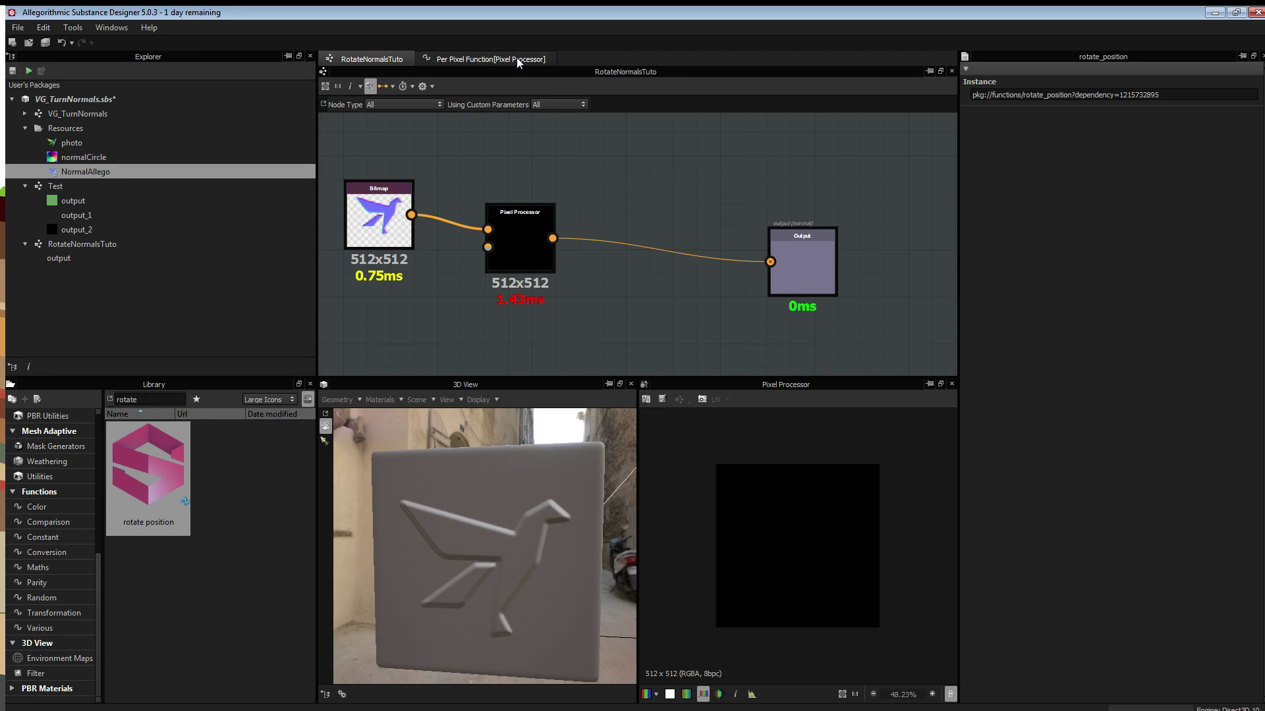
left_click(803, 247)
left_click(474, 59)
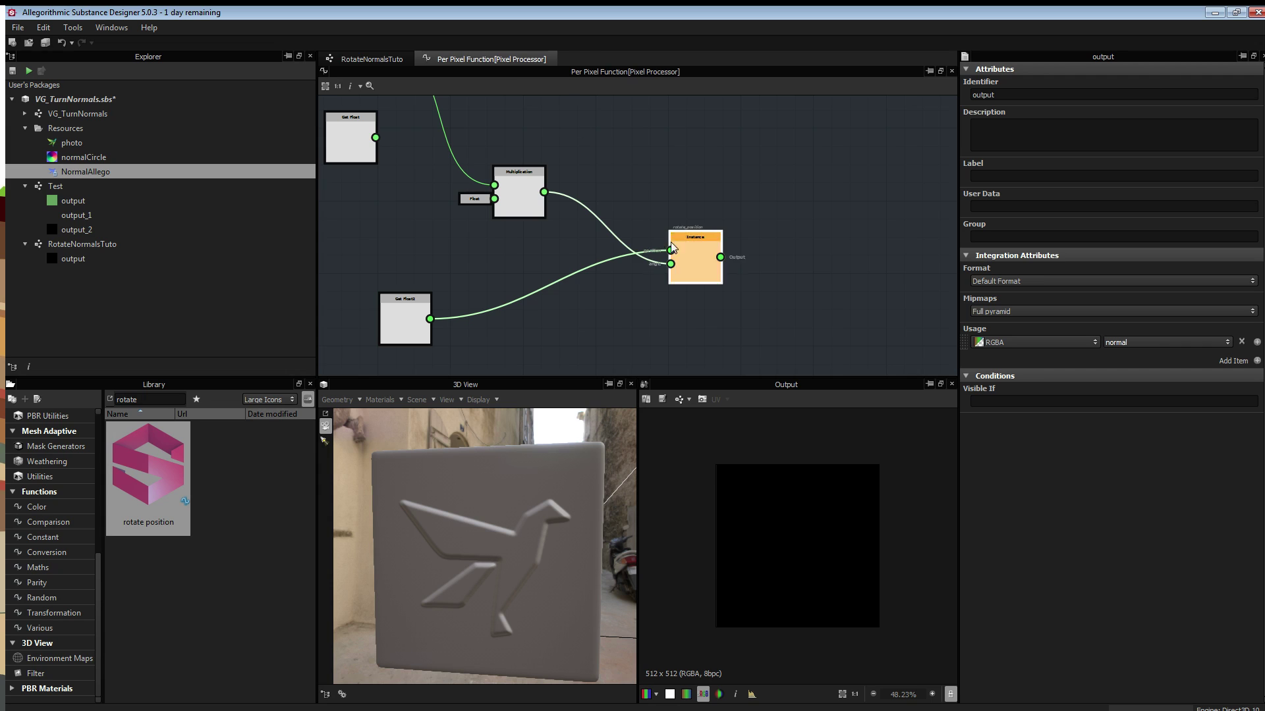
- Examine the Bitmap, Pixel Processor and Output nodes in the RotateNormalsTuto graph
left_click(375, 59)
scroll(626, 290, "down", 2)
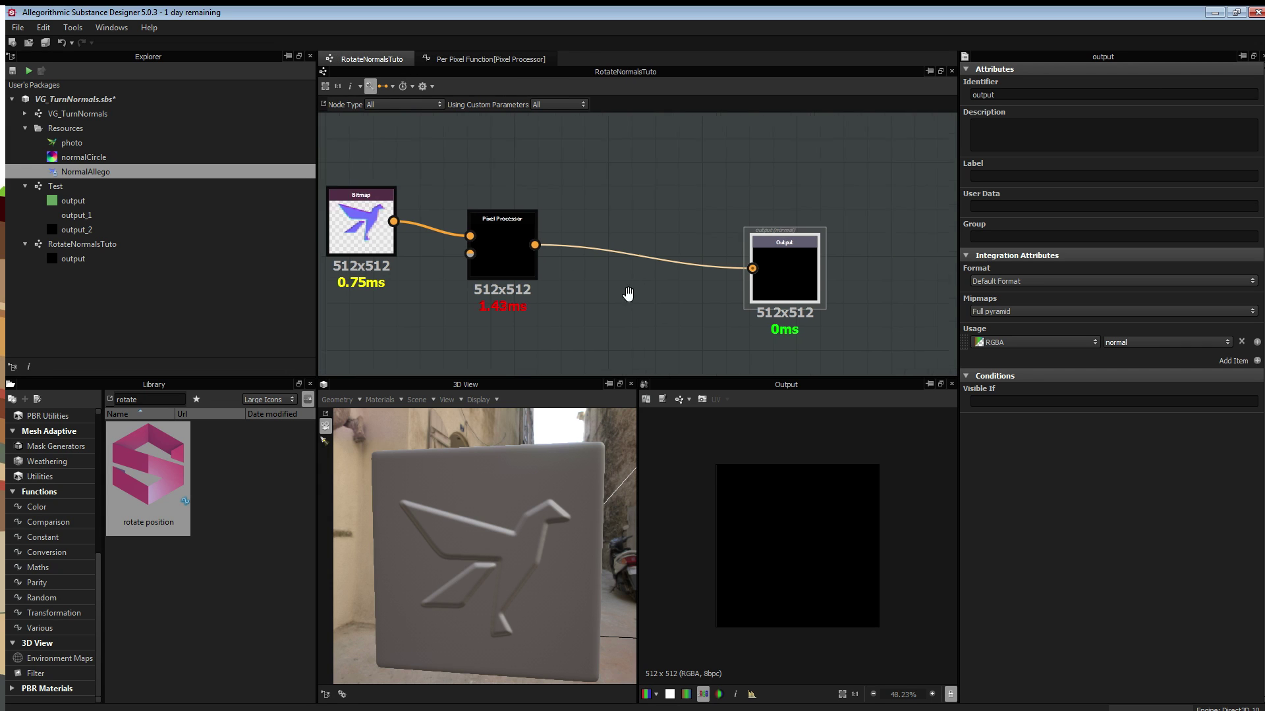
middle_click_drag(544, 302, 648, 274)
scroll(647, 274, "up", 2)
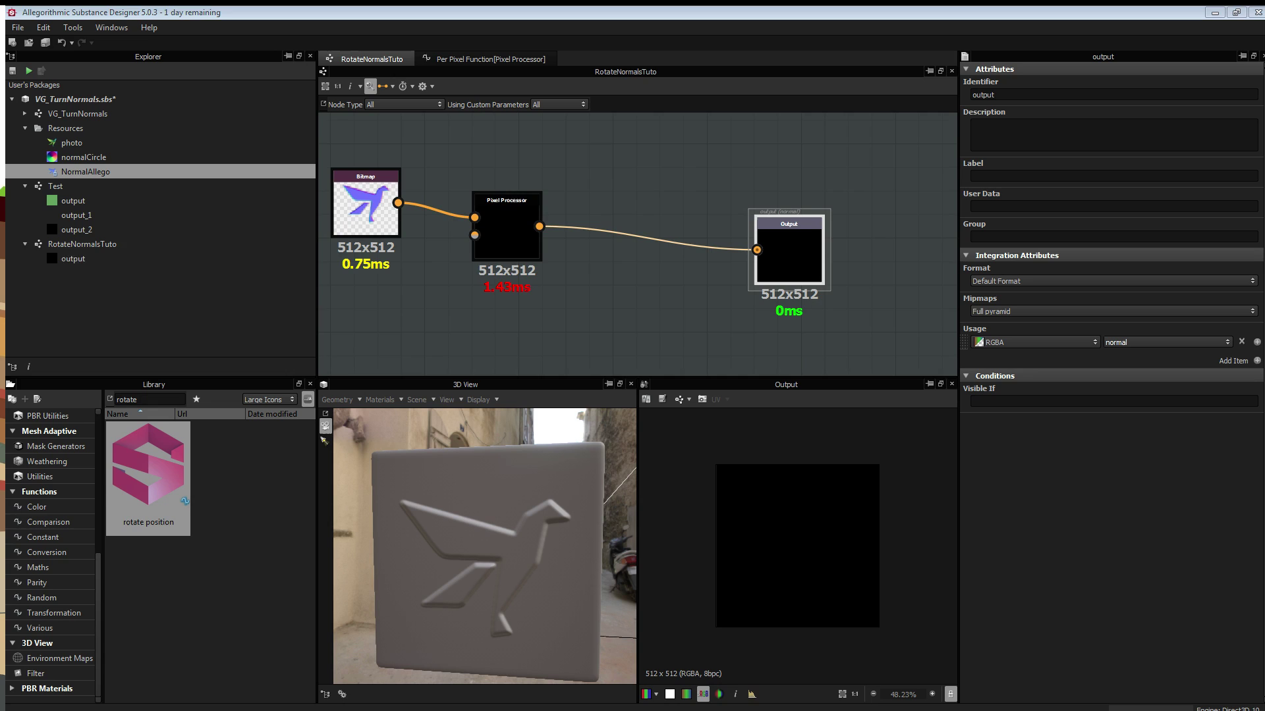
middle_click_drag(636, 292, 650, 282)
right_click(651, 284)
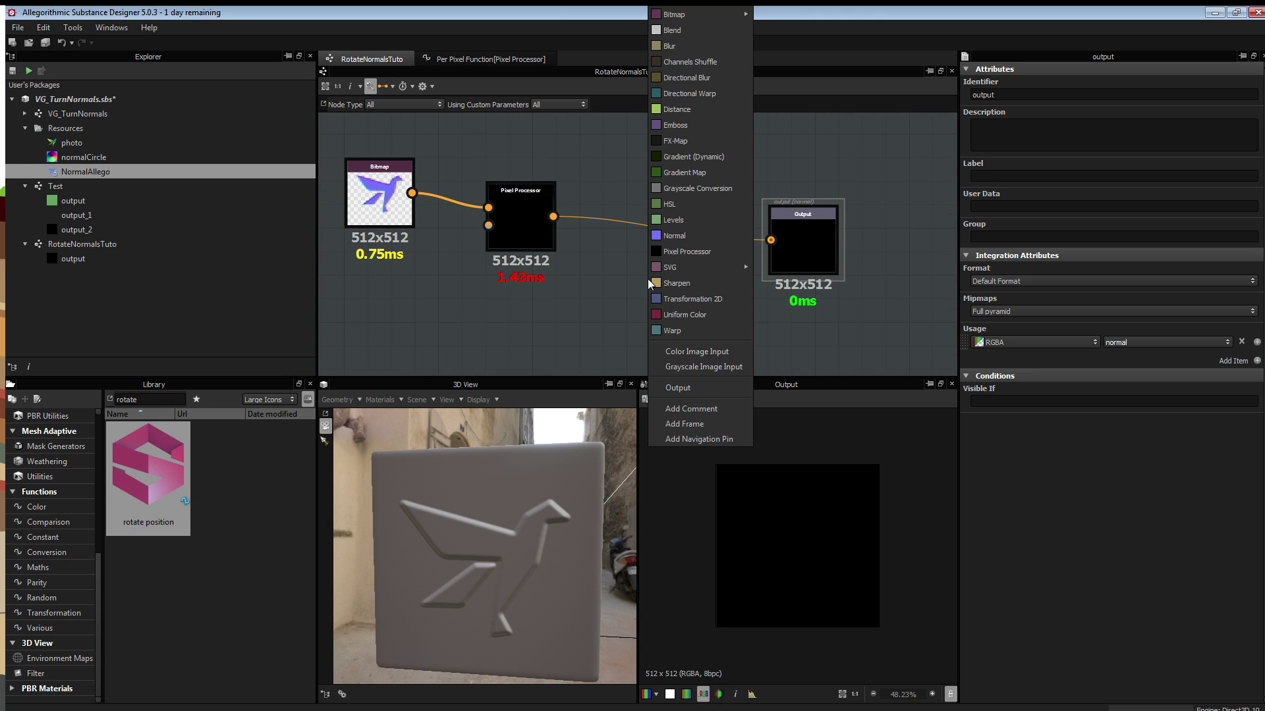
left_click(612, 280)
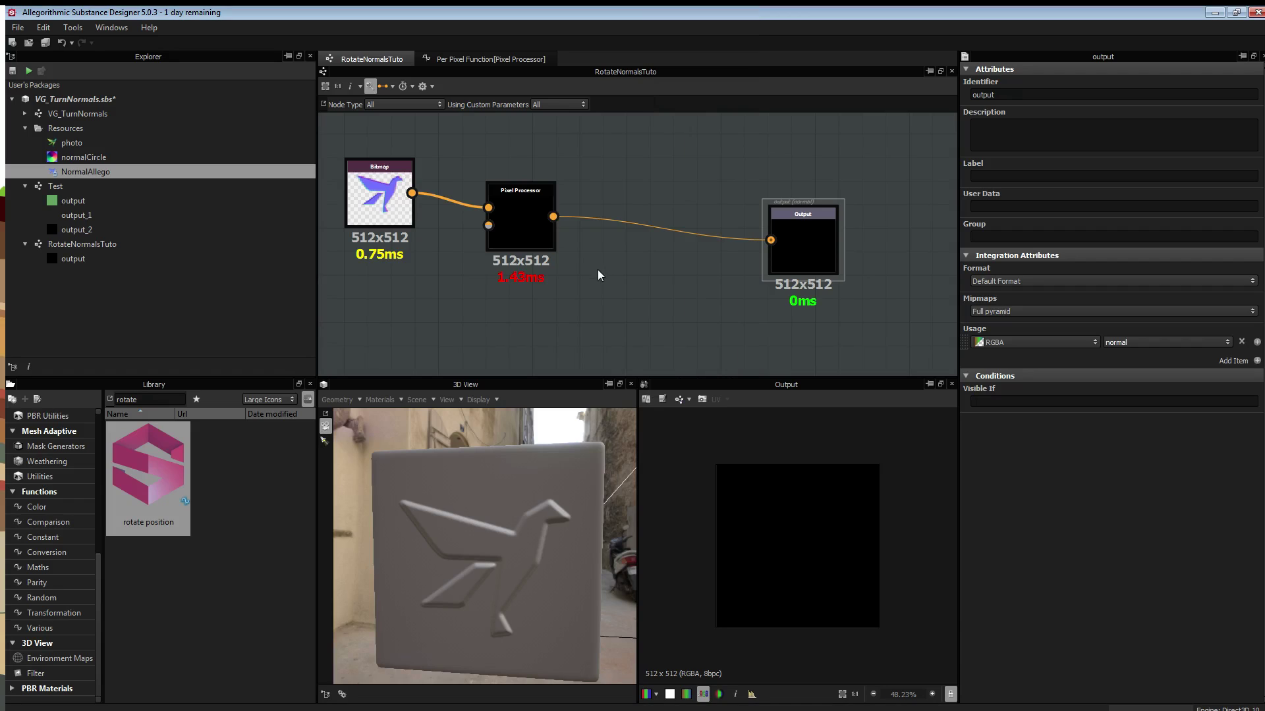
- Add a Sample Color node to the Per Pixel Function, feed its position from rotate_position, and set it as the output node
left_click(491, 59)
middle_click_drag(688, 234, 656, 206)
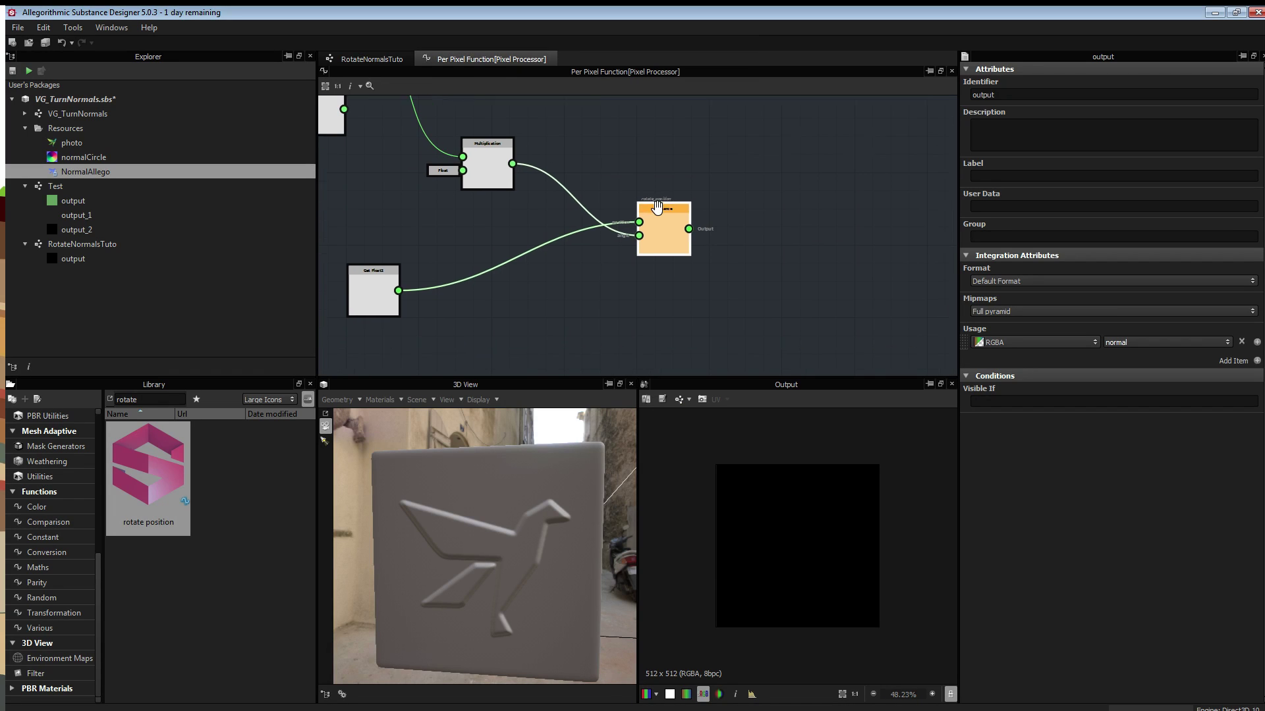
right_click(742, 211)
mouse_move(763, 224)
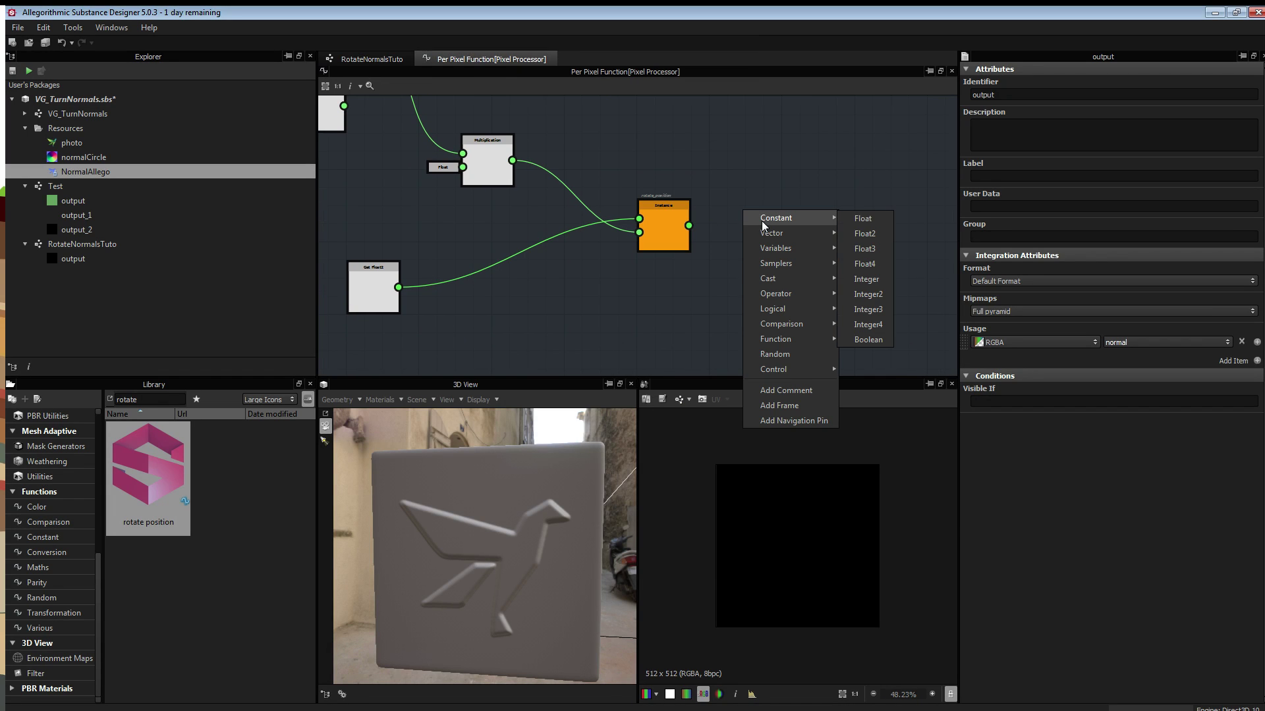
mouse_move(816, 265)
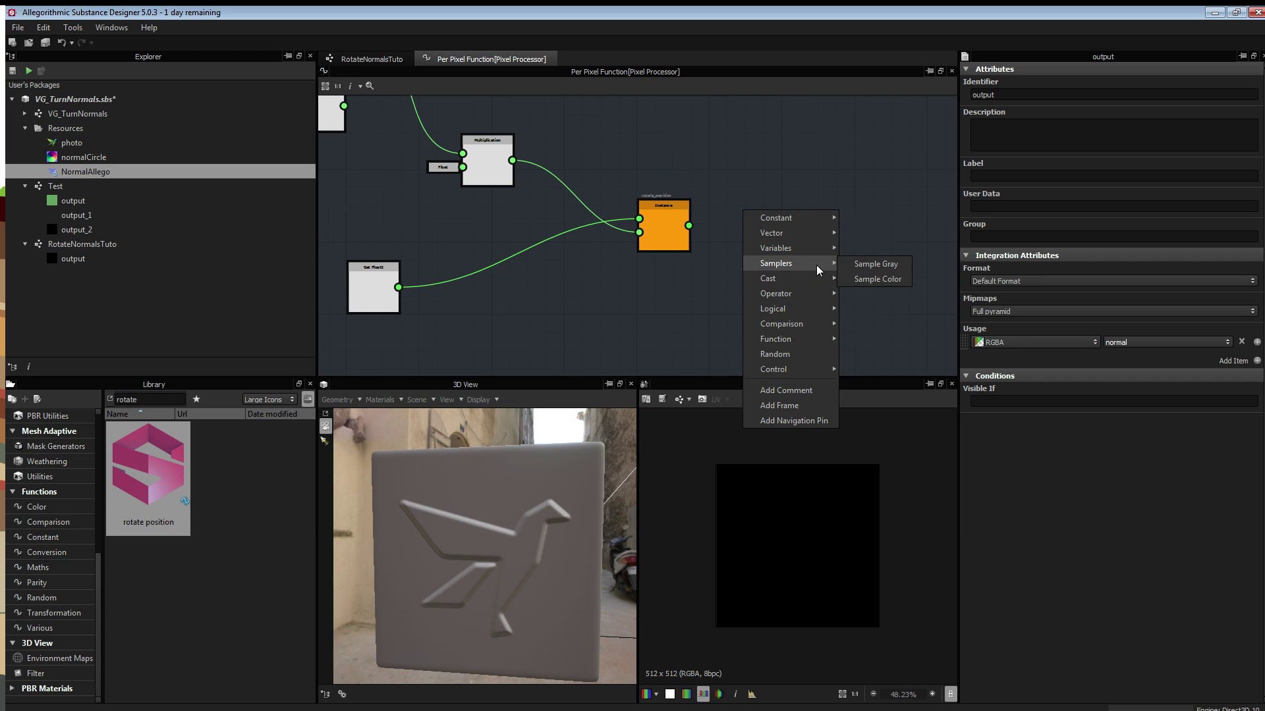
left_click(888, 285)
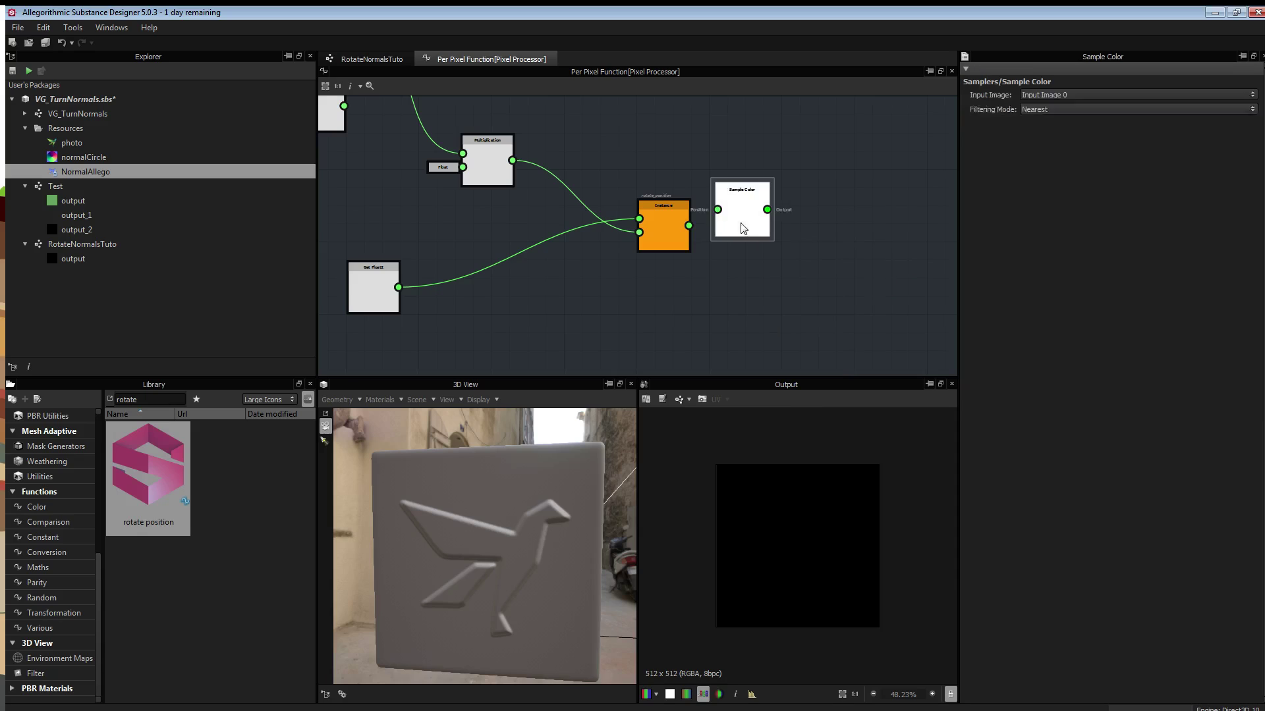
left_click_drag(688, 225, 718, 210)
right_click(737, 213)
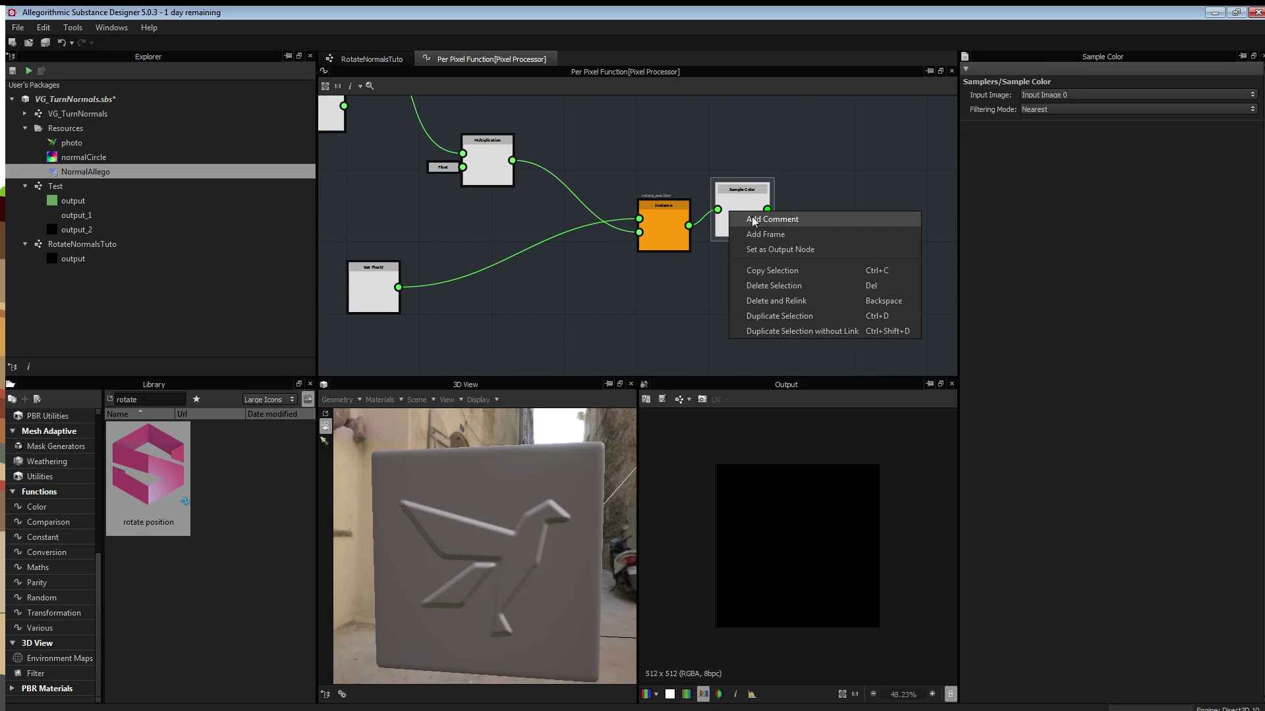
left_click(769, 250)
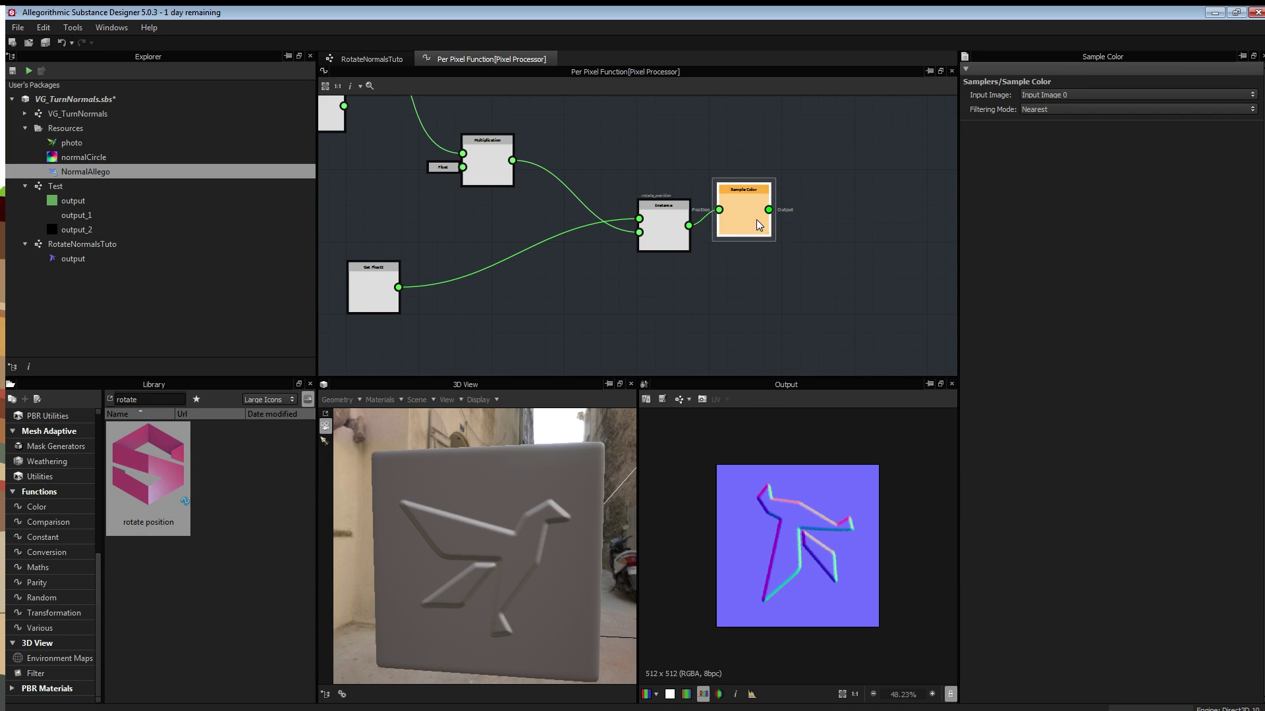
- Move the Float constant node closer to the Get Float node and set its value to -0.19
left_click(630, 239)
key("f")
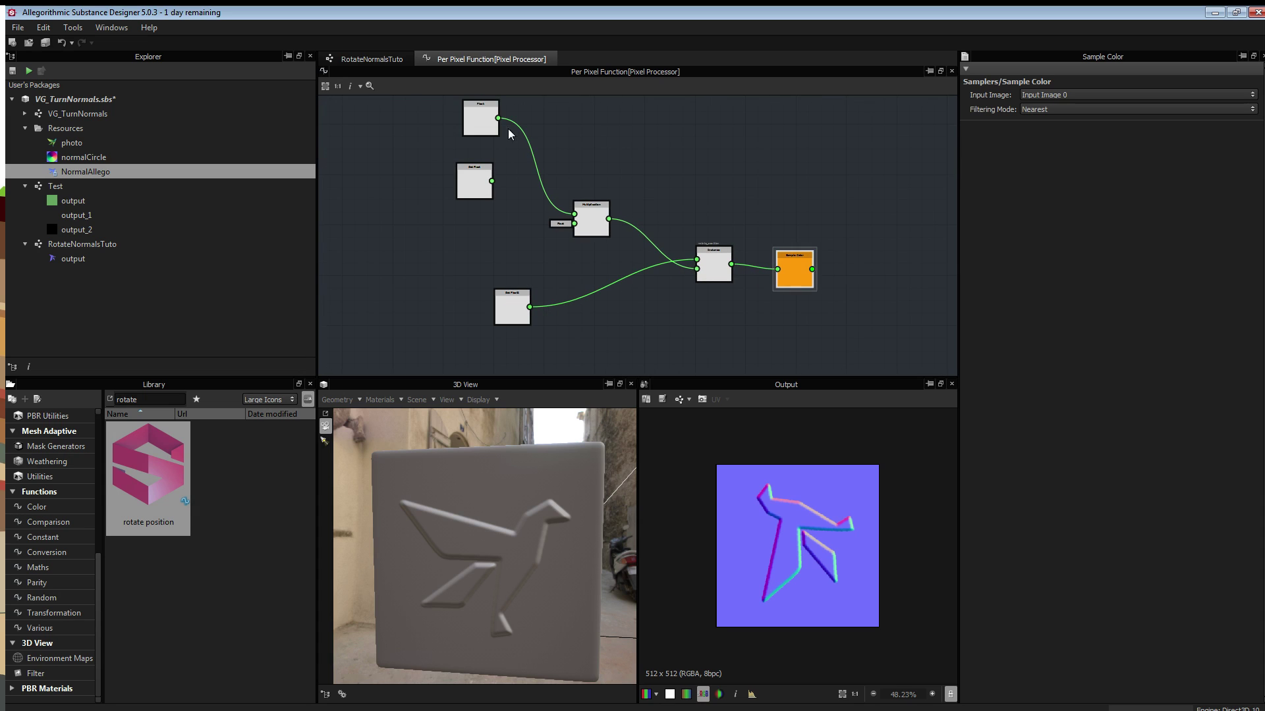
left_click_drag(484, 114, 494, 131)
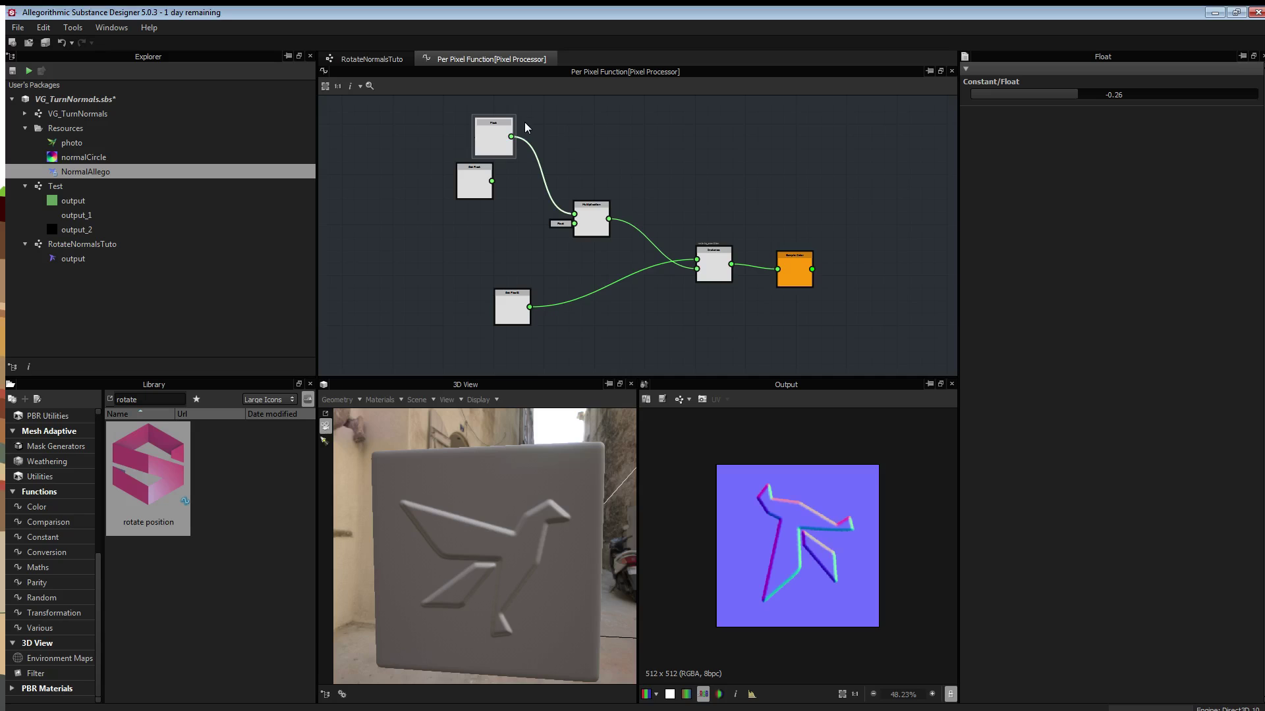
mouse_move(1076, 93)
left_mouse_down()
mouse_move(1026, 93)
mouse_move(1129, 101)
mouse_move(1071, 94)
mouse_move(1096, 98)
mouse_move(1085, 96)
left_mouse_up()
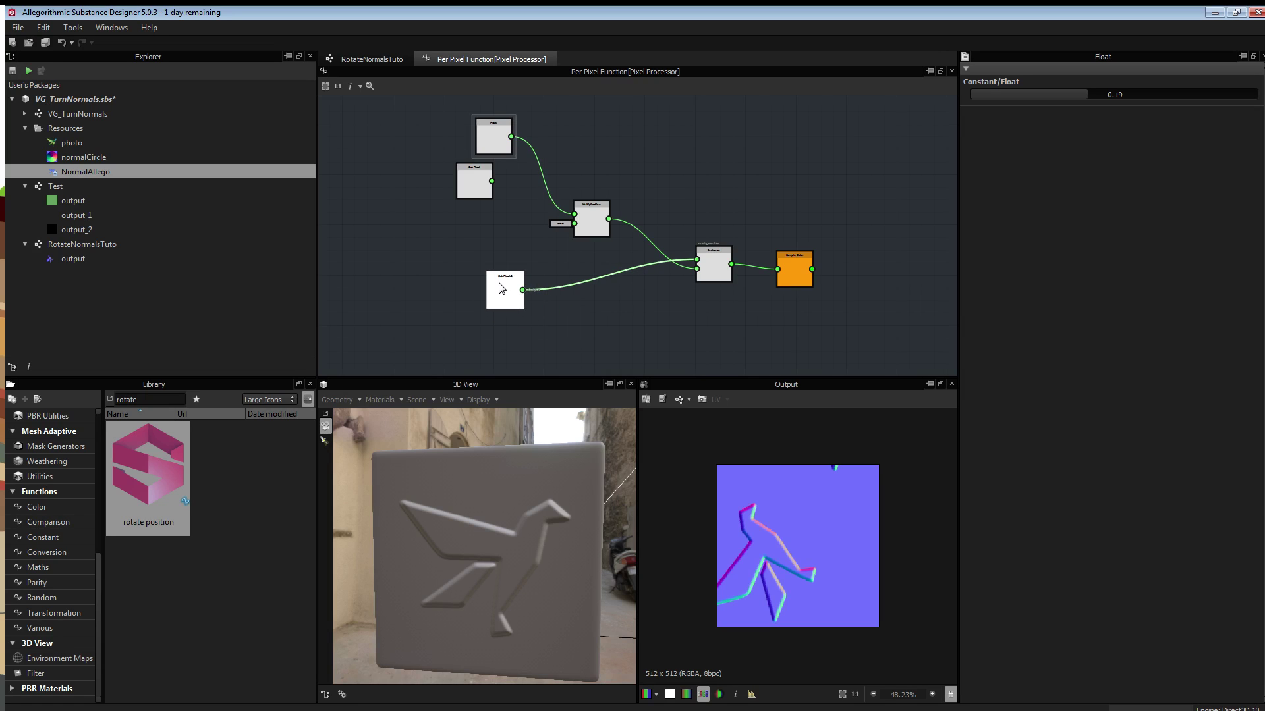
- Add a Float2 constant below the Get Float2 node and set both of its components to 0.5
scroll(519, 291, "up", 3)
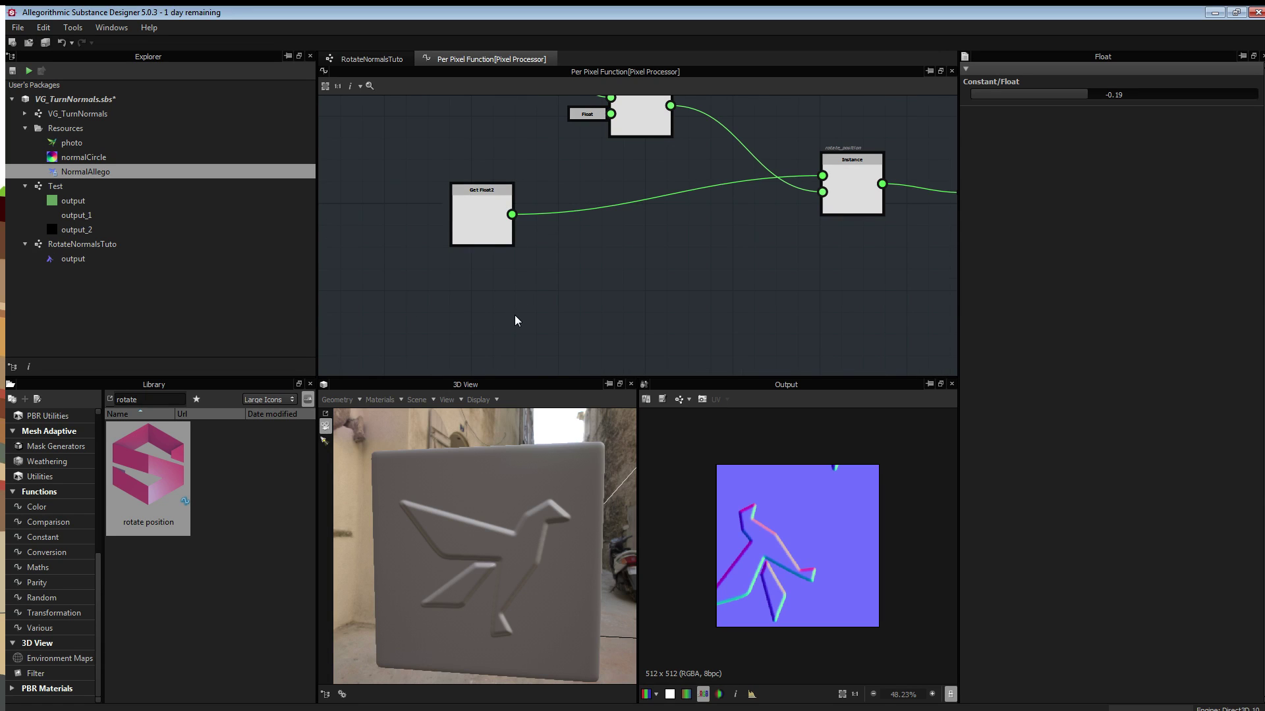
right_click(515, 315)
mouse_move(561, 322)
left_click(637, 338)
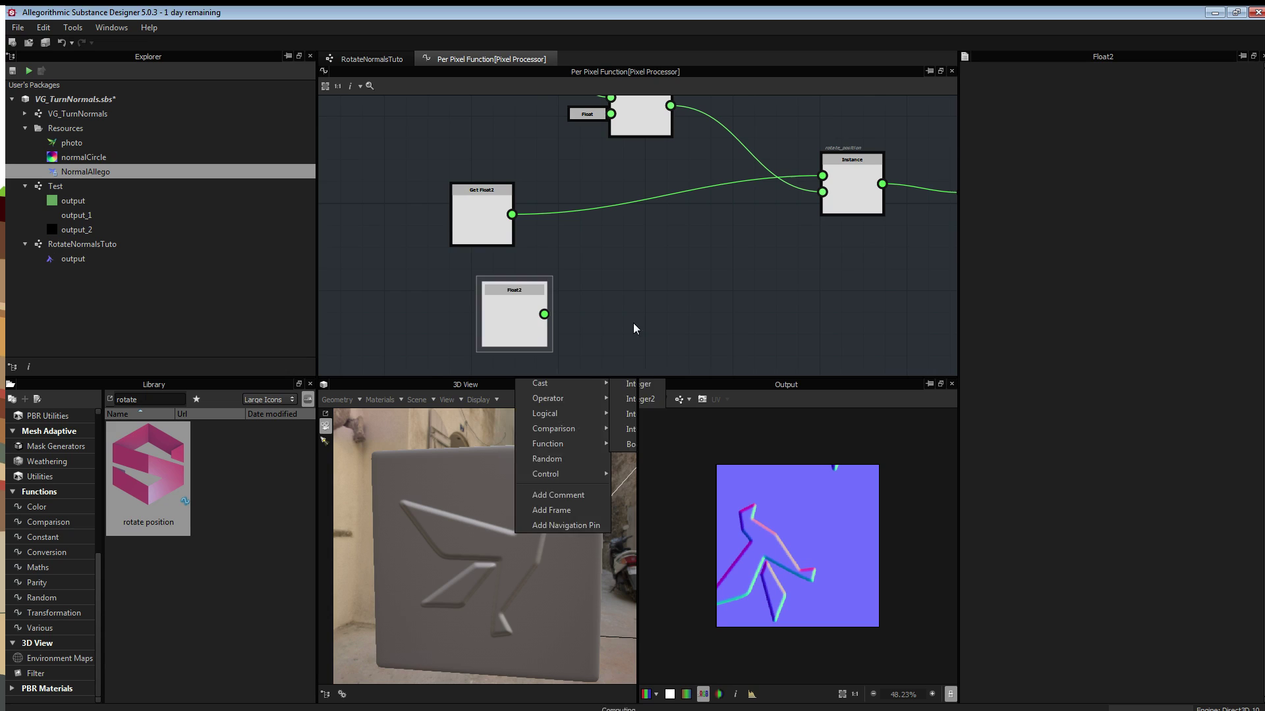
left_click_drag(514, 313, 482, 312)
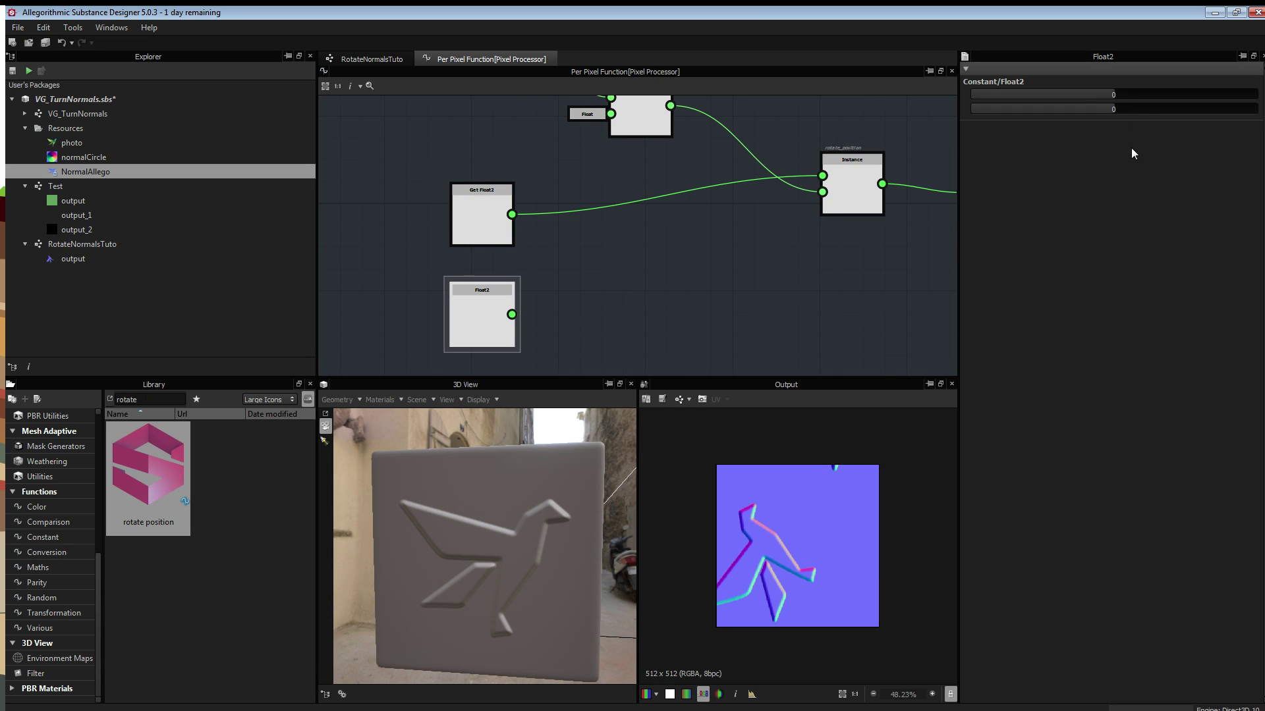
double_click(1116, 95)
type("0.5")
key("Tab")
type("0.5")
key("Return")
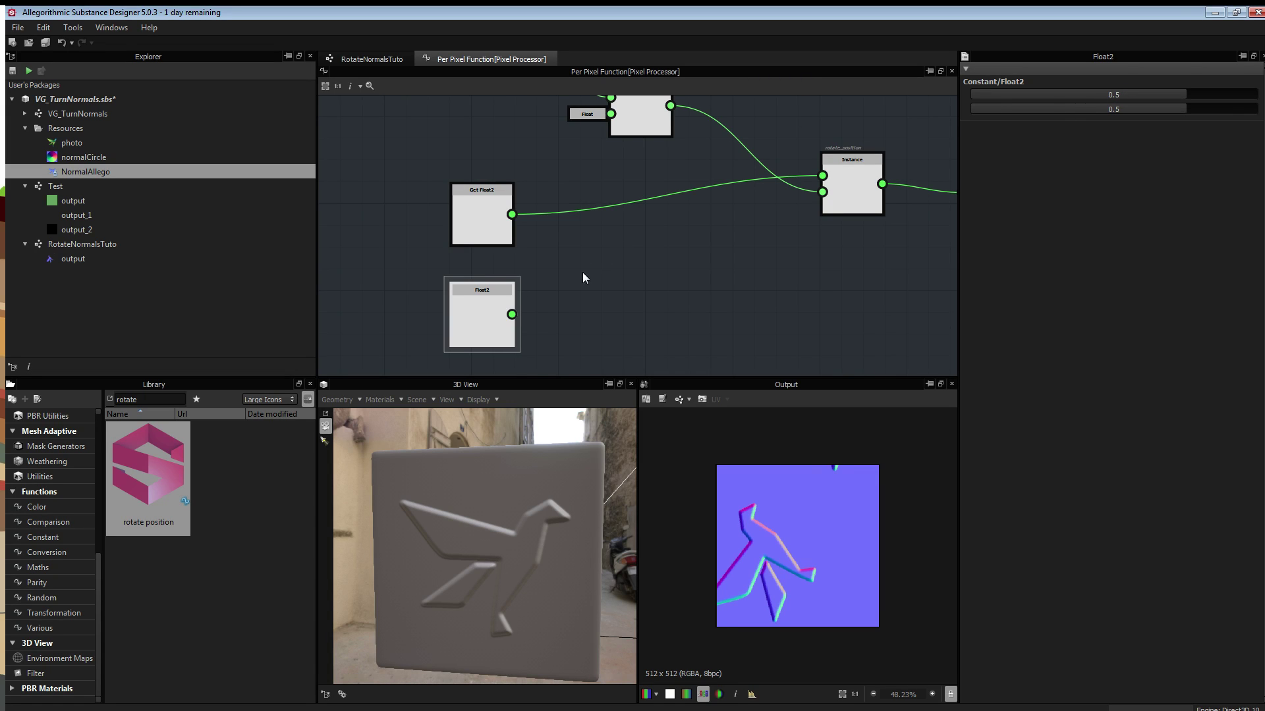
- Create an Add node and connect the Get Float2 and Float2 nodes to its two inputs
right_click(637, 306)
mouse_move(689, 387)
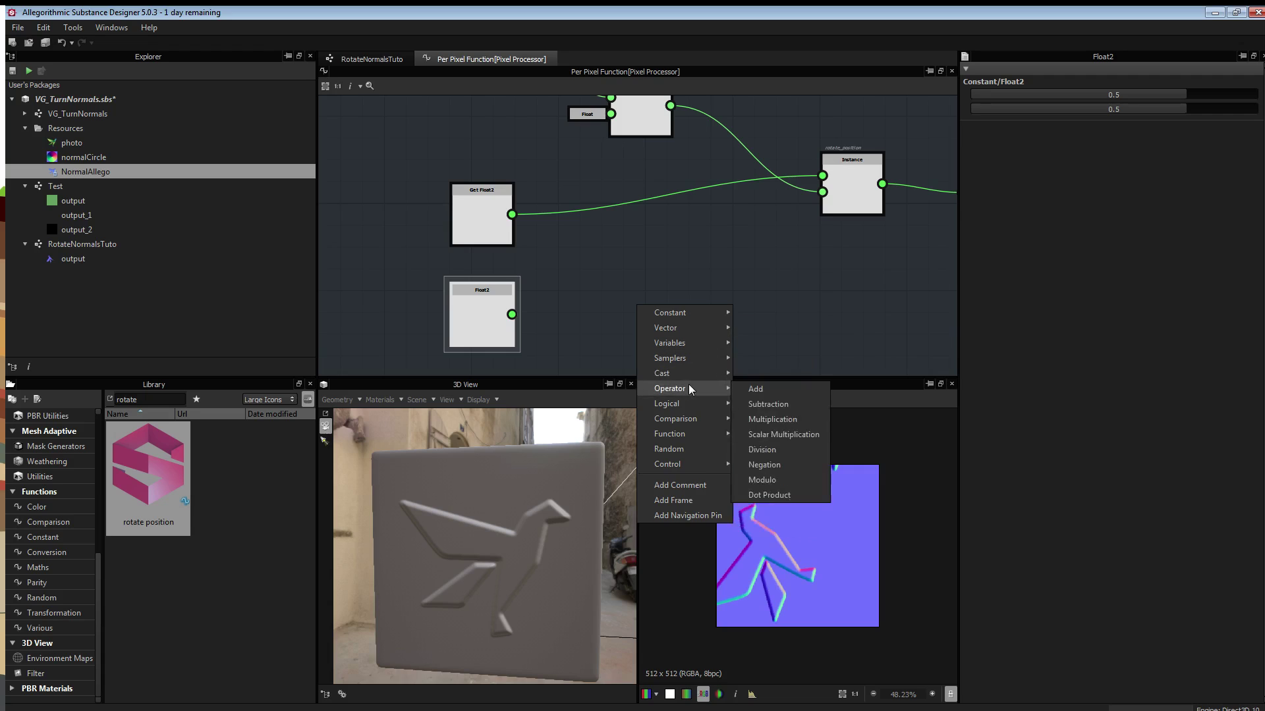
left_click(781, 392)
left_click_drag(572, 315, 616, 298)
left_click_drag(512, 214, 642, 285)
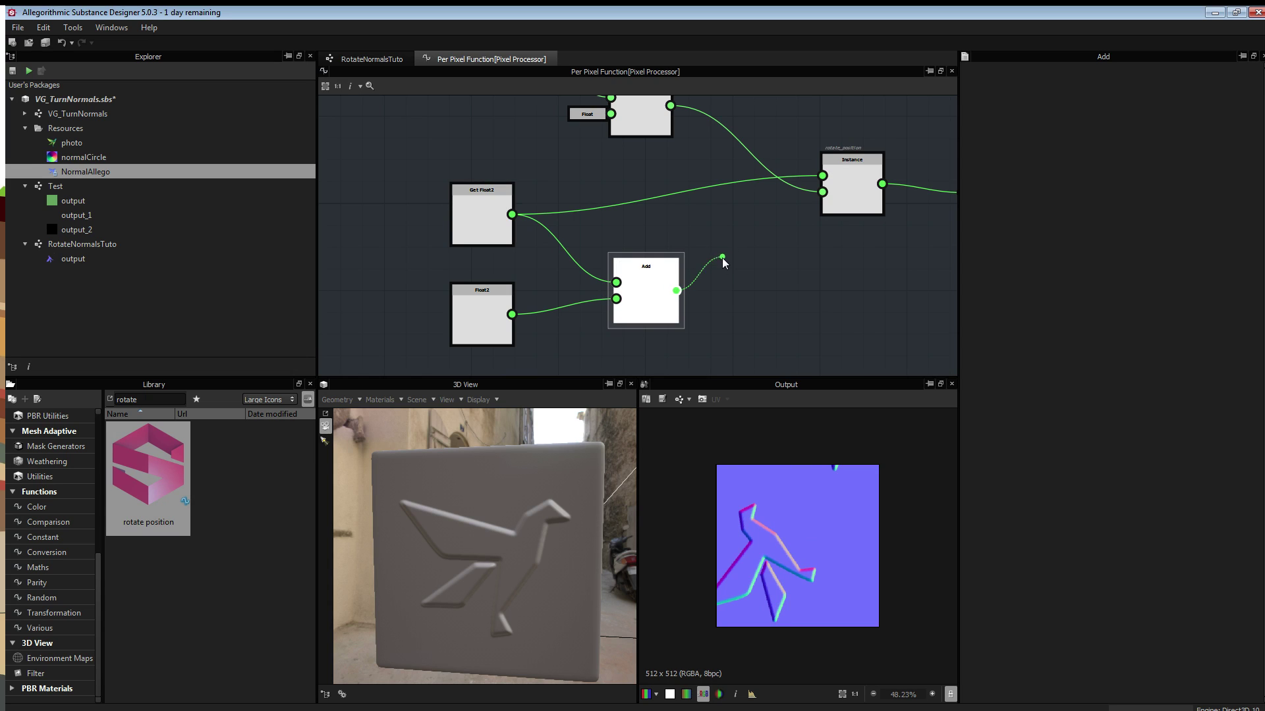
- Connect the Add node's output to rotate_position's position input in place of the direct Get Float2 link
left_click_drag(723, 262, 725, 267)
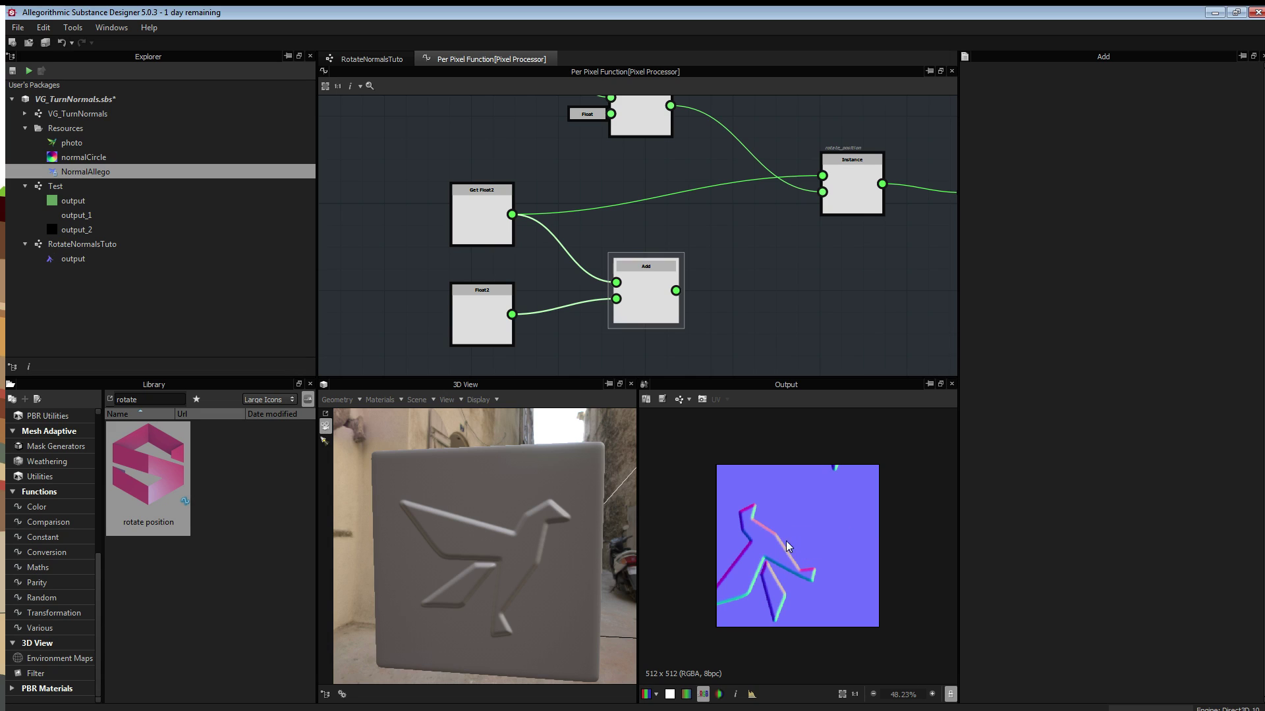
left_click_drag(676, 291, 822, 175)
left_click(840, 185)
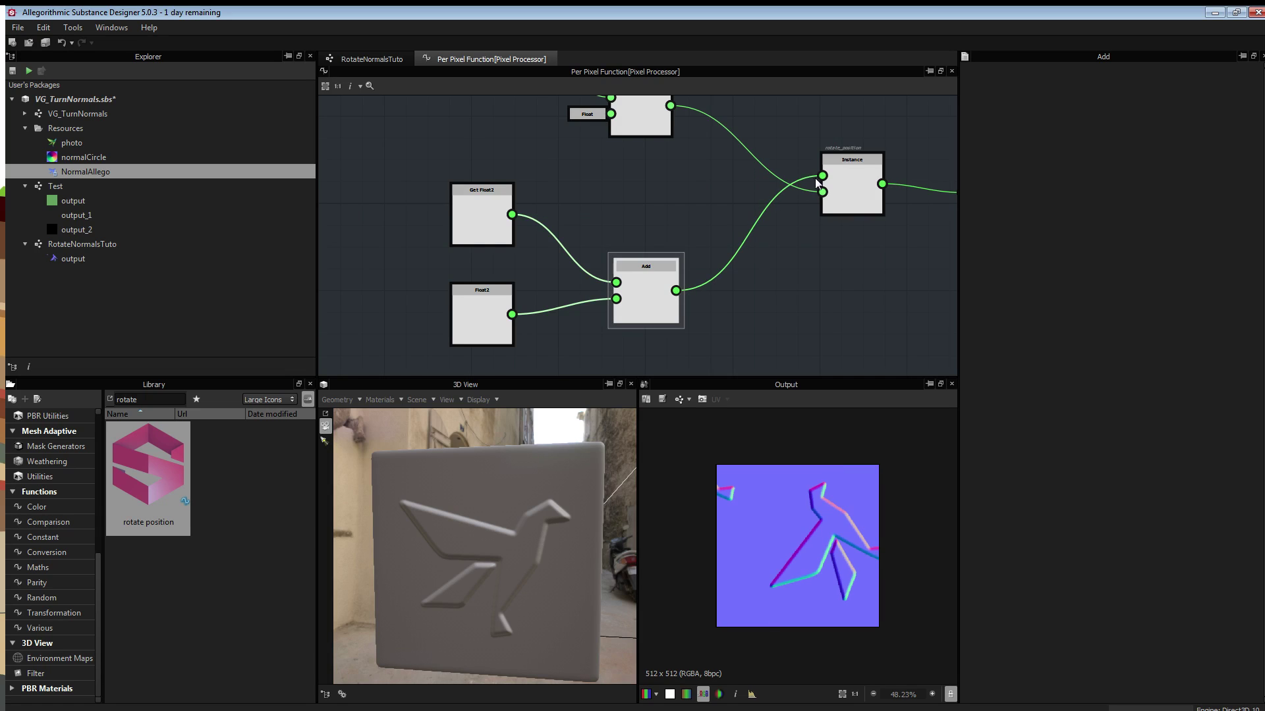
left_click(856, 187)
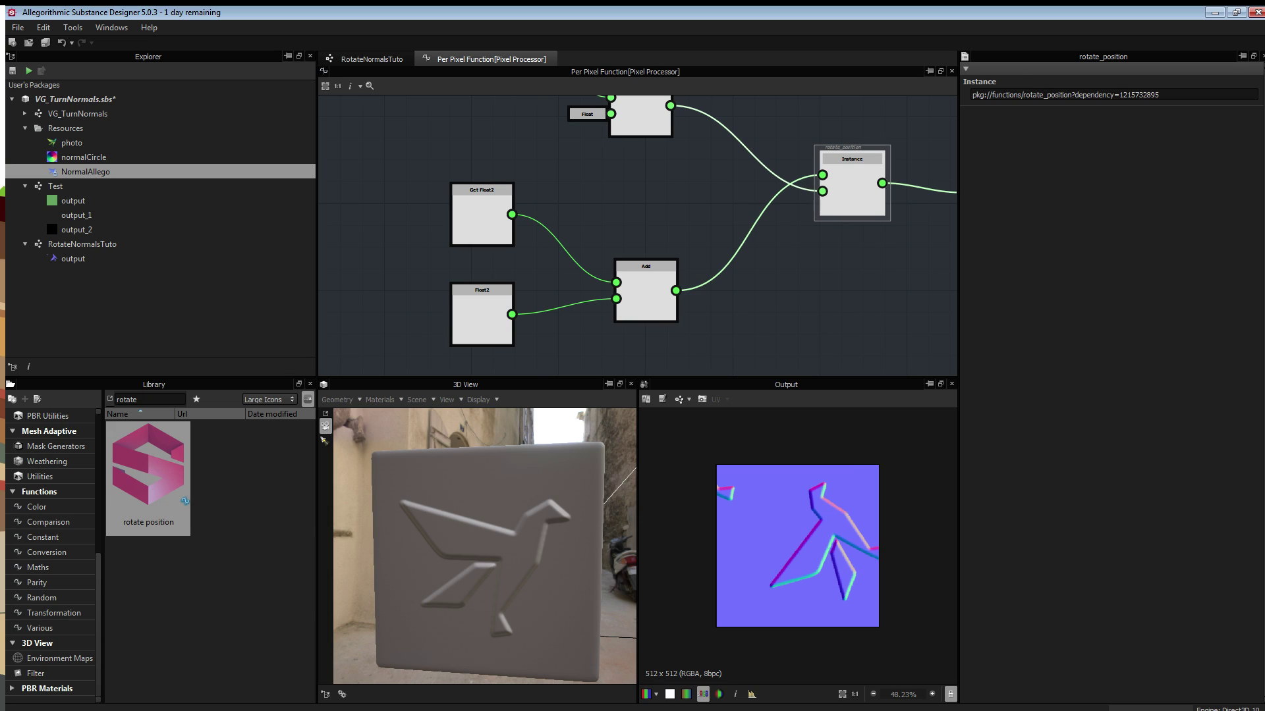
- Set both components of the Float2 constant to -0.5
left_click(482, 314)
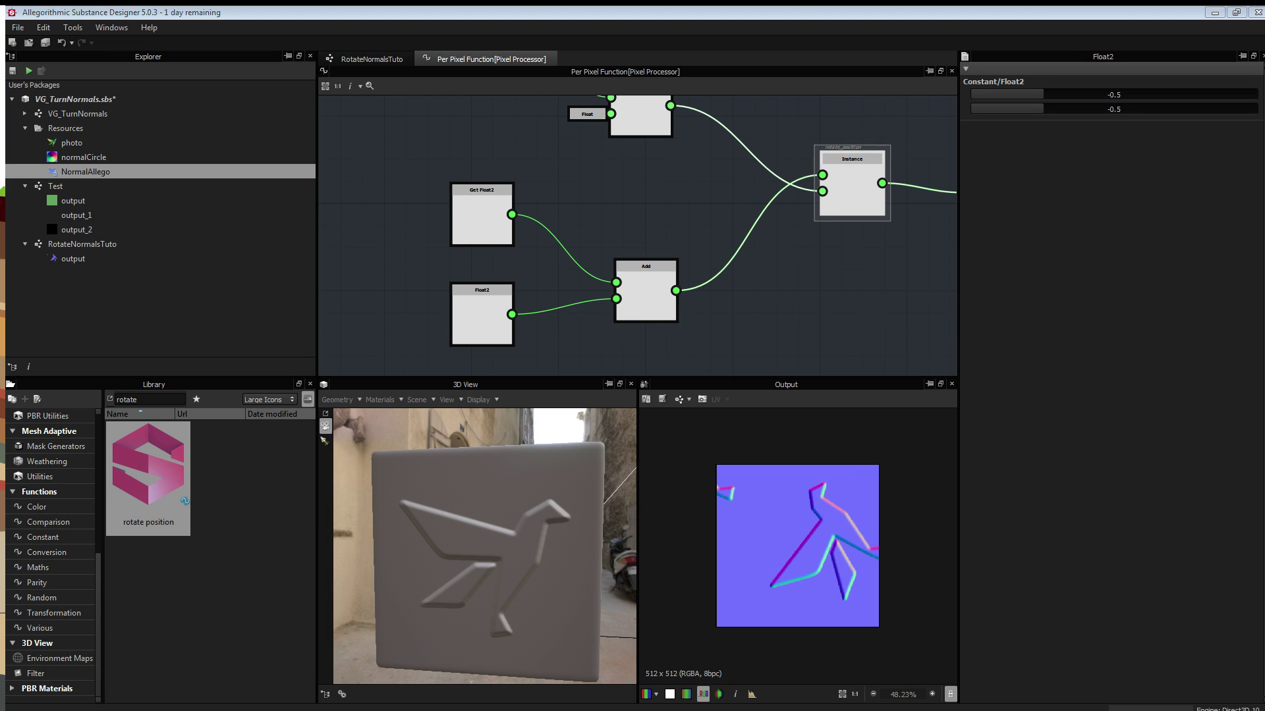
left_click(646, 290)
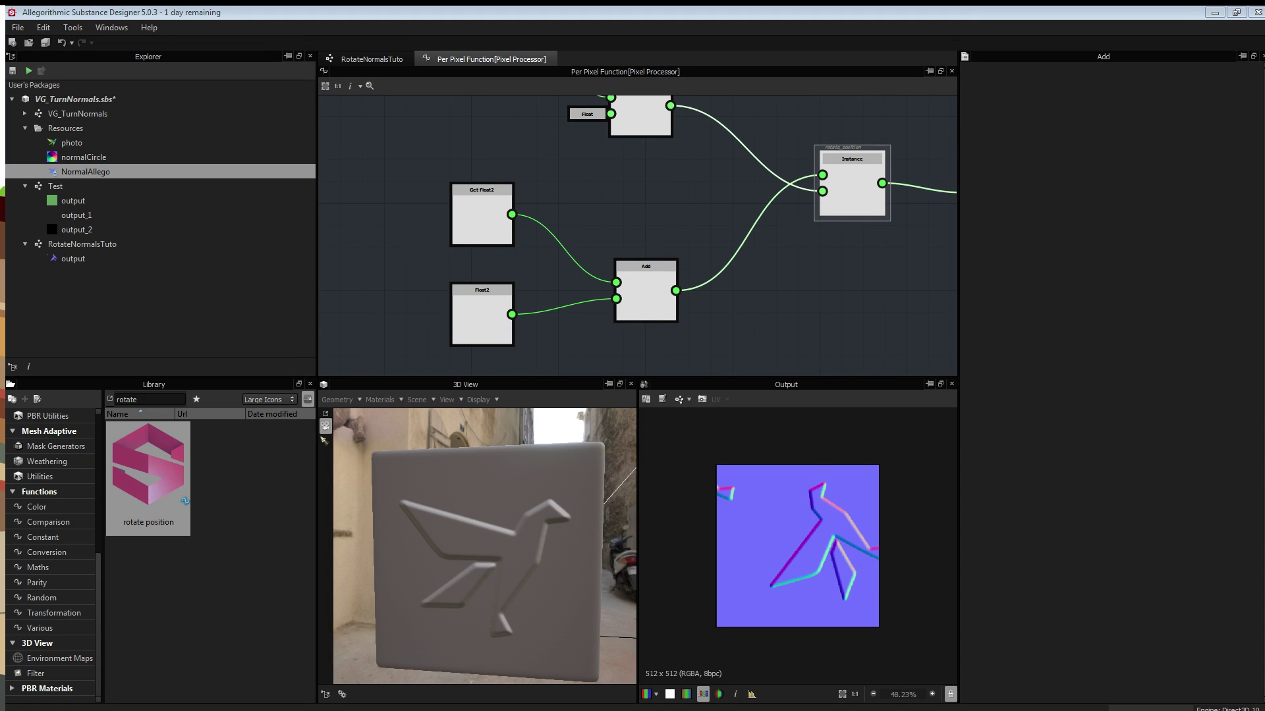
middle_click_drag(697, 291, 591, 262)
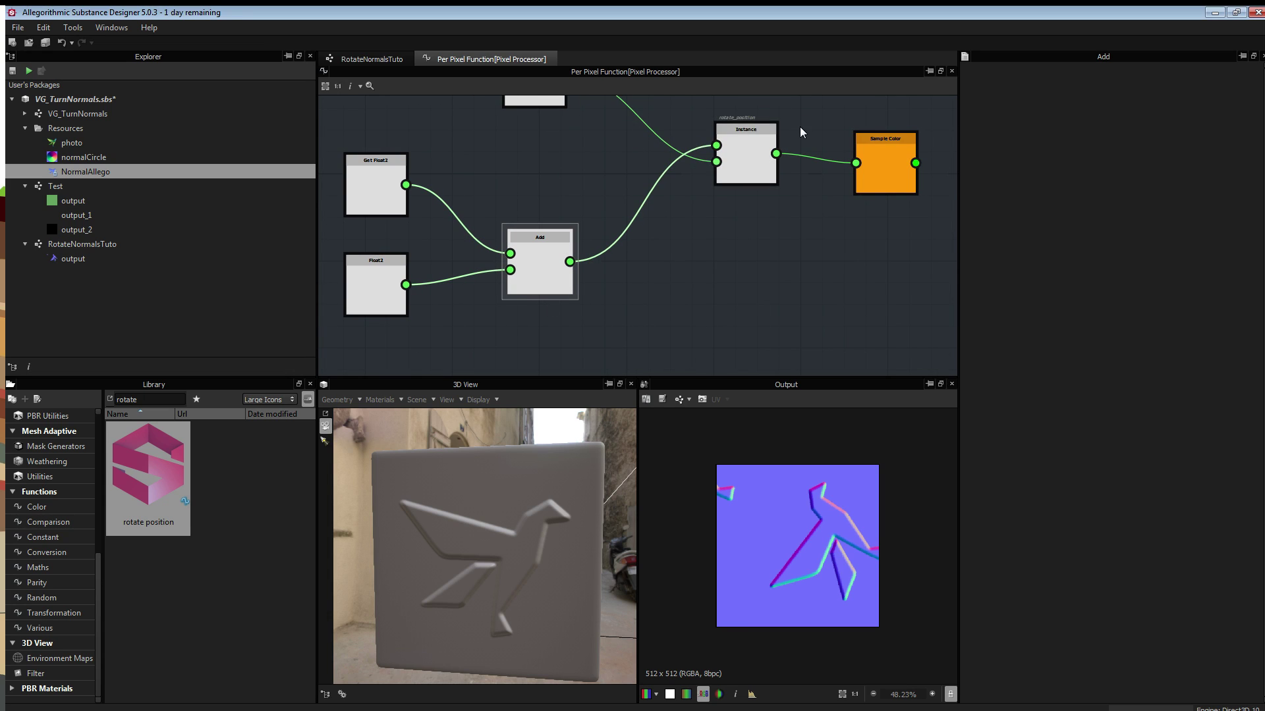
left_click(375, 286)
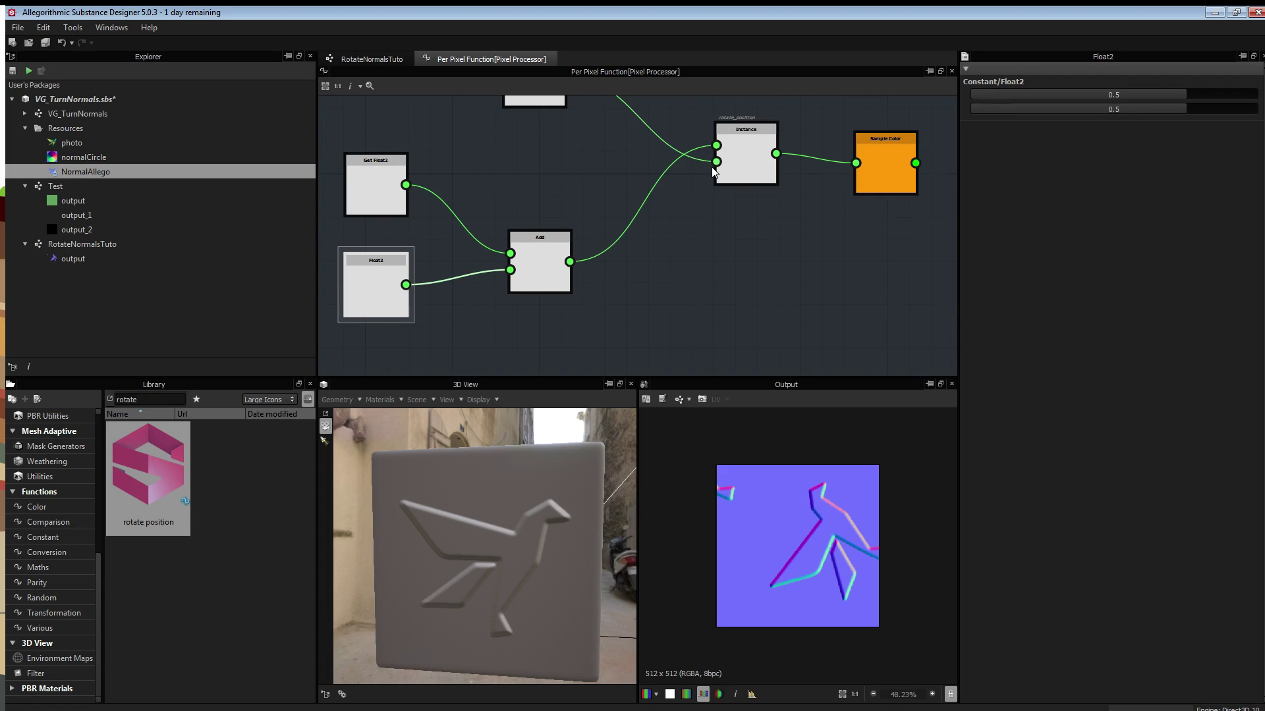
type("-")
key("Tab")
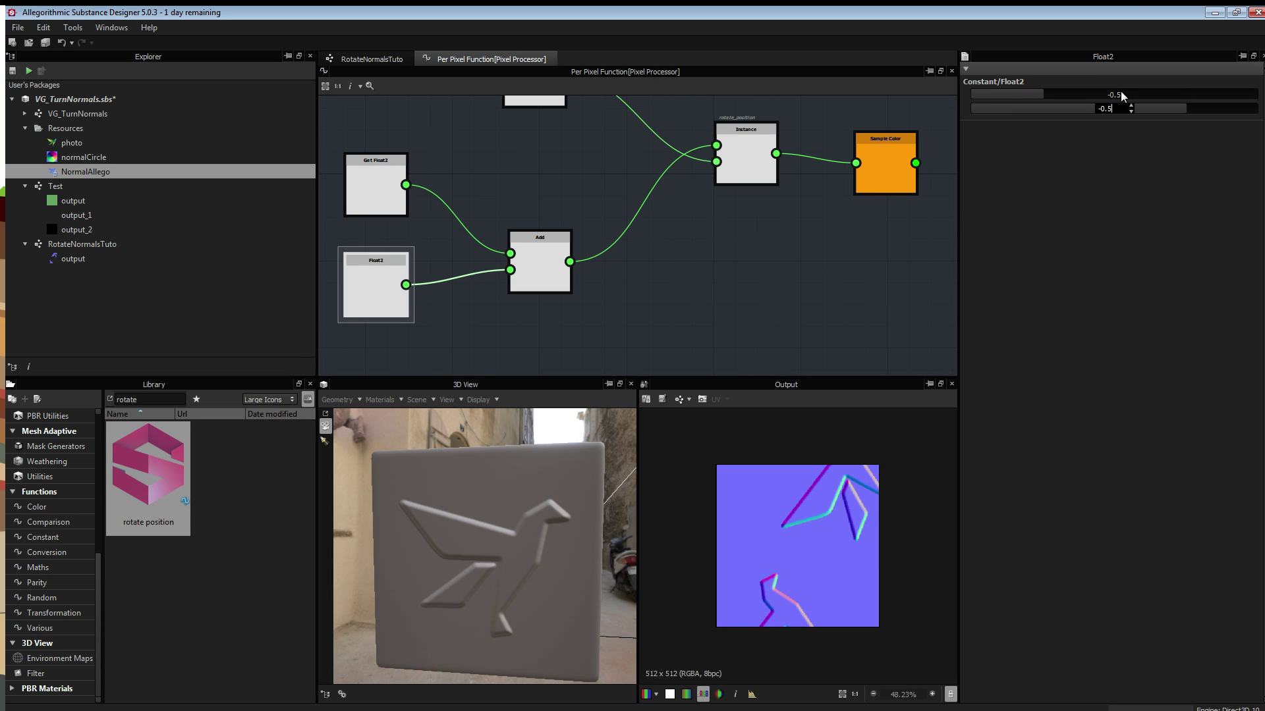
type("-0.5")
key("Return")
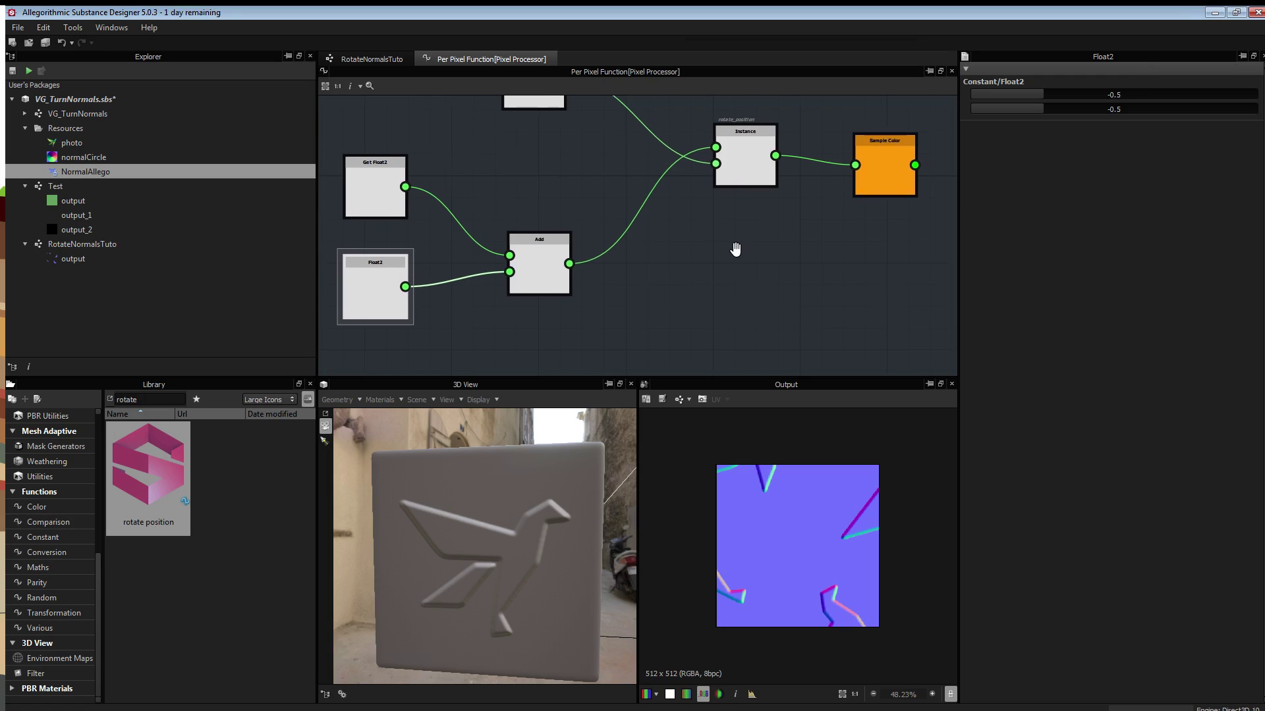
- Set the Float constant feeding the Multiplication node to -0.43 to test the rotation
middle_click_drag(737, 248, 697, 230)
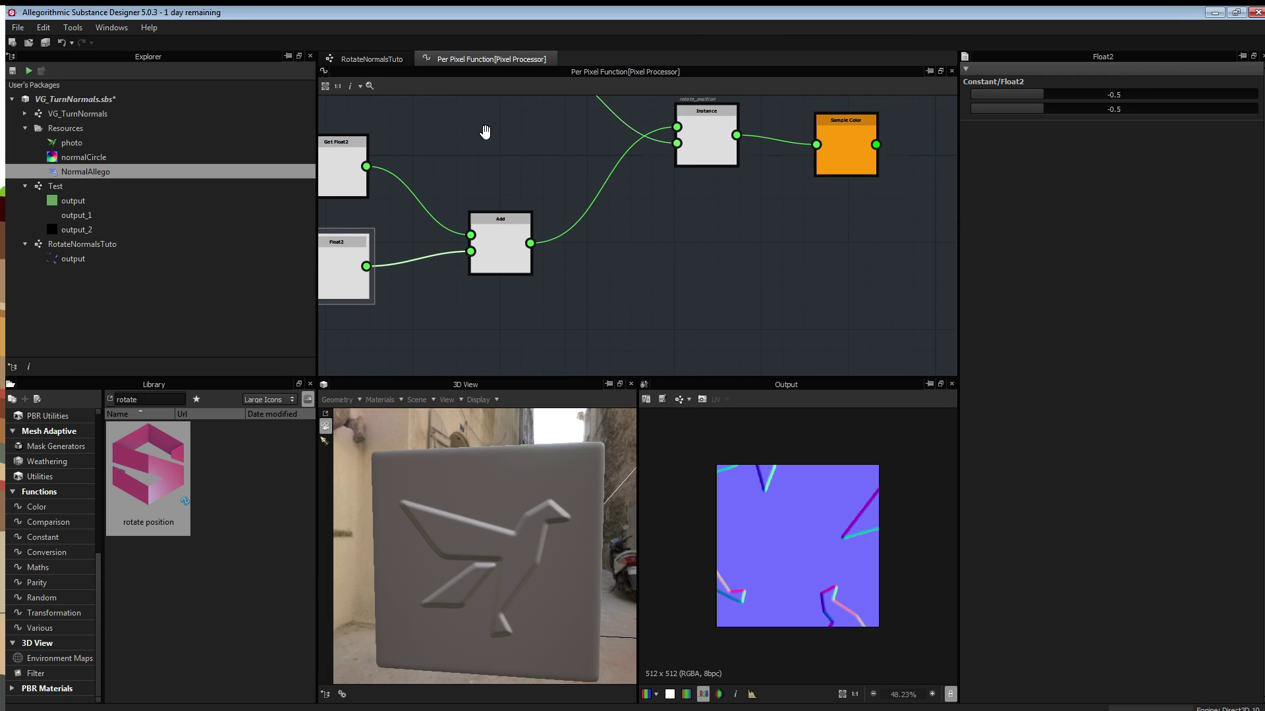
scroll(485, 133, "down", 2)
middle_click_drag(504, 168, 539, 203)
scroll(452, 148, "down", 1)
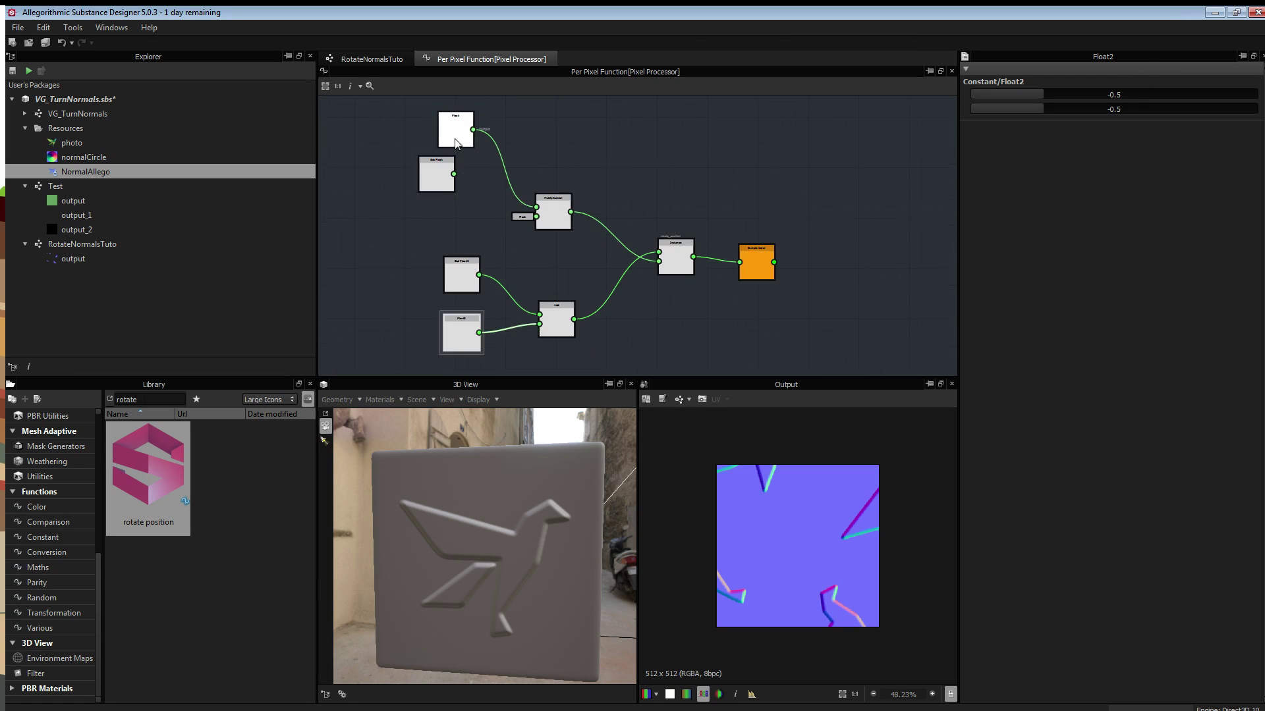
left_click(454, 130)
left_click_drag(1084, 92, 1052, 92)
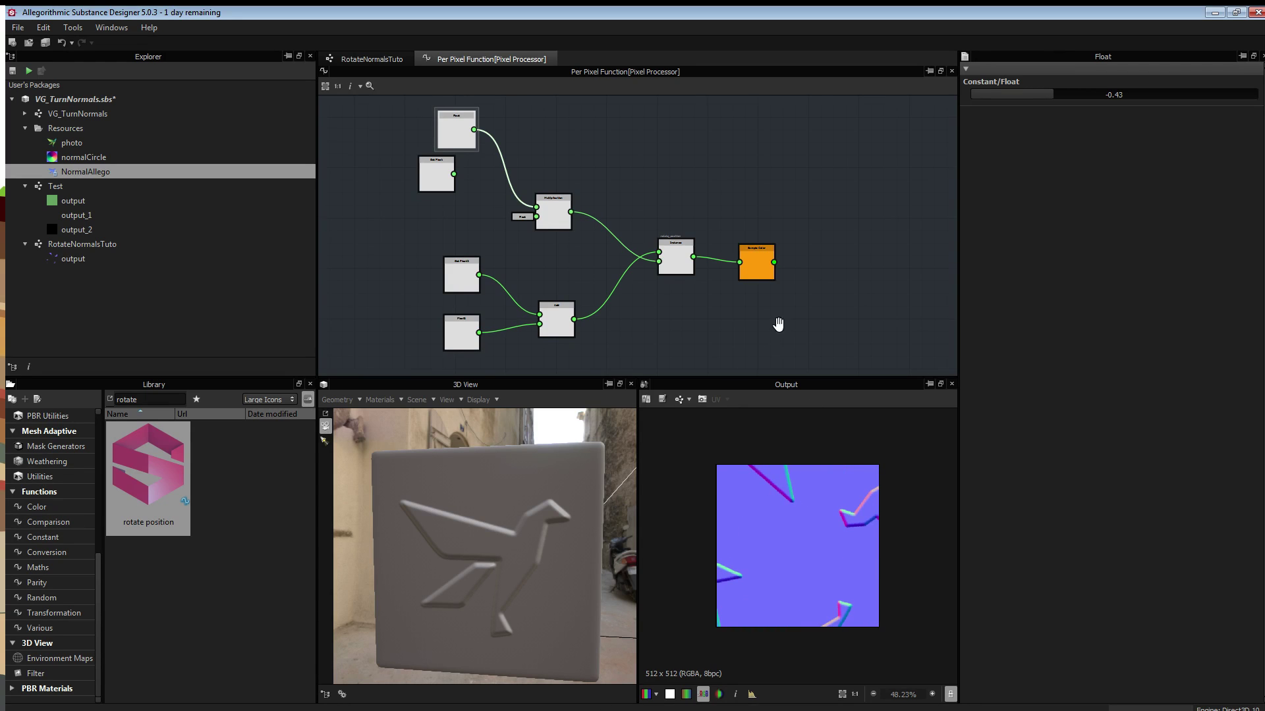
- Create a second Add node and place it below and between the rotate_position instance and the Sample Color node
middle_click_drag(778, 324, 705, 312)
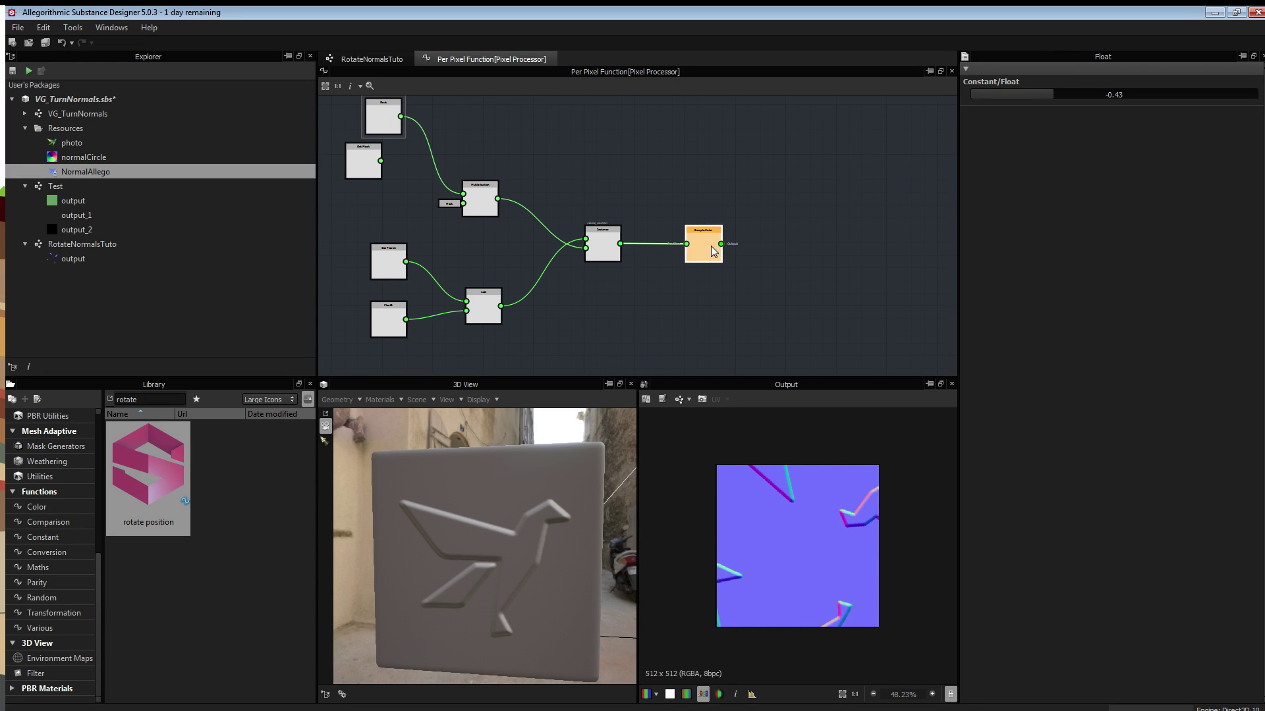
left_click(601, 249)
scroll(606, 248, "up", 3)
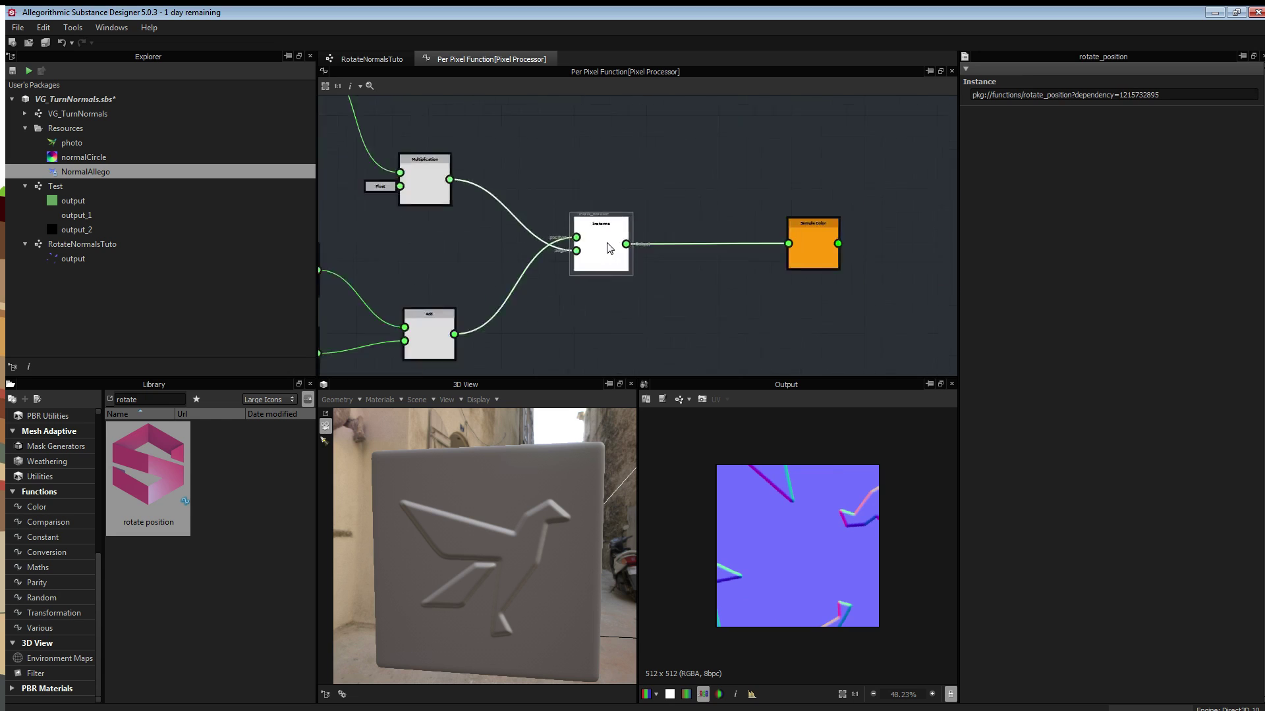
scroll(607, 245, "down", 2)
right_click(607, 335)
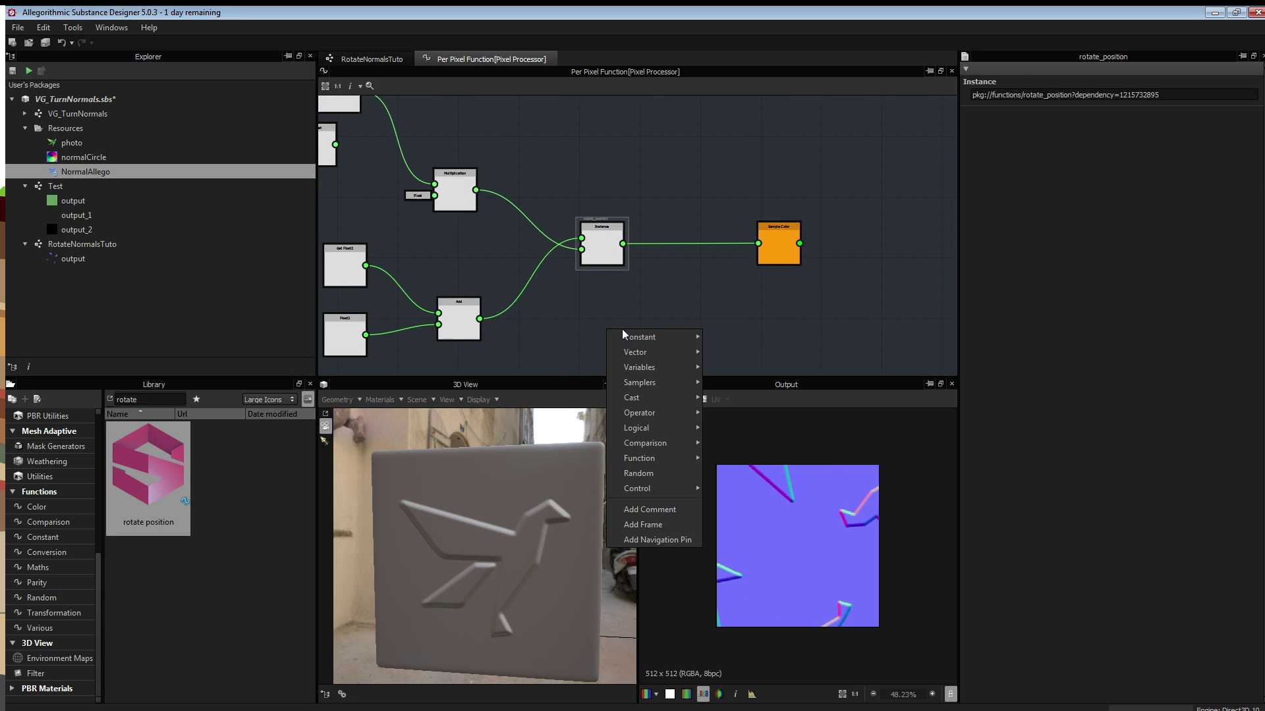
mouse_move(663, 399)
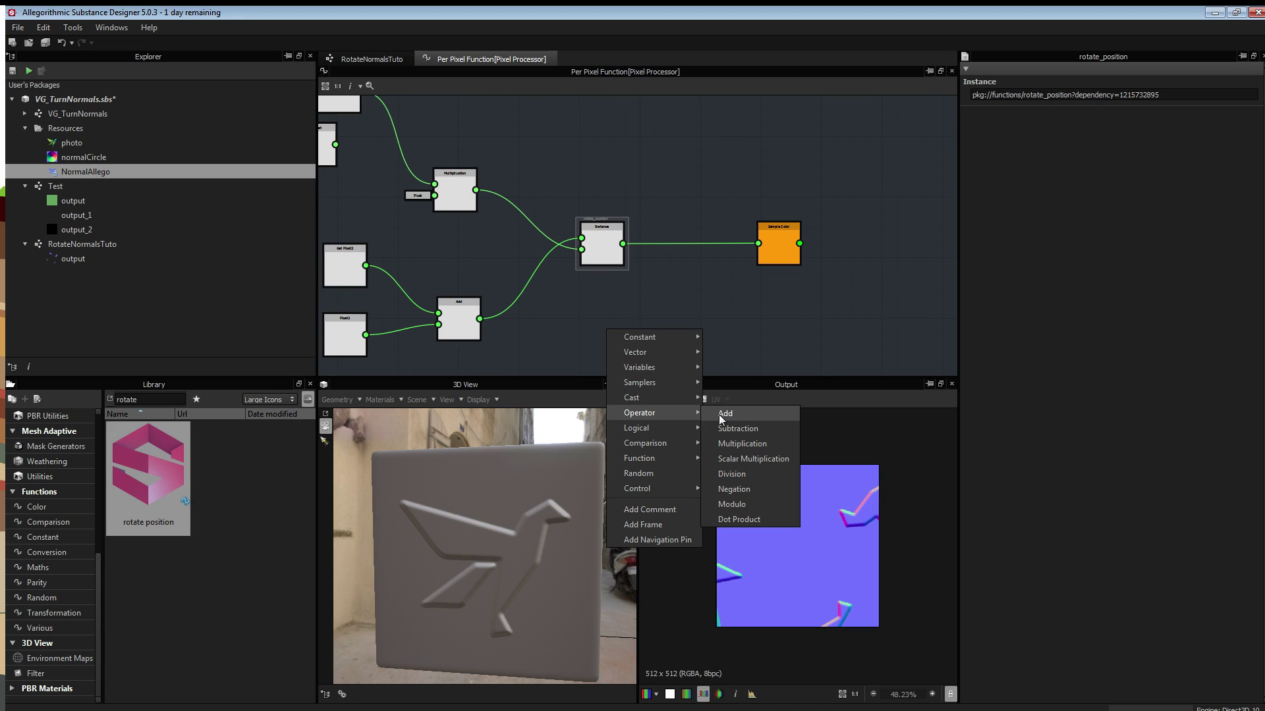
left_click(724, 413)
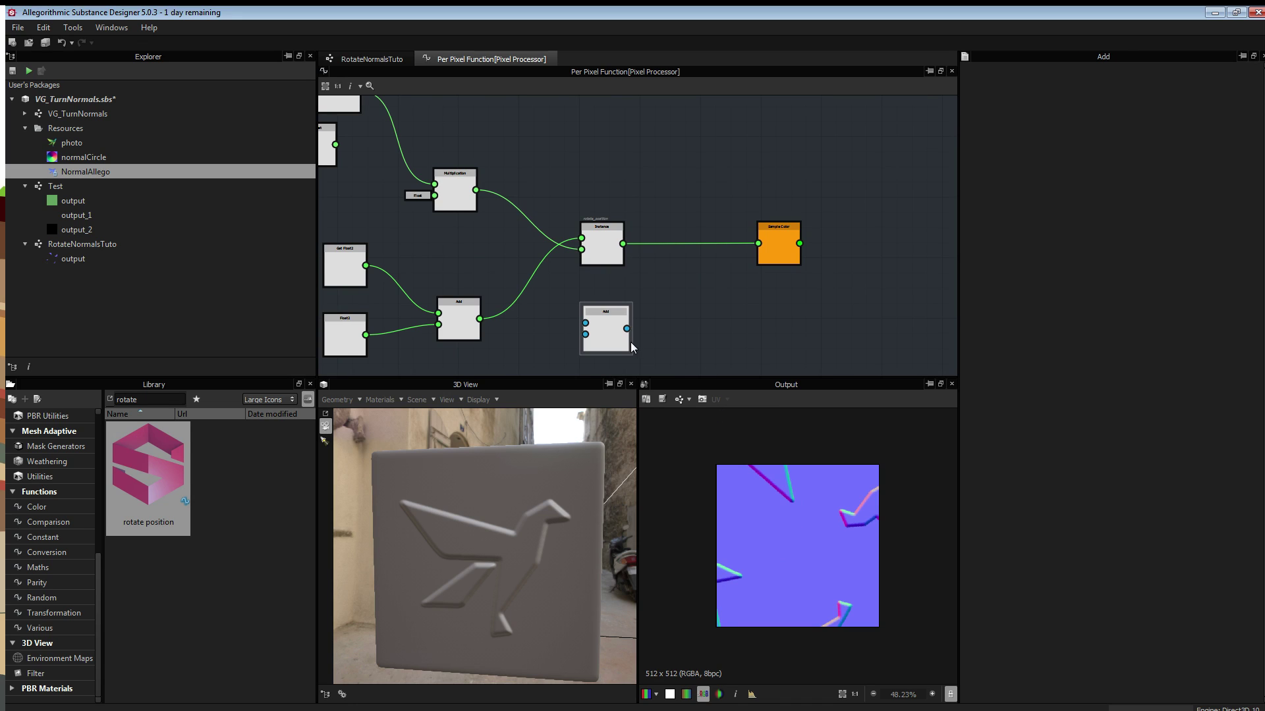
left_click_drag(609, 337, 697, 337)
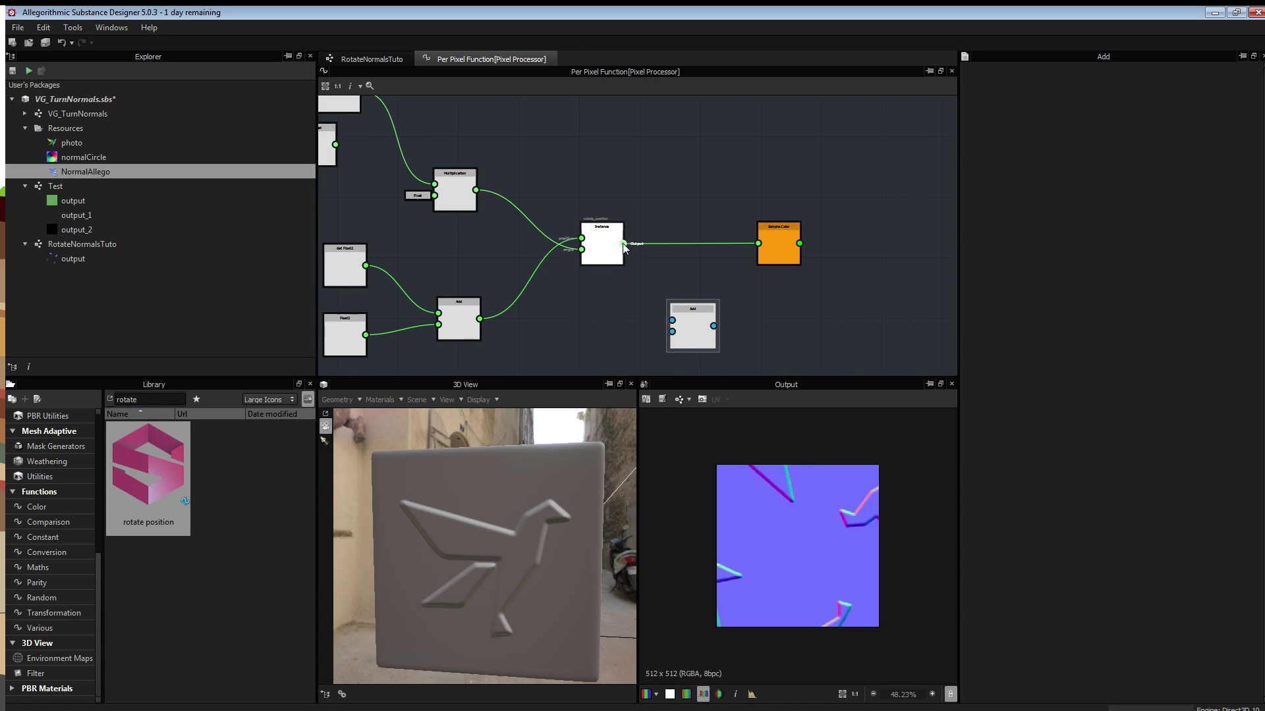
- Connect rotate_position and the first Add node to the new Add node's inputs, and its output to Sample Color
left_click_drag(622, 243, 672, 320)
left_click_drag(480, 319, 758, 244)
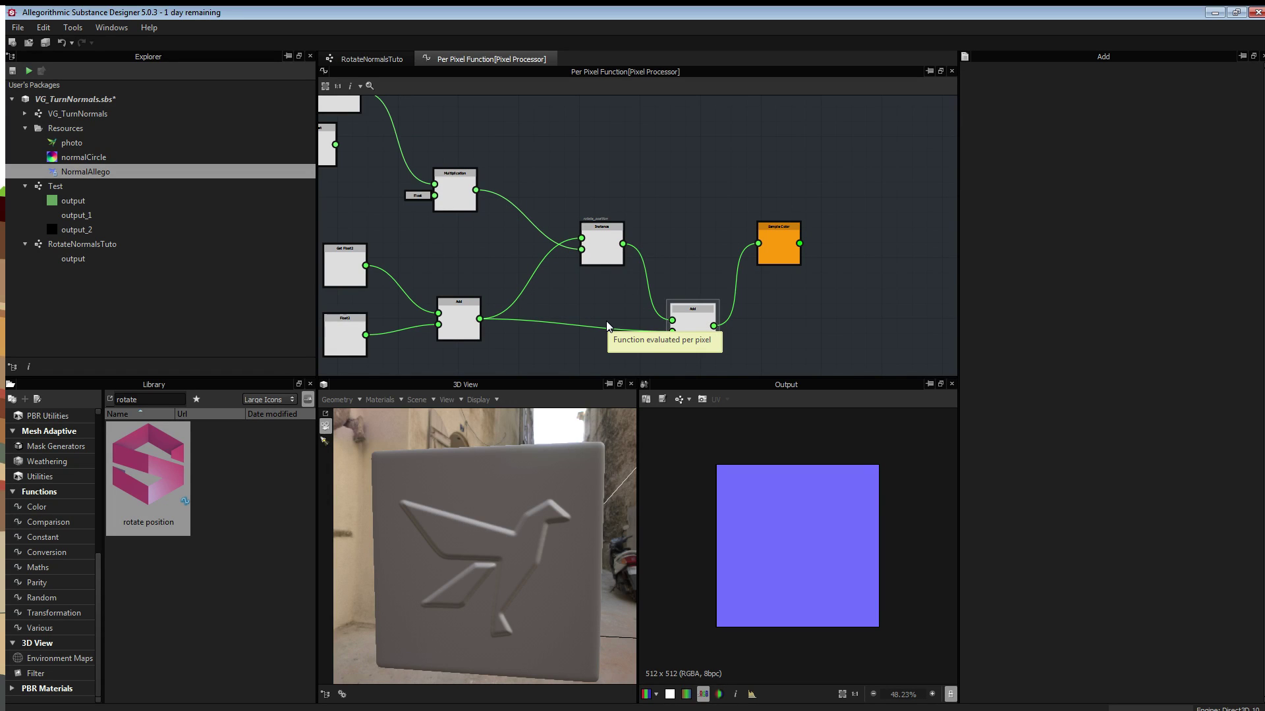
left_click(602, 261)
left_click(693, 324)
scroll(738, 325, "down", 3)
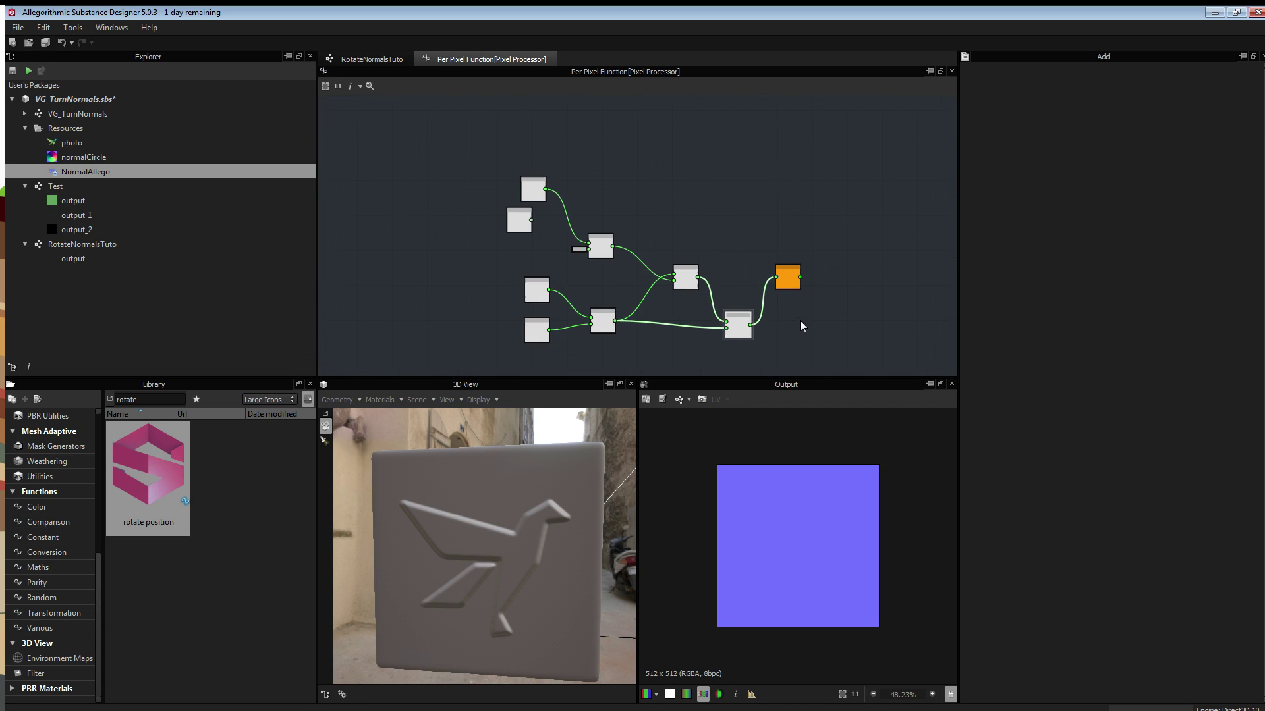
scroll(737, 325, "up", 4)
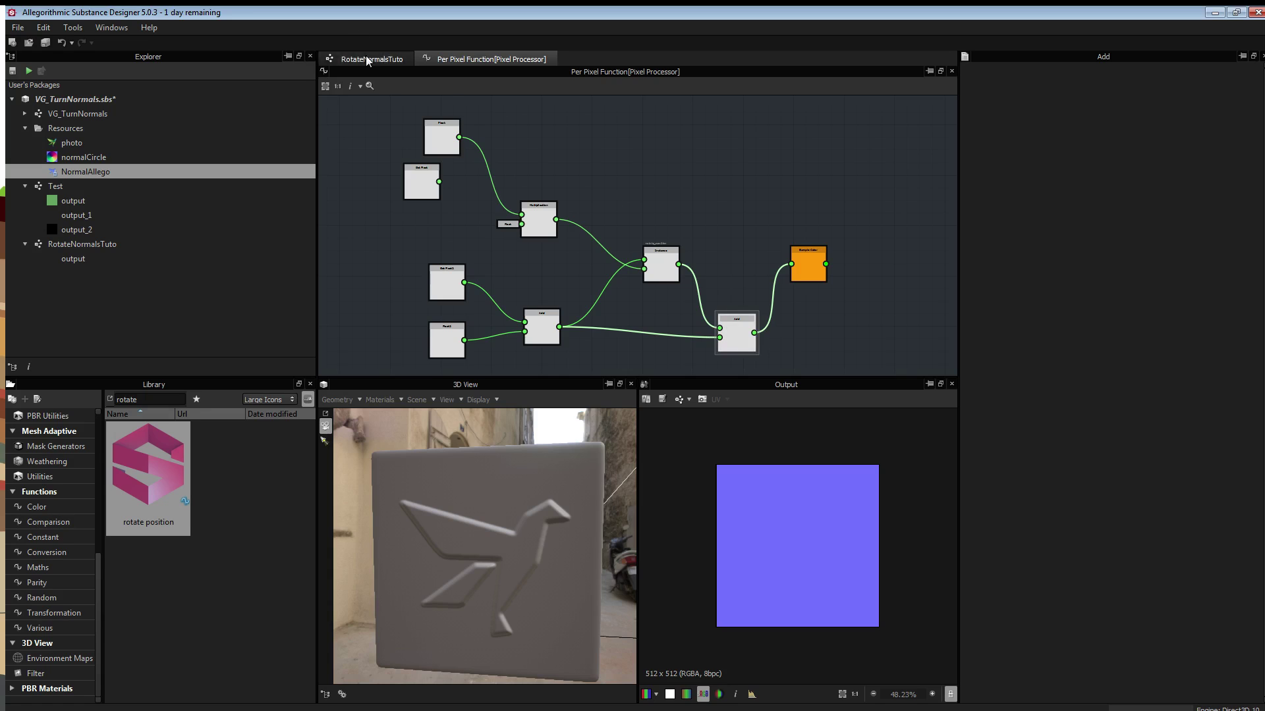
- Set the Float constant feeding the Multiplication node to 0.54 to test the rotation
left_click(441, 138)
left_click_drag(1036, 98, 1117, 97)
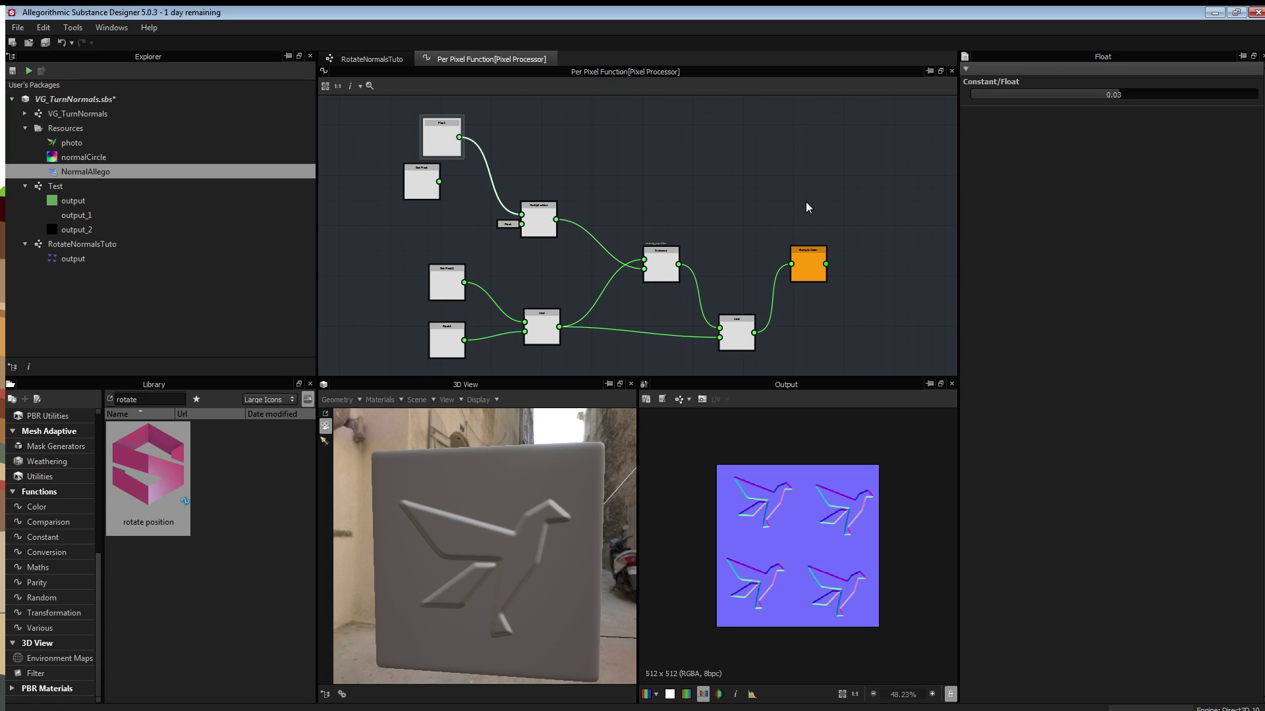
left_click_drag(1107, 87, 1193, 96)
- Connect the Float2 constant to the second Add node's lower input in place of the first Add node's link
scroll(742, 306, "up", 5)
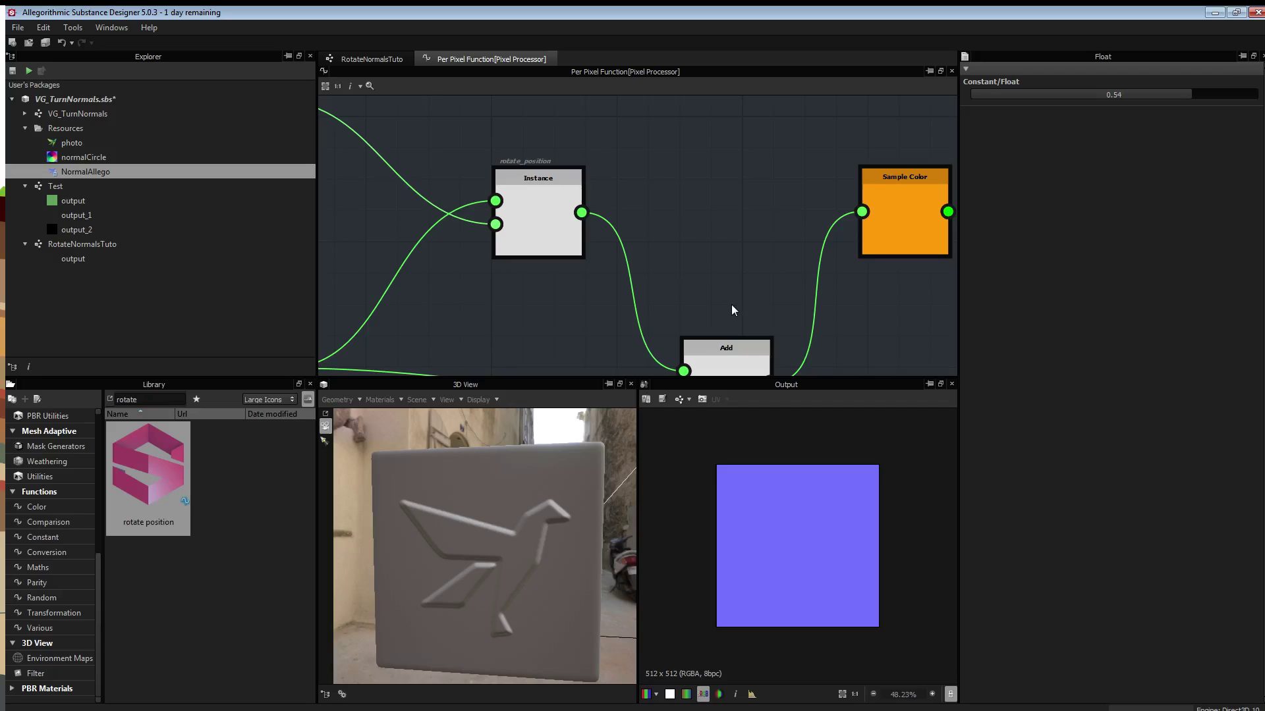
middle_click_drag(731, 304, 715, 241)
scroll(715, 240, "down", 2)
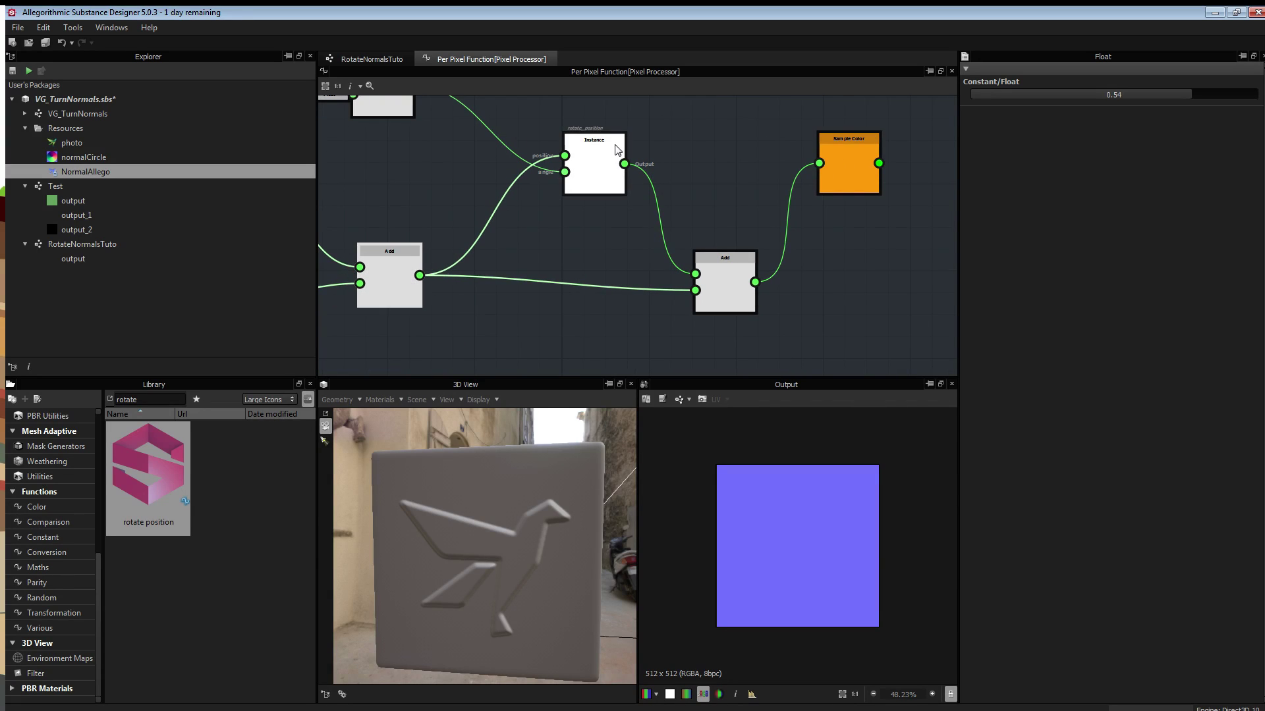
left_click(607, 162)
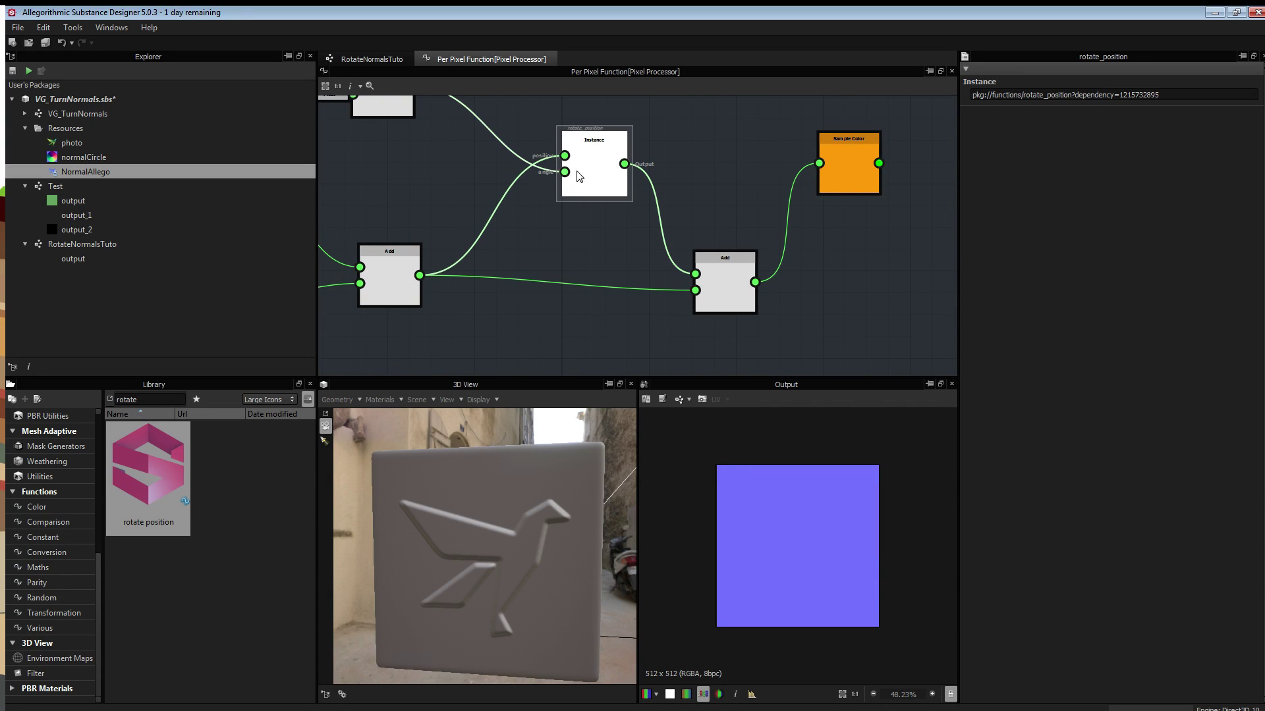
middle_click_drag(496, 243, 554, 206)
scroll(553, 209, "down", 2)
left_click_drag(394, 238, 704, 231)
- Examine how the Float2 constant feeds the Add nodes before and after the rotate_position instance
left_click(405, 264)
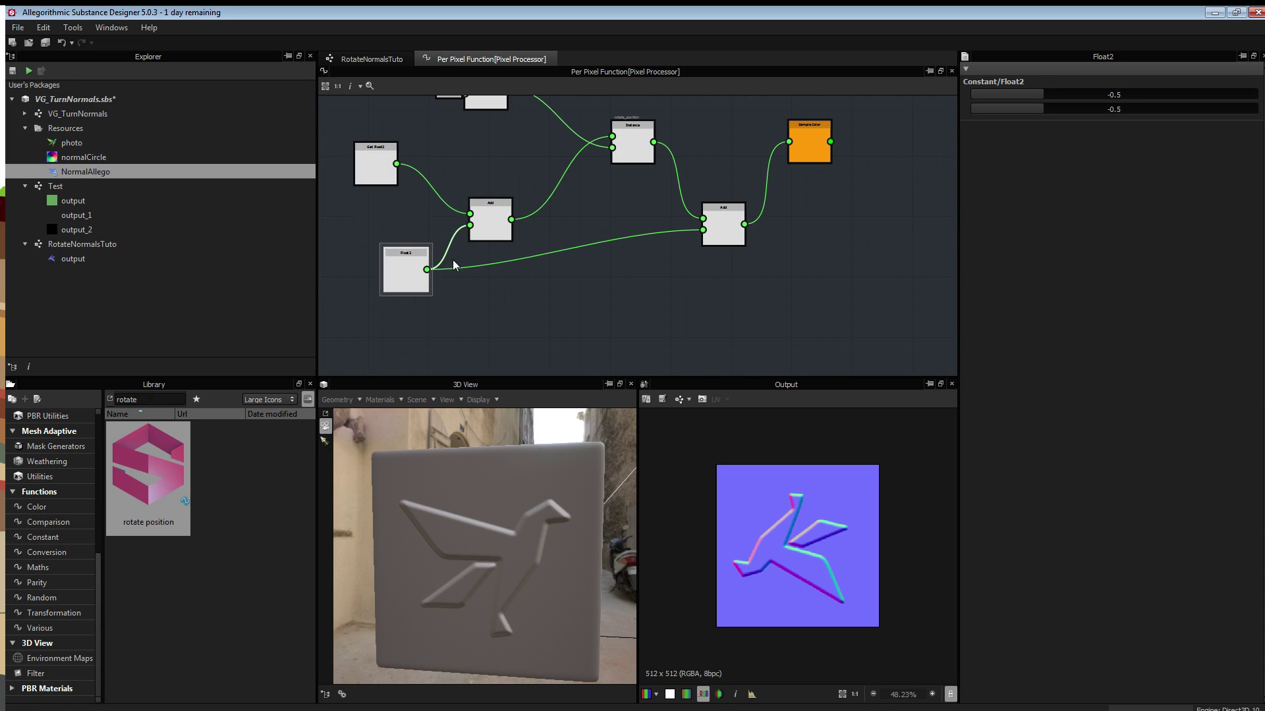
left_click(505, 202)
scroll(505, 202, "up", 4)
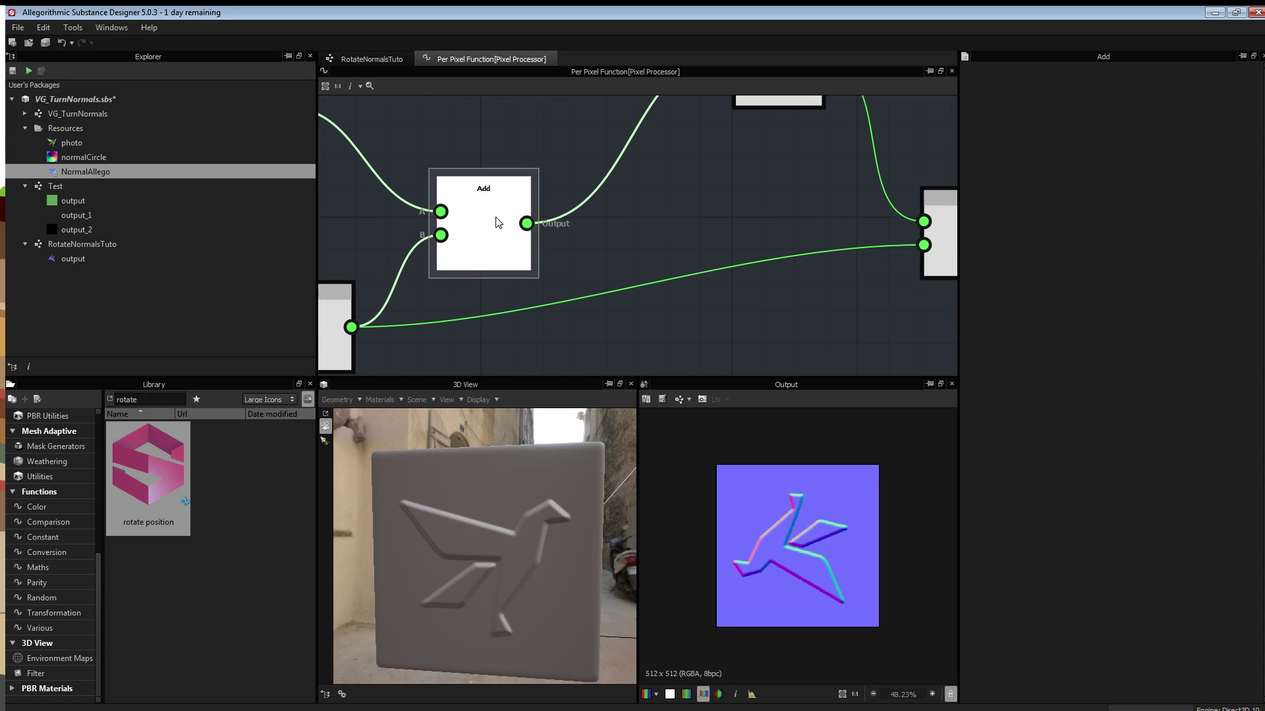
scroll(475, 176, "down", 4)
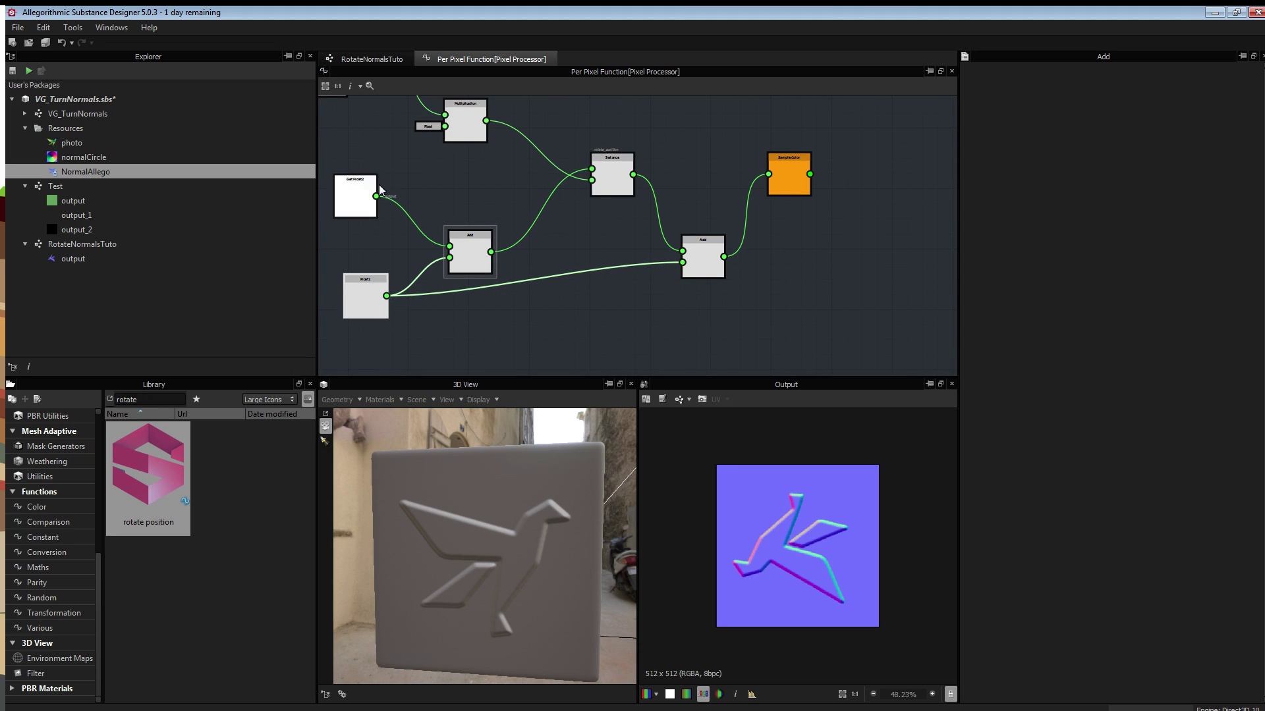
left_click(366, 293)
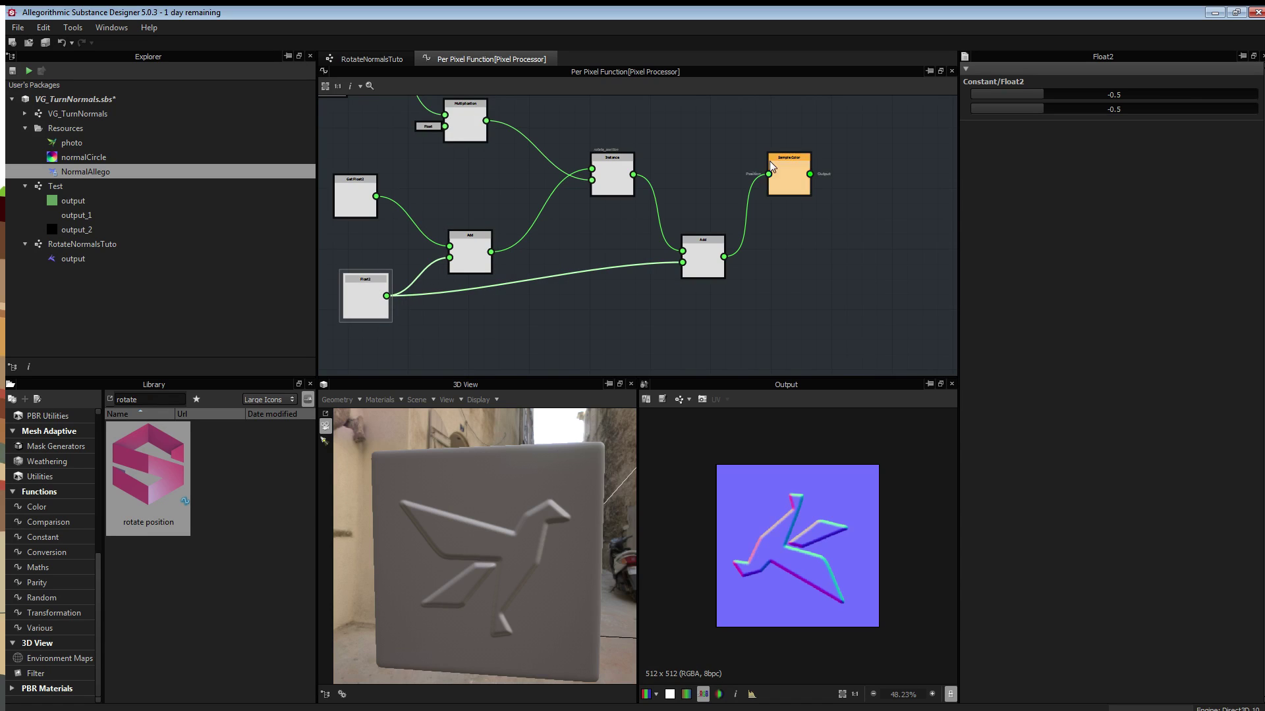
left_click(474, 256)
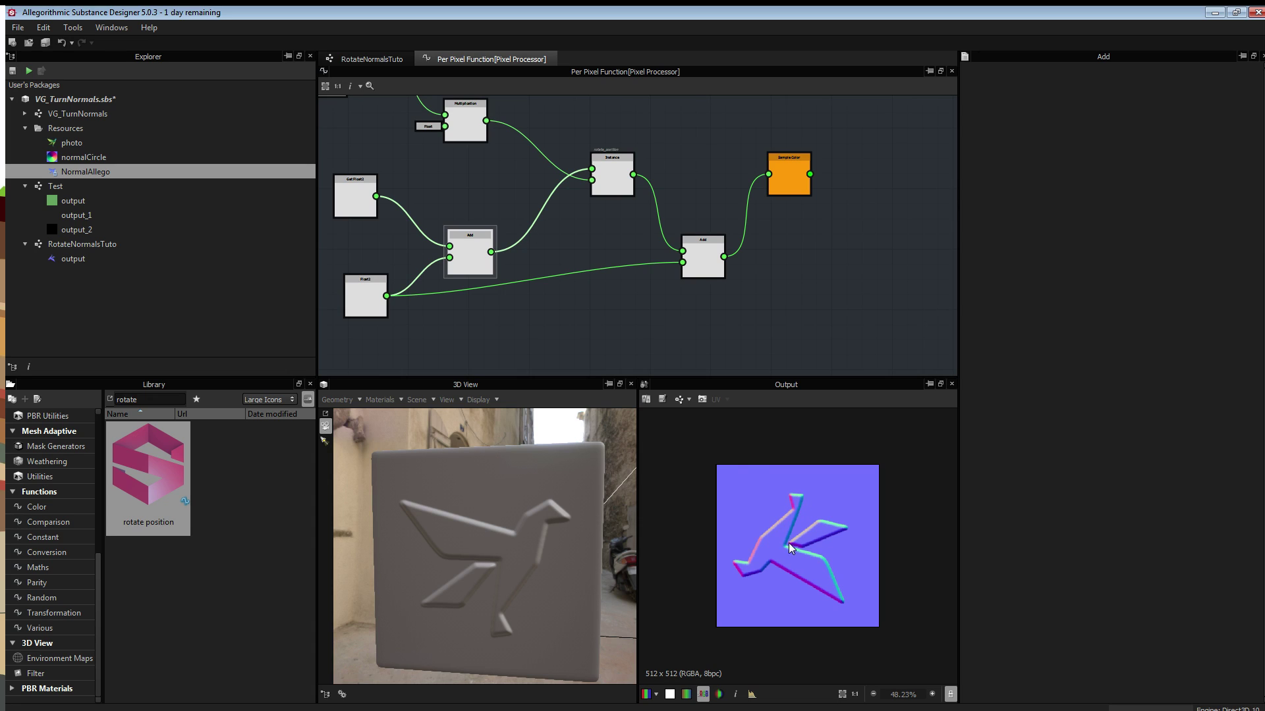
left_click(712, 269)
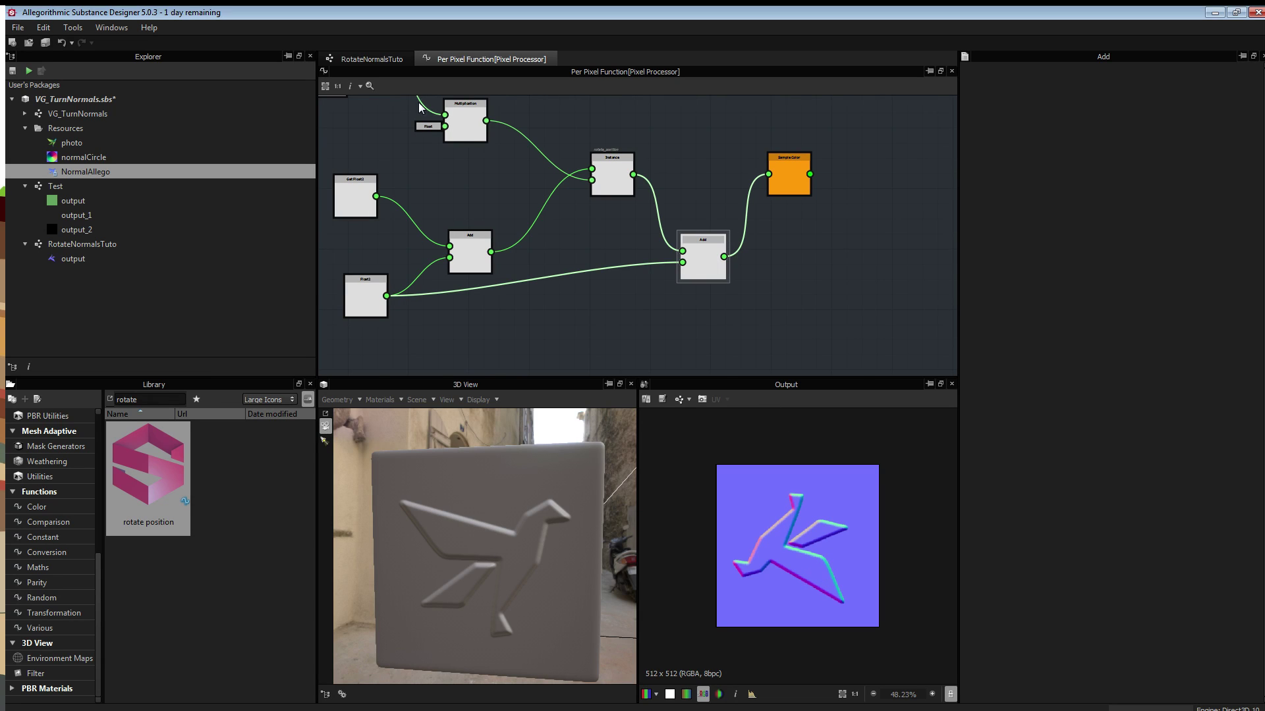
- Set the Float constant feeding the Multiplication node to -0.3 to check the rotation around the center
mouse_move(417, 101)
middle_mouse_down()
mouse_move(468, 173)
mouse_move(402, 162)
middle_mouse_up()
left_click(402, 162)
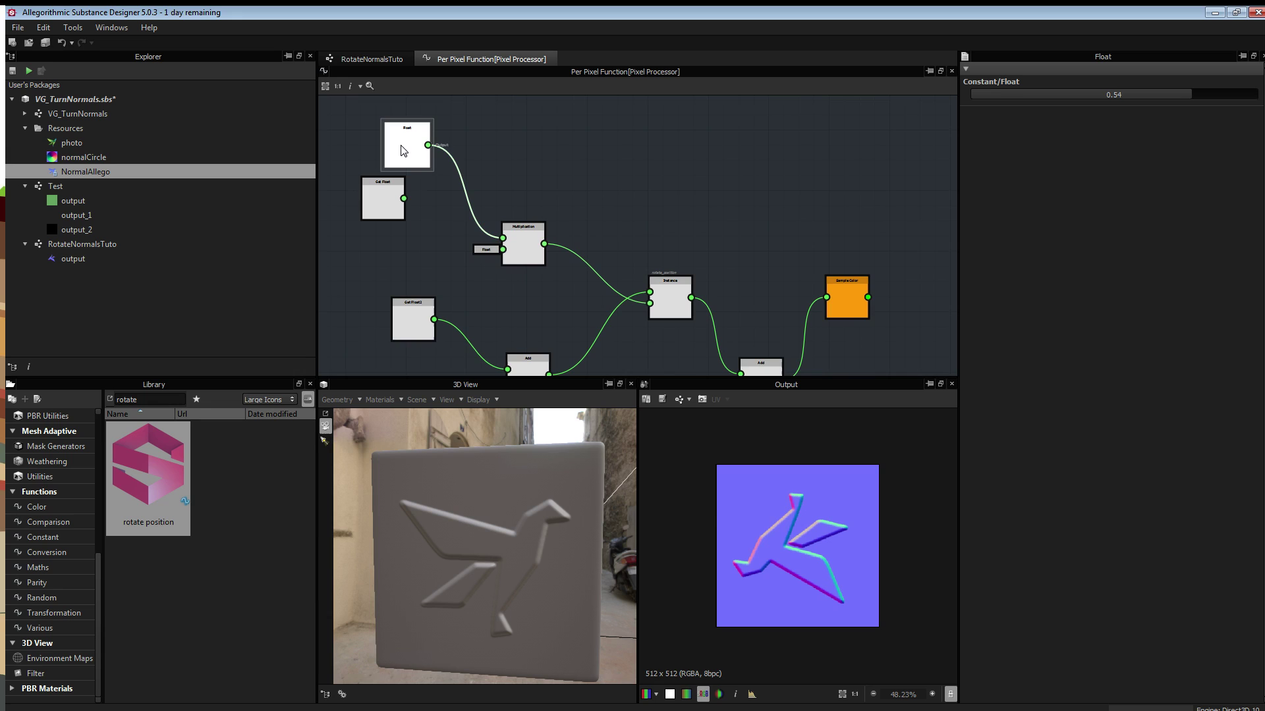
left_click_drag(1182, 97, 1069, 93)
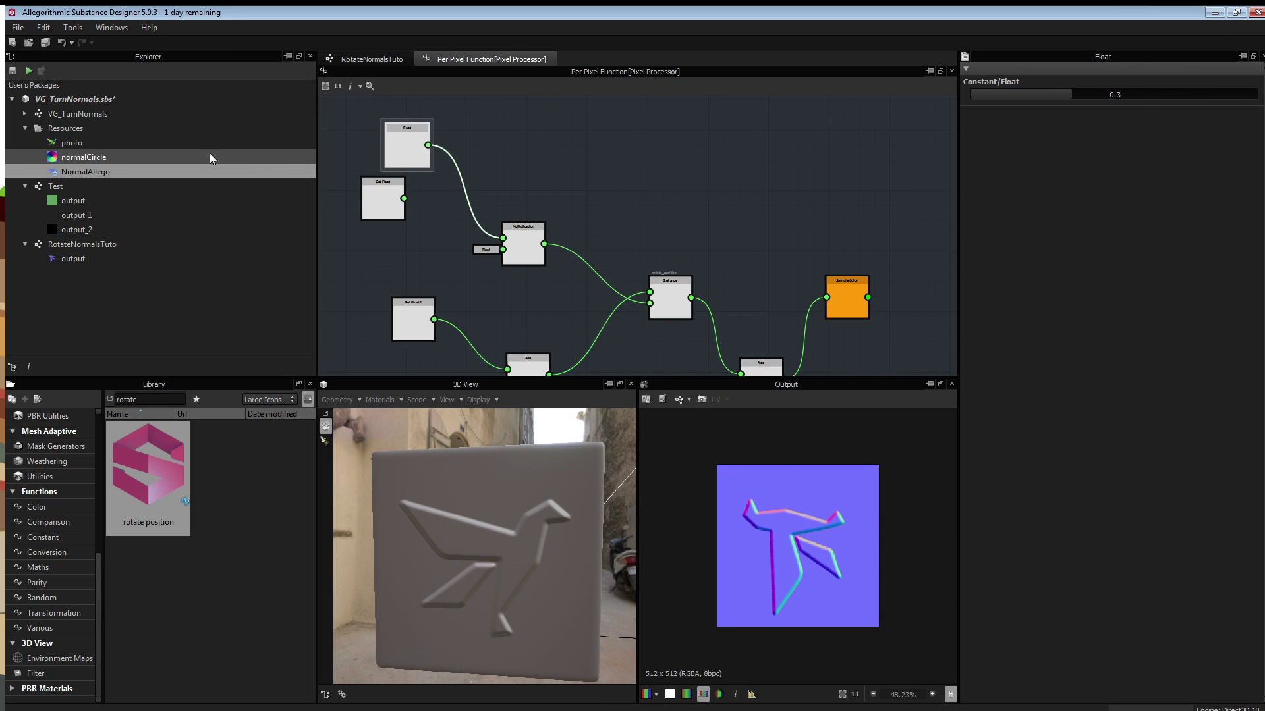
- Add the normalCircle bitmap to the RotateNormalsTuto graph and connect it to the Pixel Processor's first input in place of the bird bitmap
left_click(356, 61)
left_click_drag(237, 158, 428, 303)
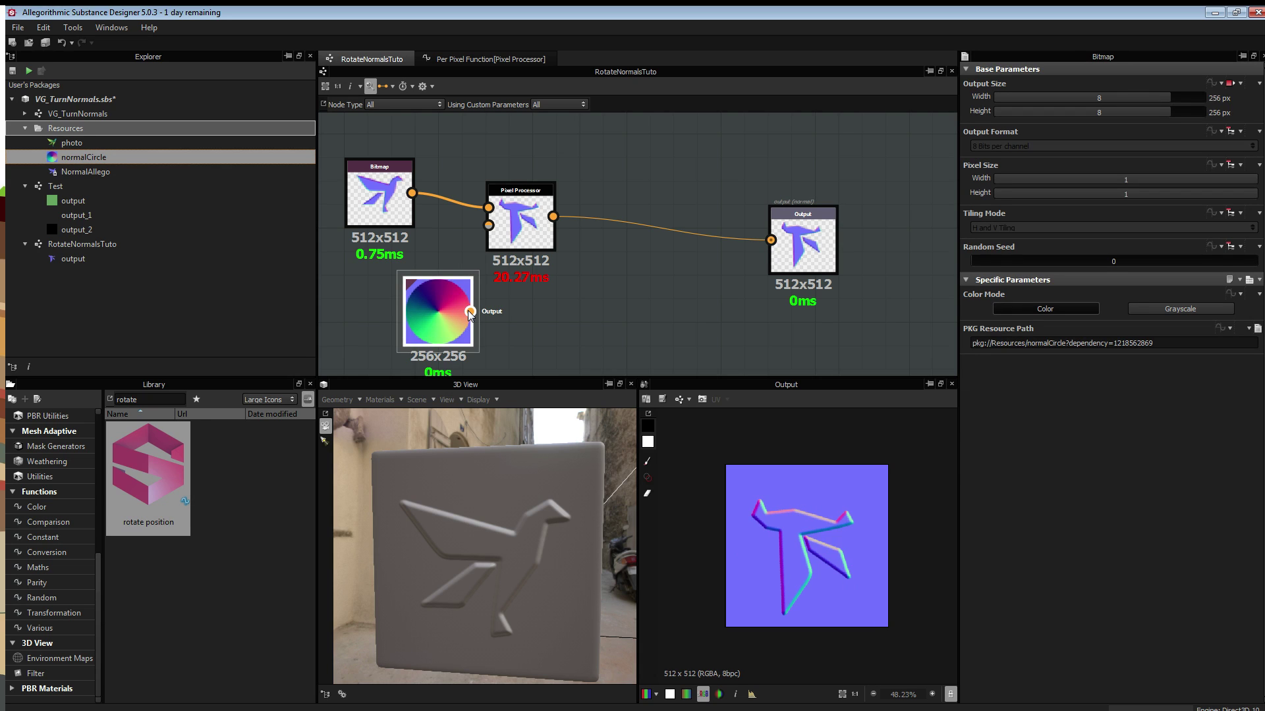
left_click_drag(470, 311, 488, 207)
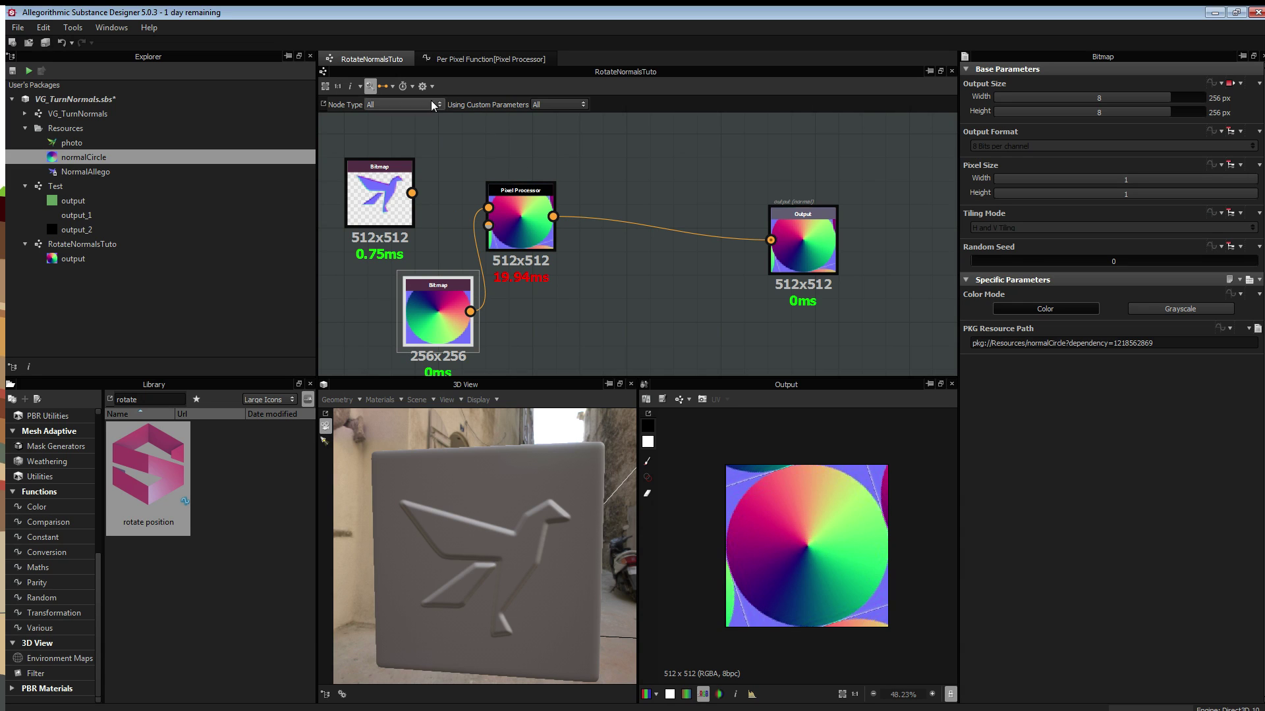
- In the per-pixel function, set the Float constant feeding the Multiplication node to -0.43 to test rotating the normal circle
left_click(456, 59)
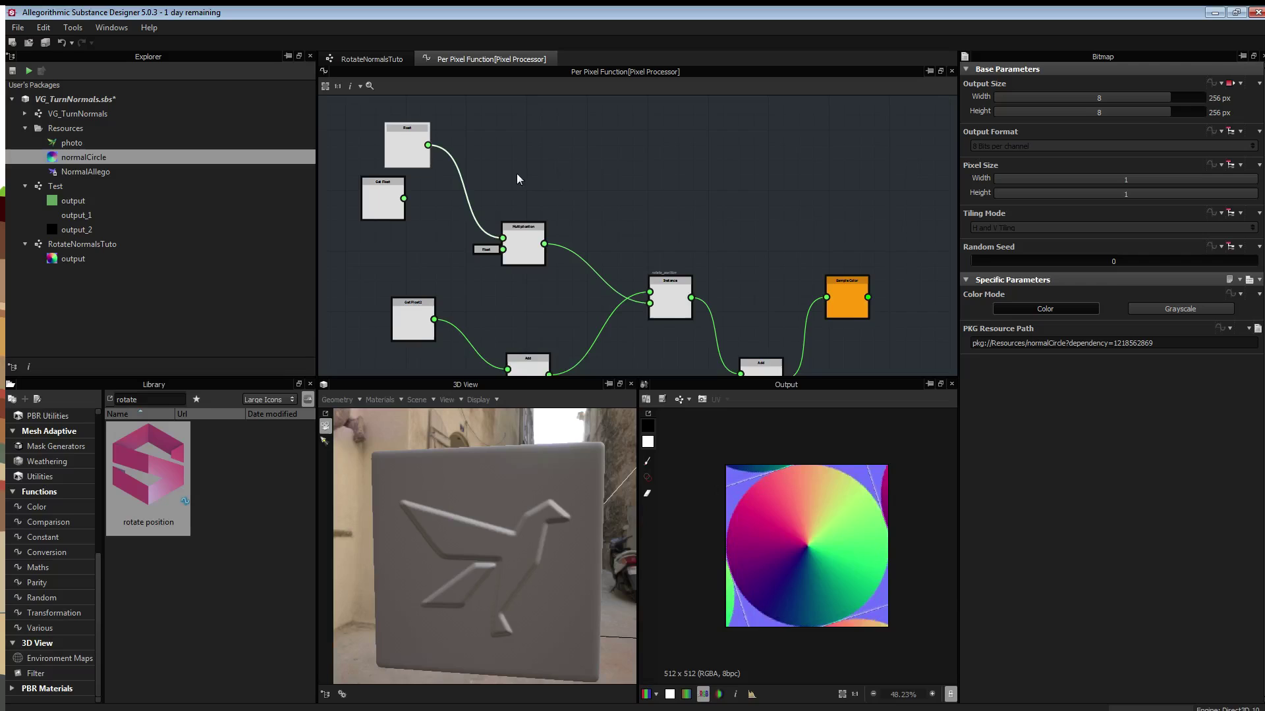
left_click(393, 131)
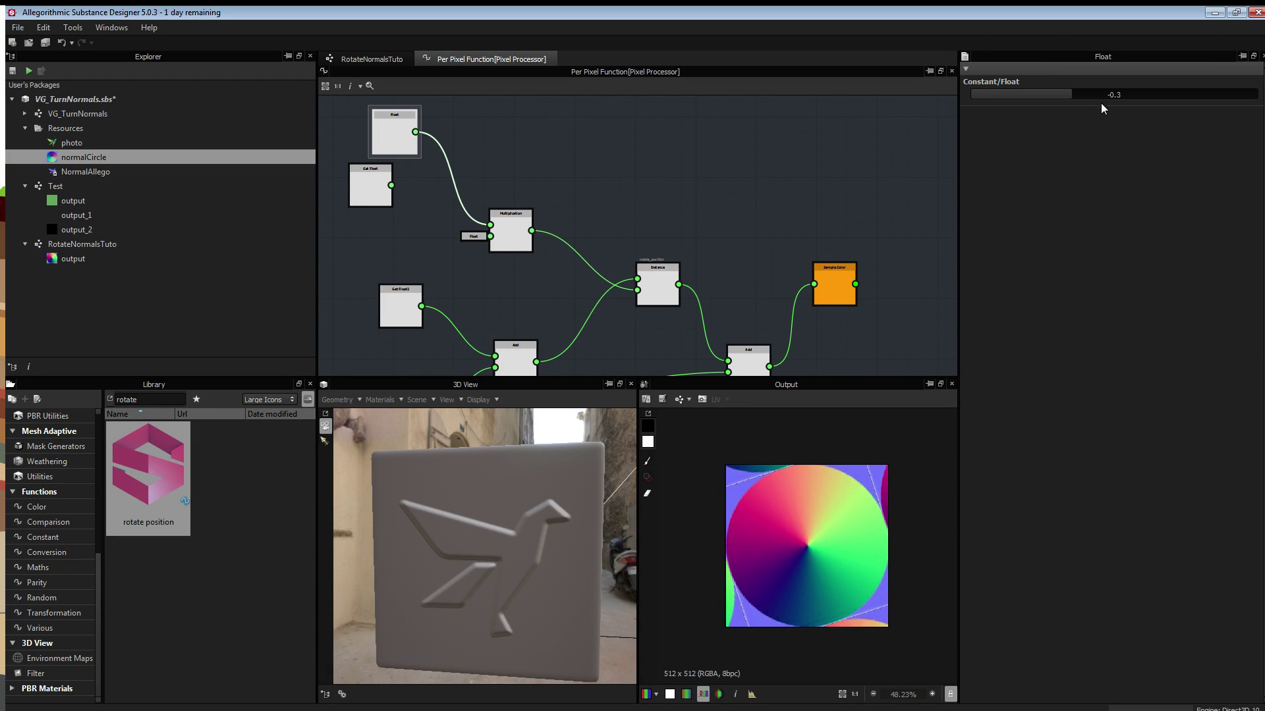
left_click_drag(1103, 97, 1038, 97)
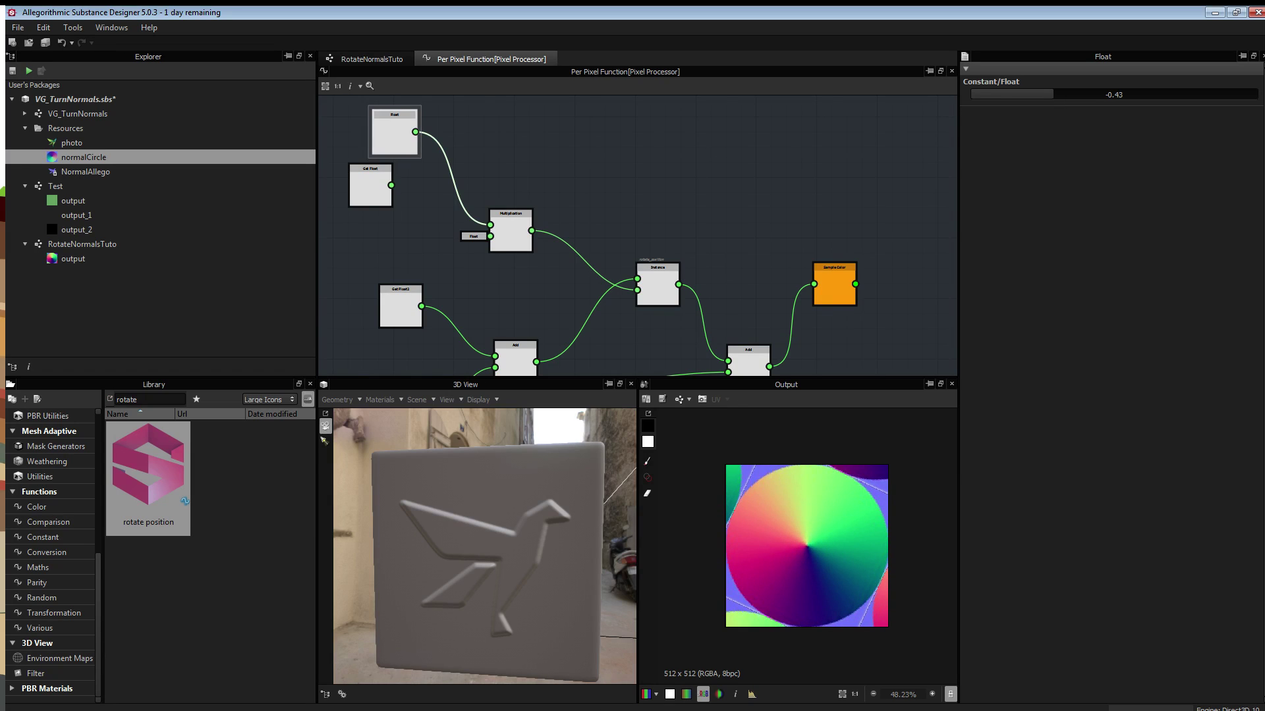